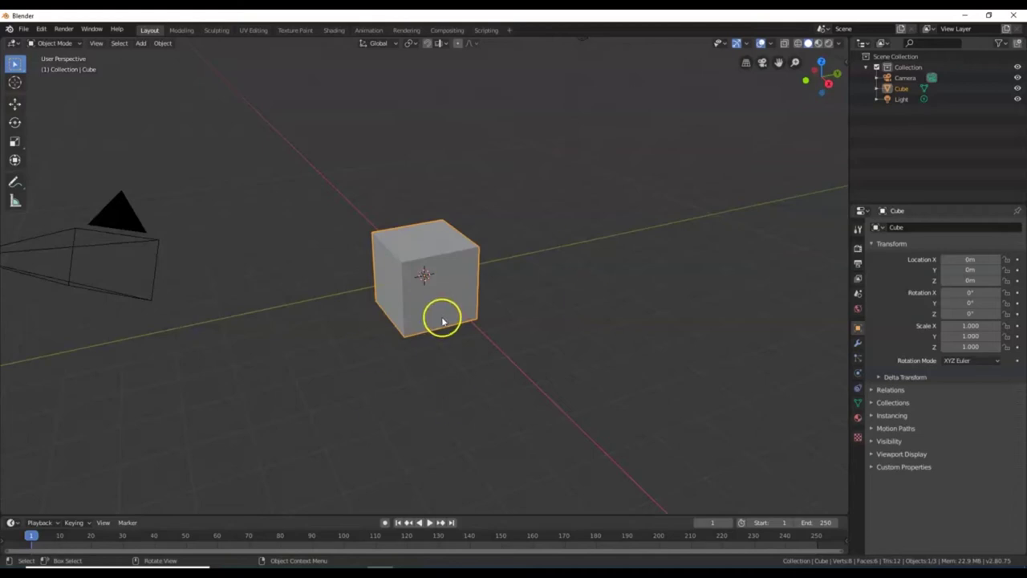
pyautogui.scroll(5, 429, 273)
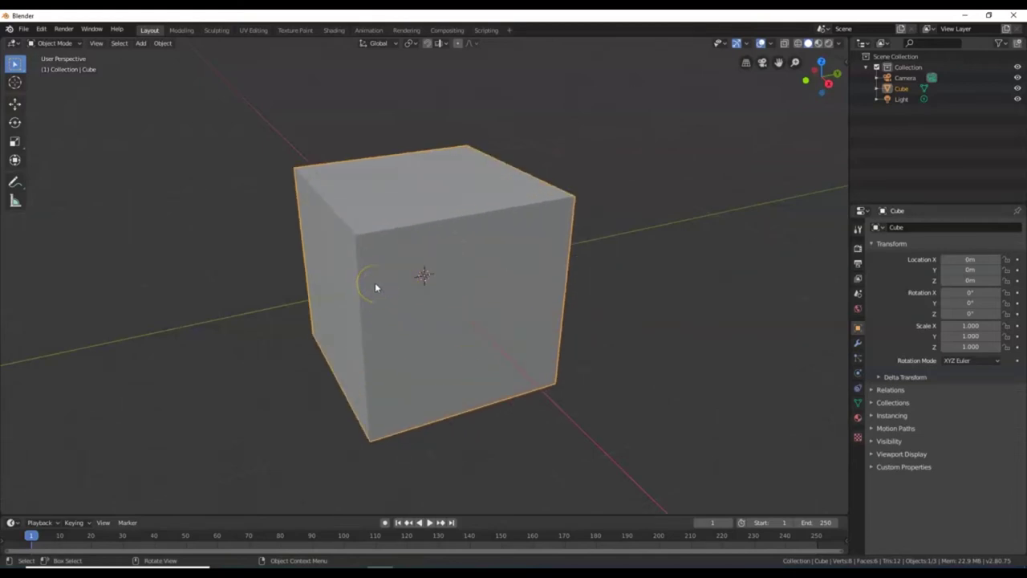
pyautogui.scroll(-2, 374, 285)
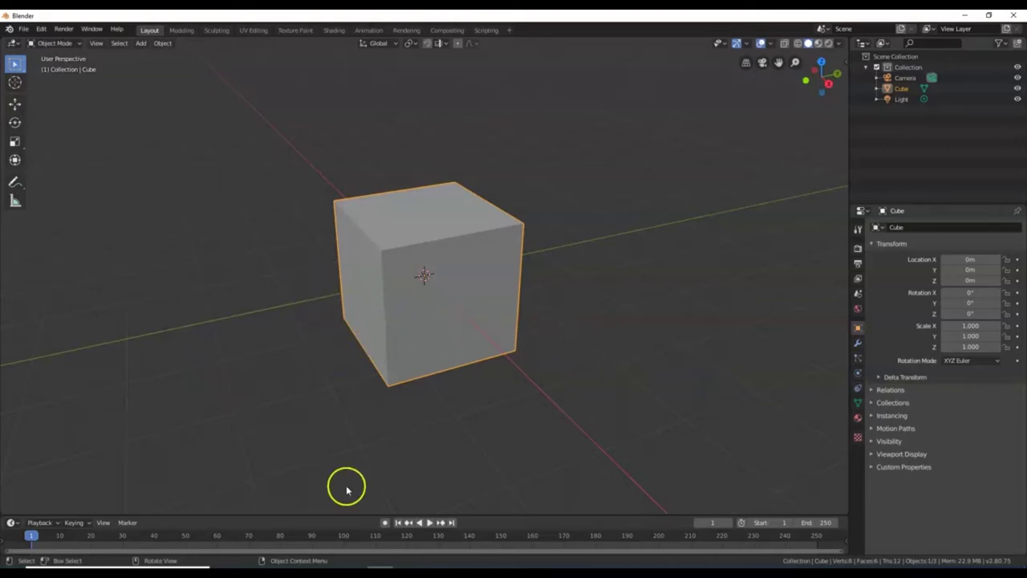
# - Switch to the browser's height map image results and preview the "Infinite mountain height map" image from Unity Answers
pyautogui.click(357, 525)
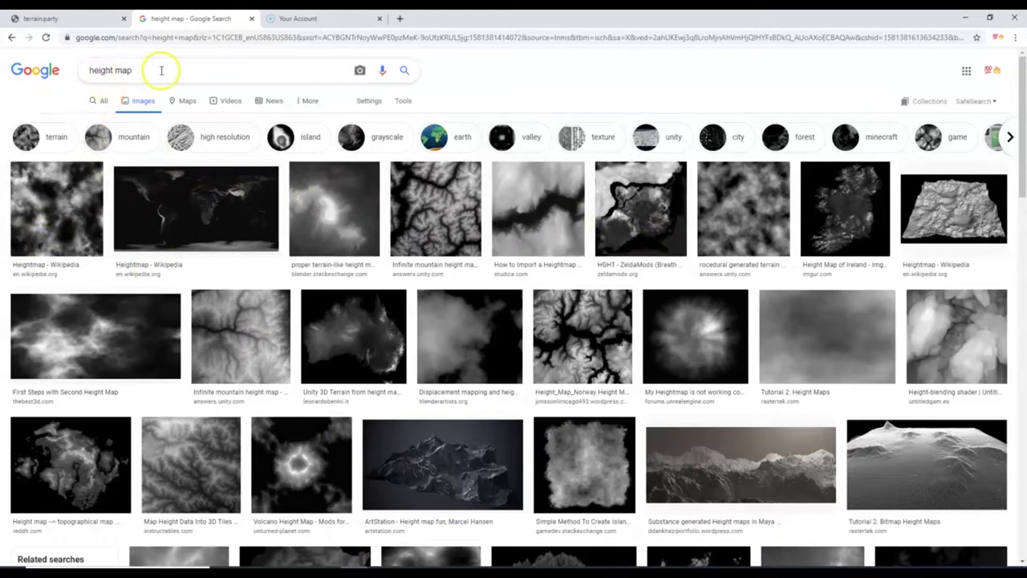
pyautogui.scroll(-2, 402, 277)
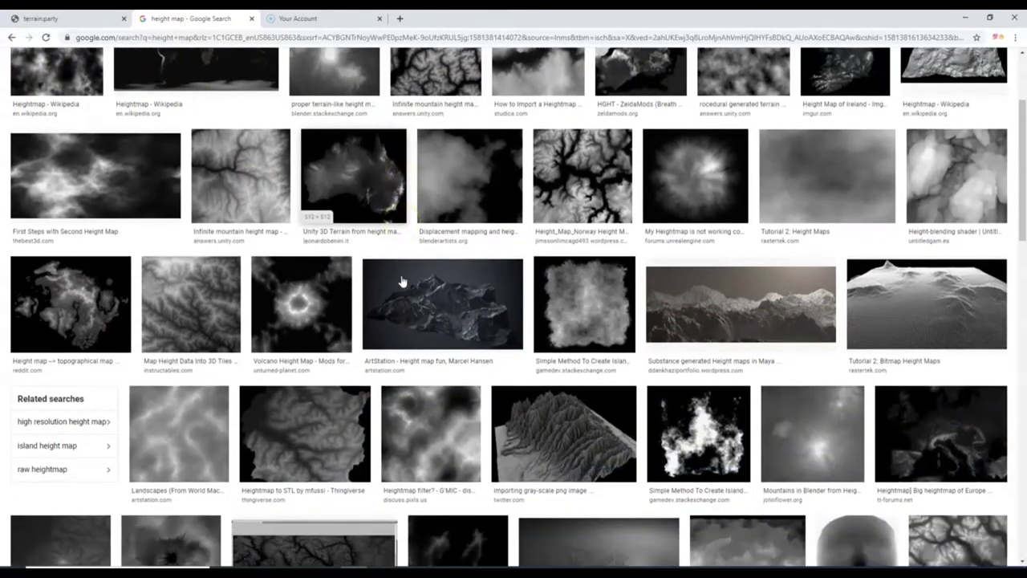
pyautogui.scroll(-2, 402, 281)
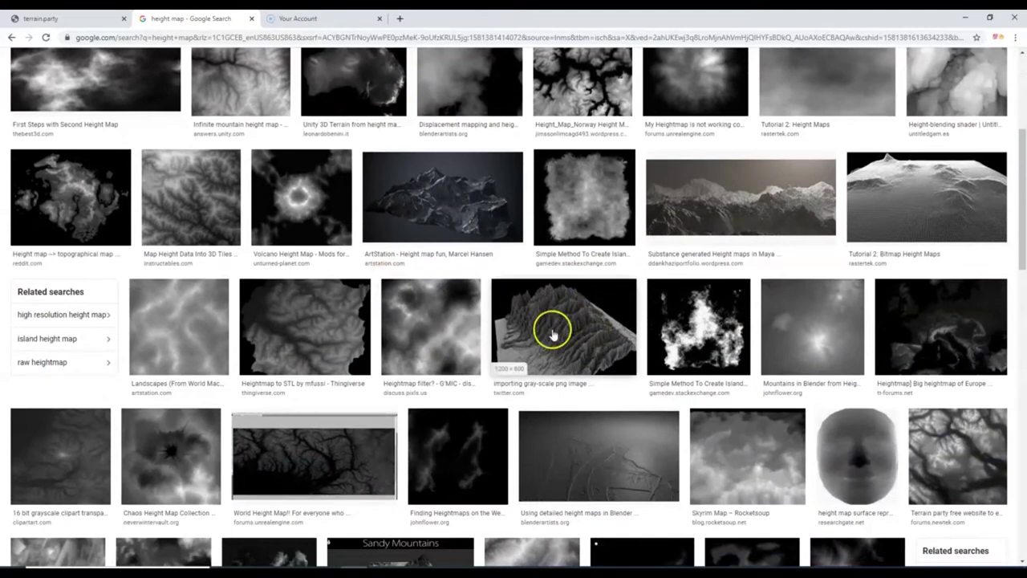
pyautogui.scroll(3, 552, 333)
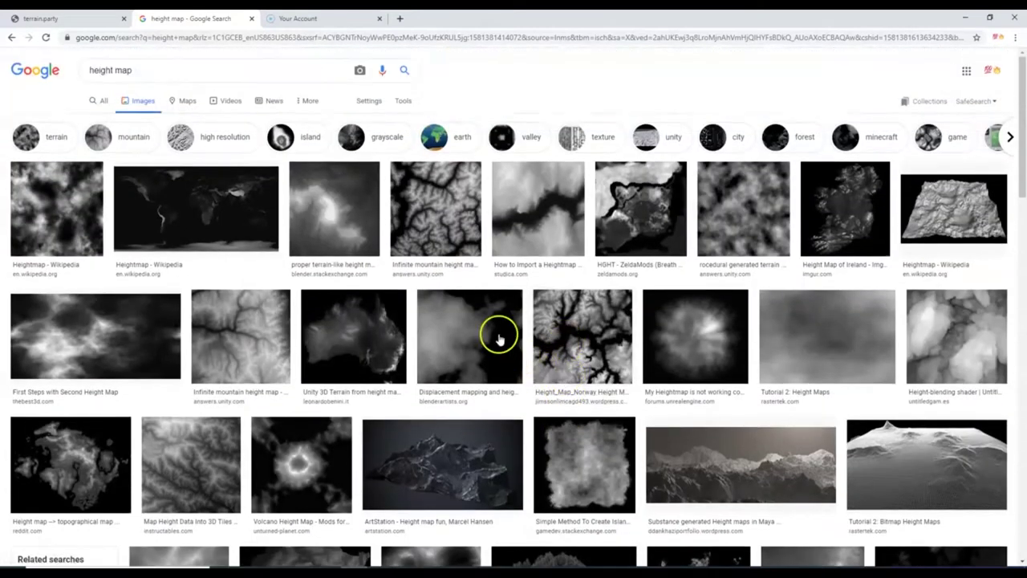
pyautogui.click(441, 213)
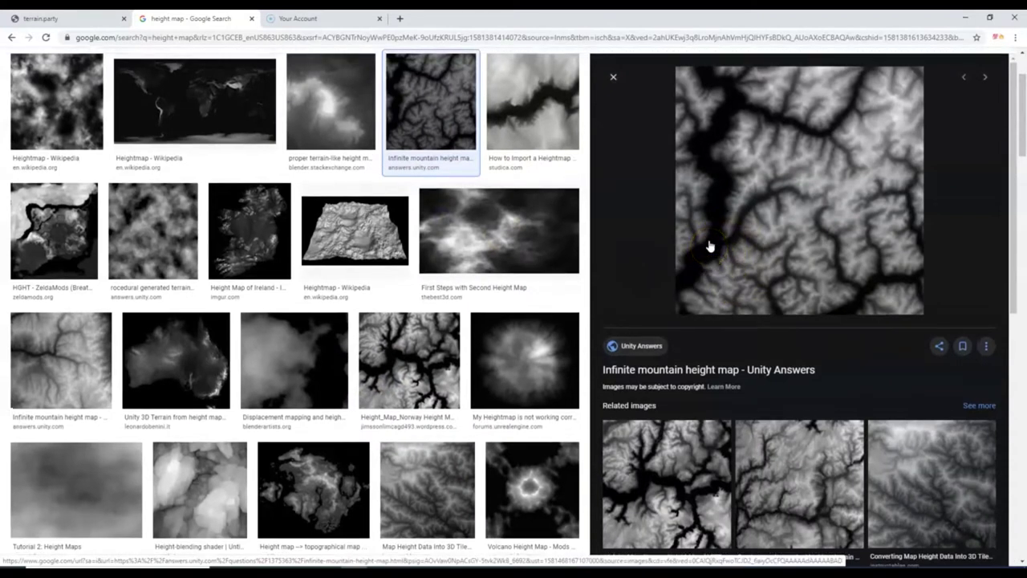
pyautogui.click(719, 249)
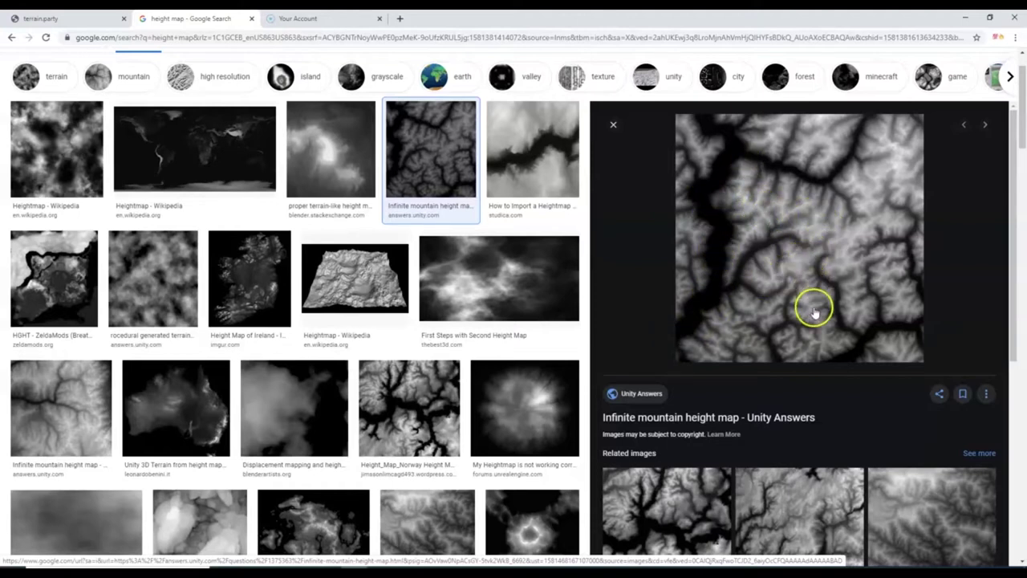
# - Look through the related height maps, preview the ArtStation "Height map fun" mountain image and view its related images
pyautogui.scroll(-7, 746, 272)
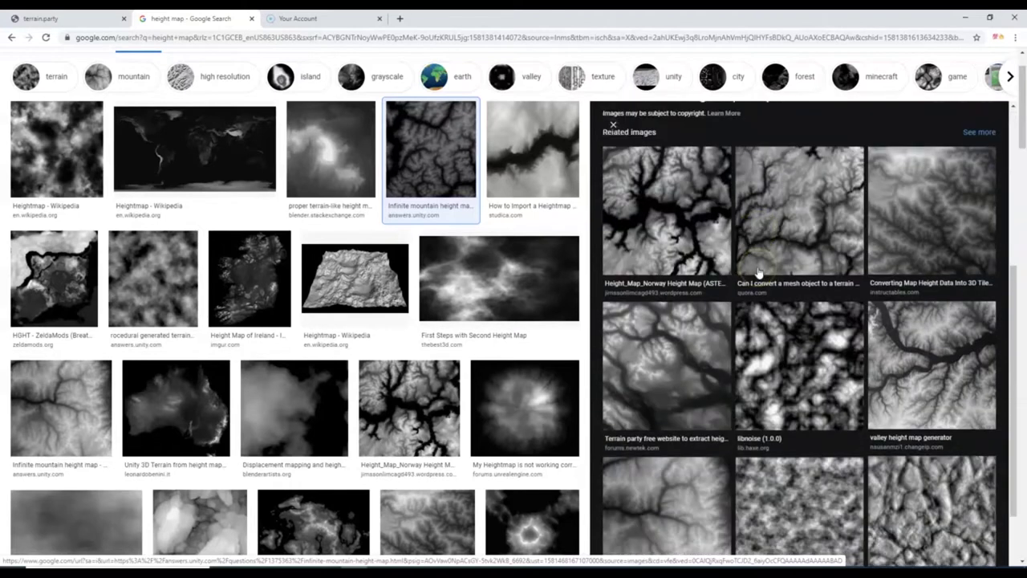
pyautogui.scroll(-4, 321, 383)
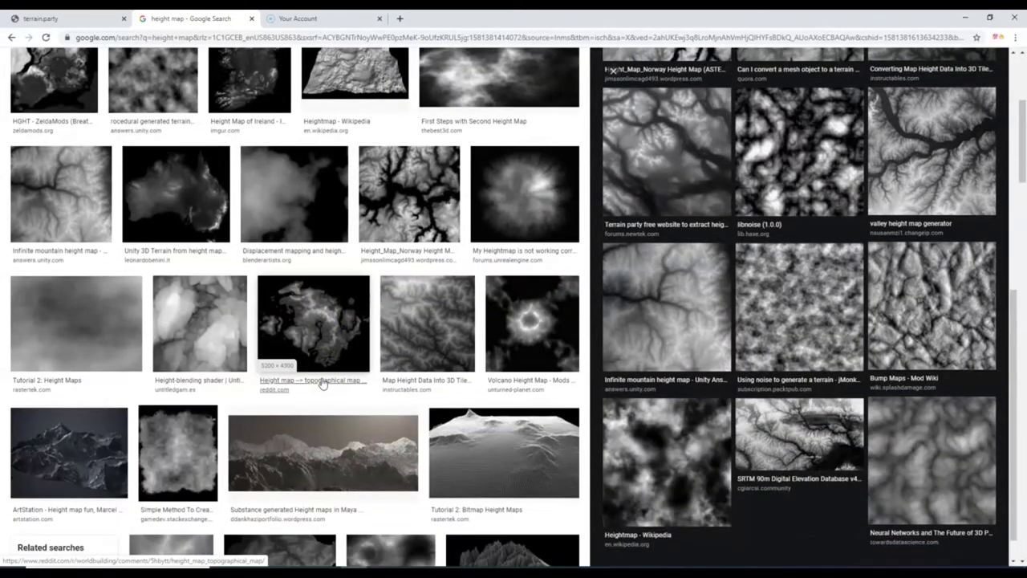
pyautogui.scroll(-2, 313, 397)
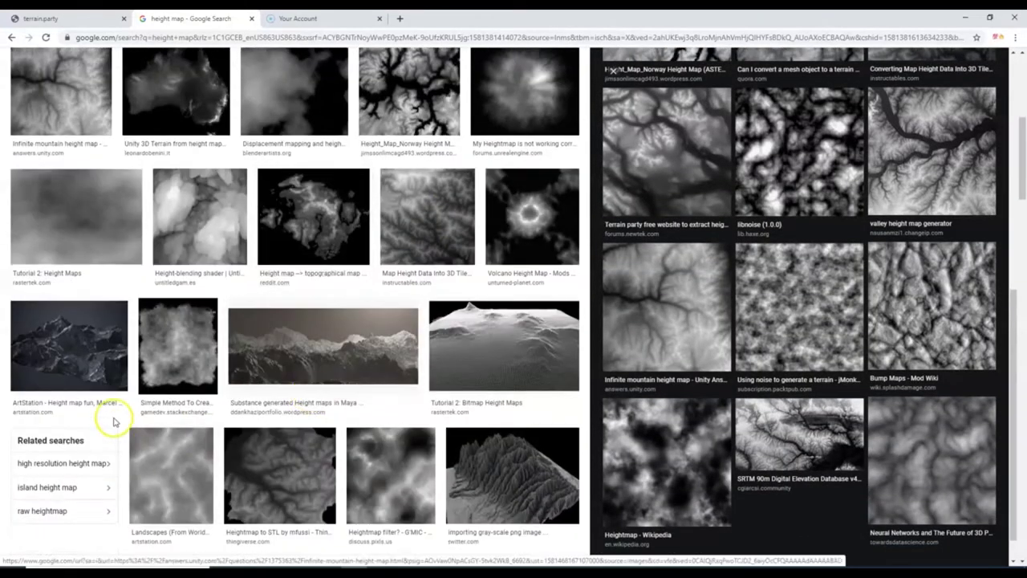
pyautogui.click(104, 349)
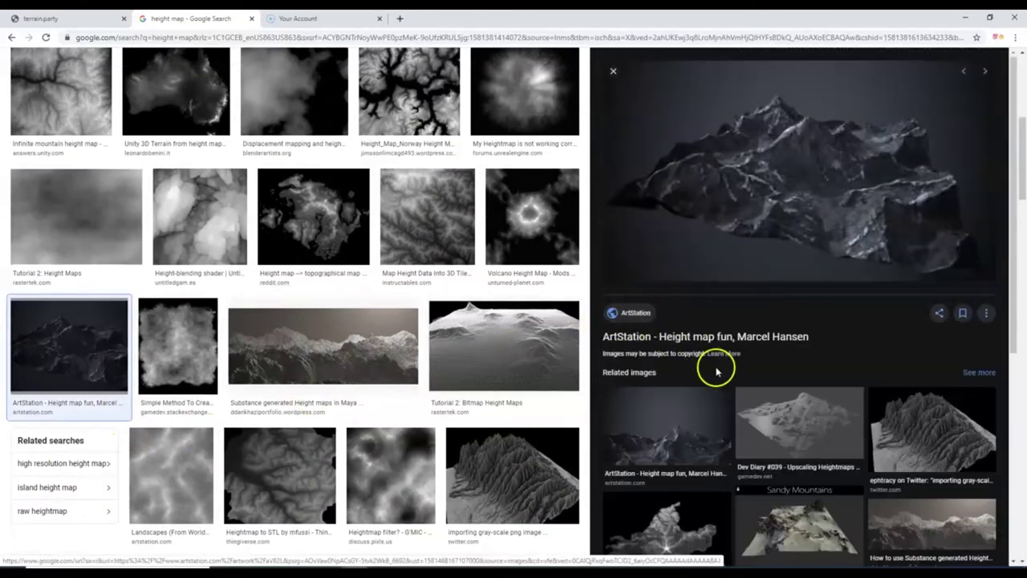
pyautogui.scroll(-2, 743, 414)
pyautogui.scroll(-3, 722, 419)
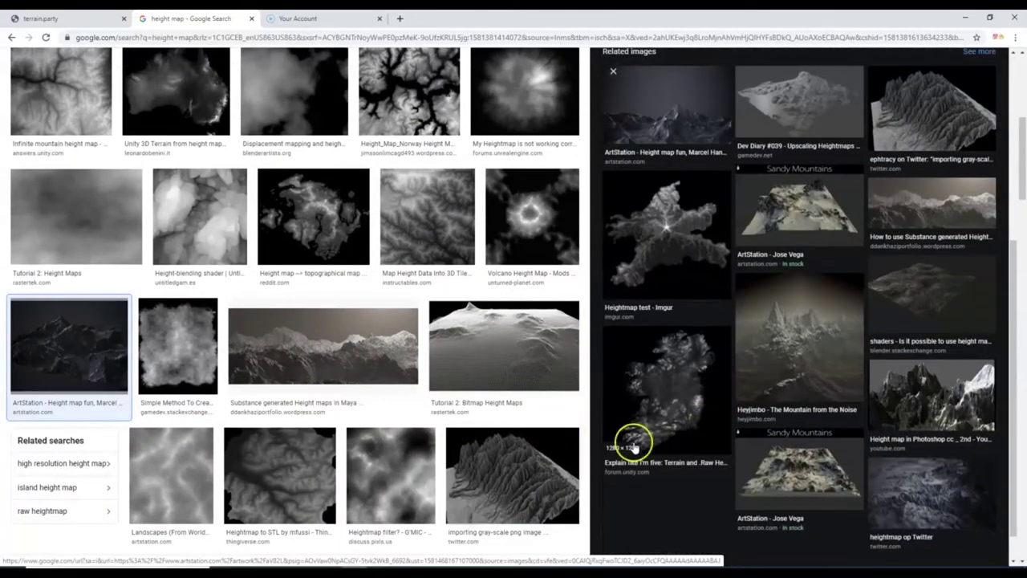
# - Browse further through the height map results and preview the ArtStation "creating height map meshes in CC" image with its related images
pyautogui.scroll(-2, 745, 406)
pyautogui.scroll(-2, 398, 387)
pyautogui.scroll(-4, 399, 388)
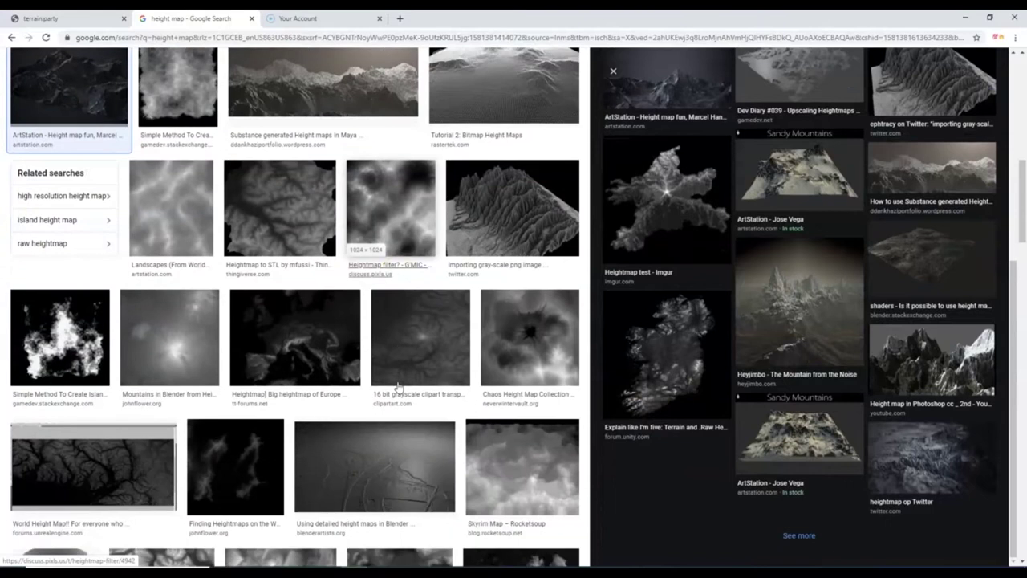
pyautogui.scroll(-3, 399, 387)
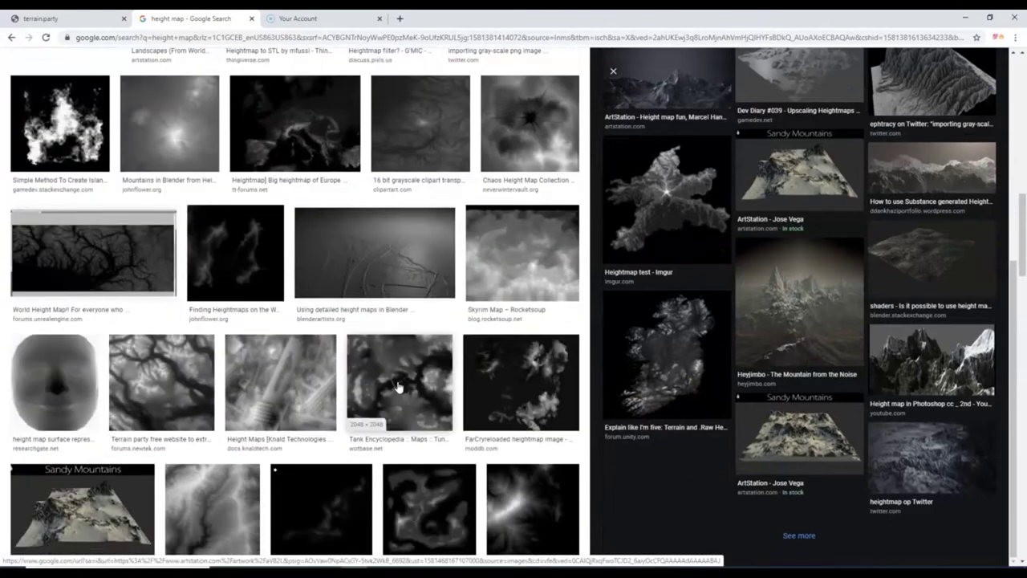
pyautogui.scroll(-4, 399, 387)
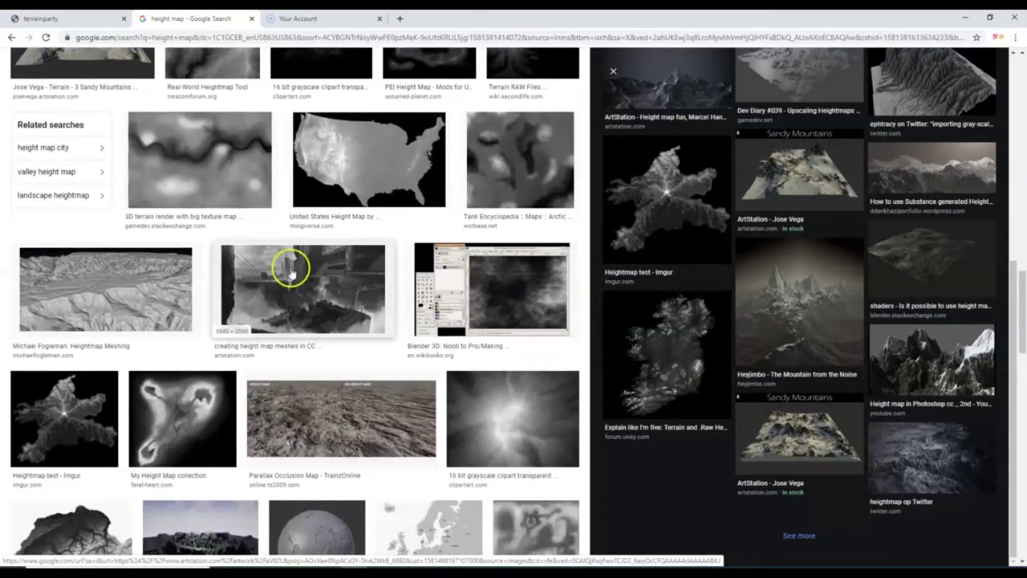
pyautogui.click(290, 271)
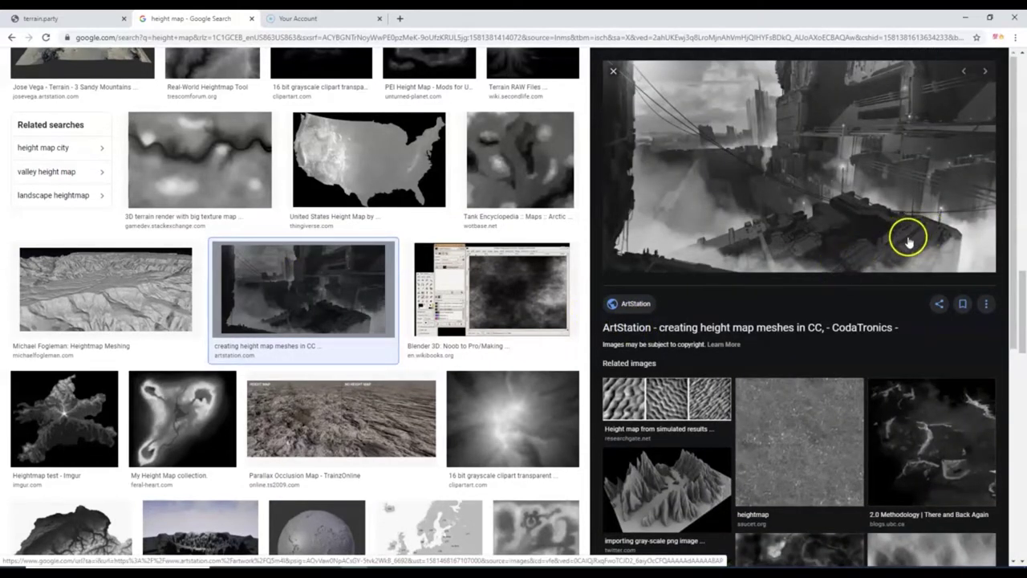
pyautogui.scroll(-1, 837, 427)
pyautogui.scroll(-3, 837, 427)
pyautogui.scroll(-12, 404, 426)
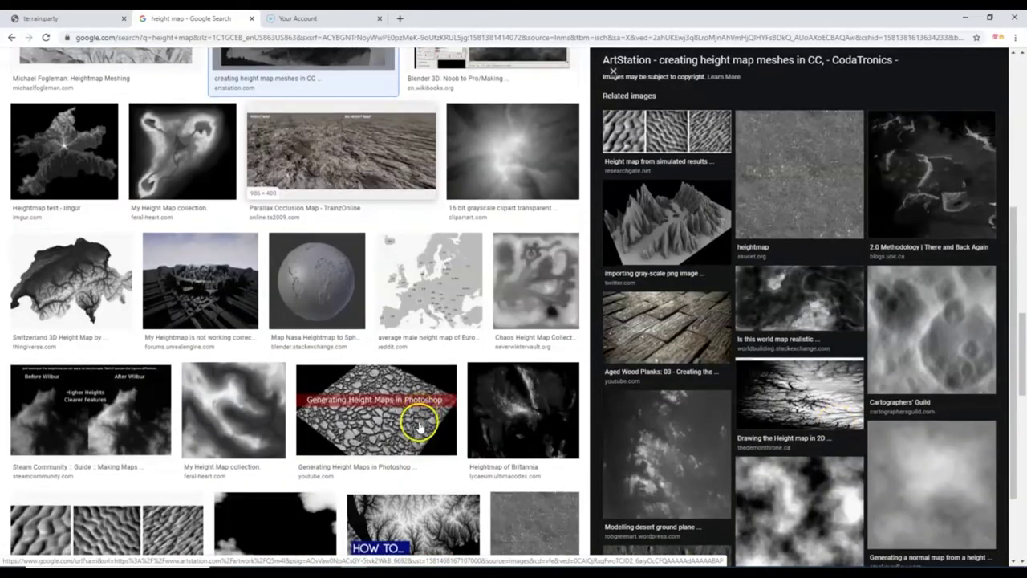
# - Return to the start of the image results and preview the "Infinite mountain height map" image again
pyautogui.scroll(3, 408, 293)
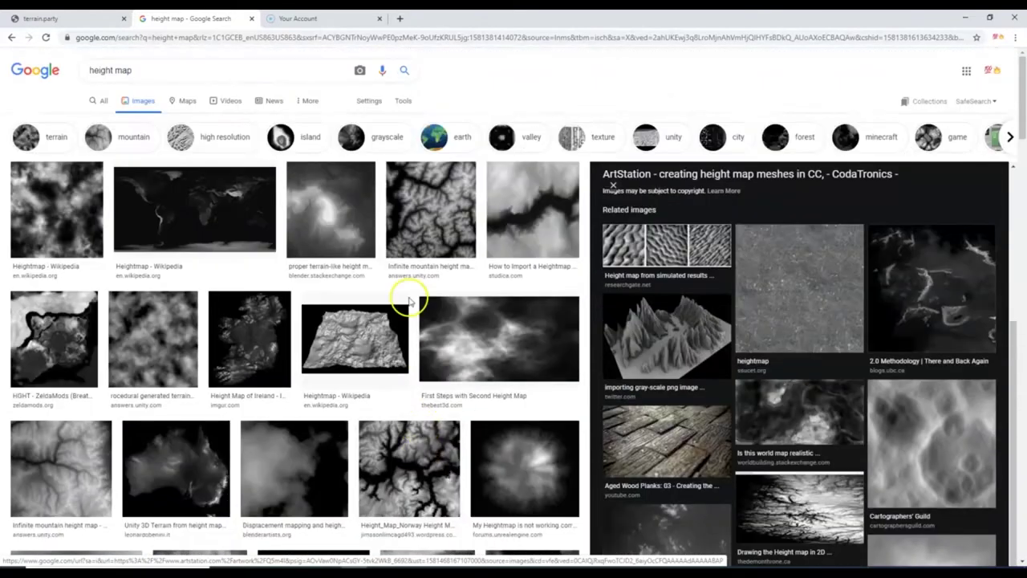
pyautogui.click(447, 199)
pyautogui.scroll(2, 425, 350)
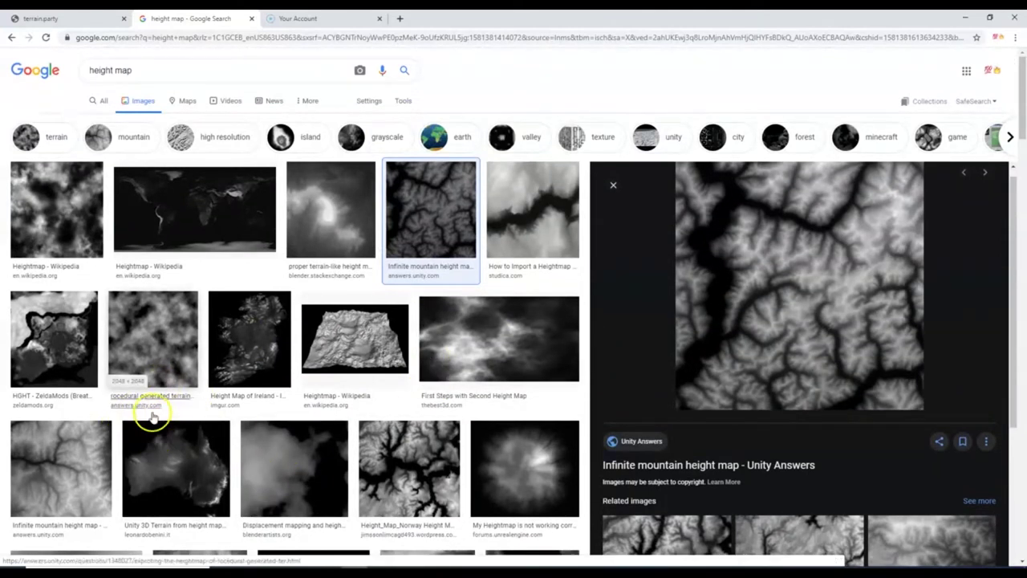
# - Switch to the terrain.party page and examine the selection square over Tampere, Finland, up close and against the world map
pyautogui.click(65, 20)
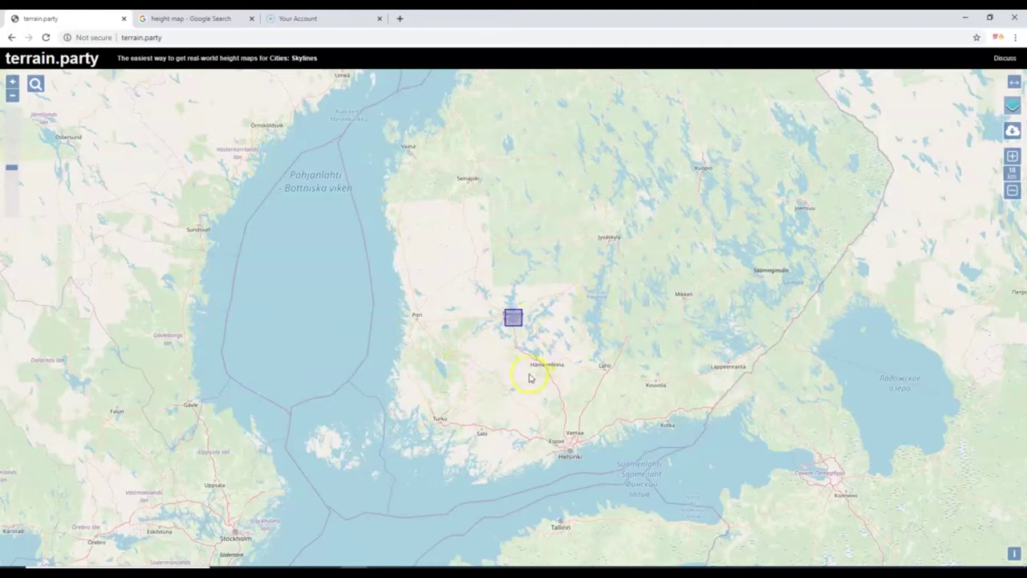
pyautogui.scroll(2, 517, 319)
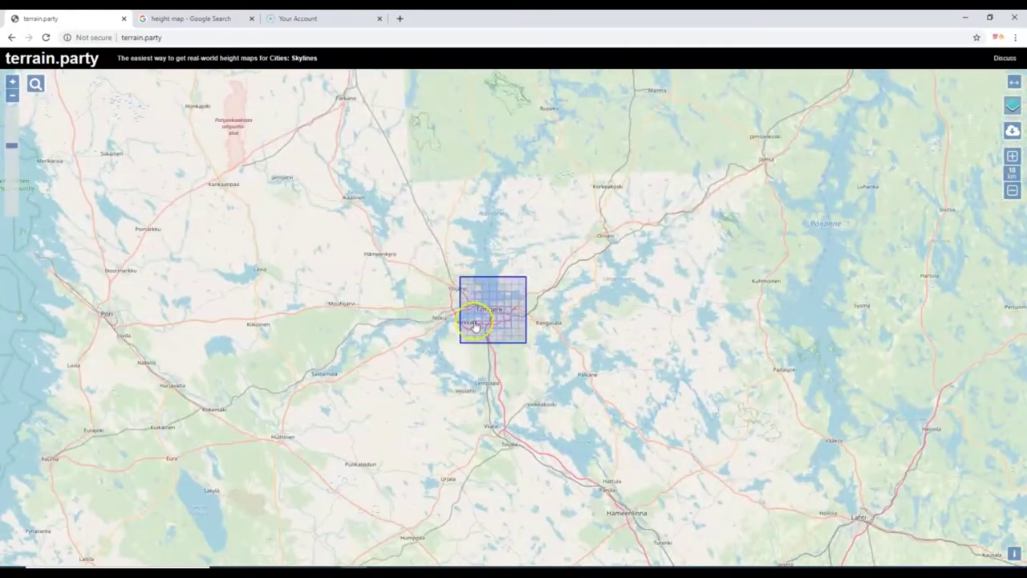
pyautogui.scroll(1, 501, 331)
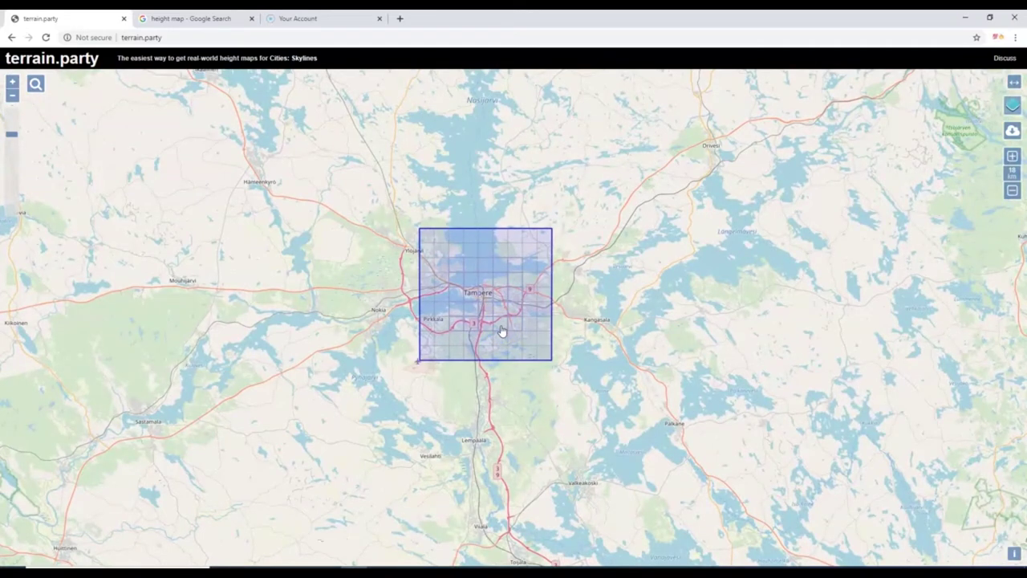
pyautogui.scroll(-3, 502, 331)
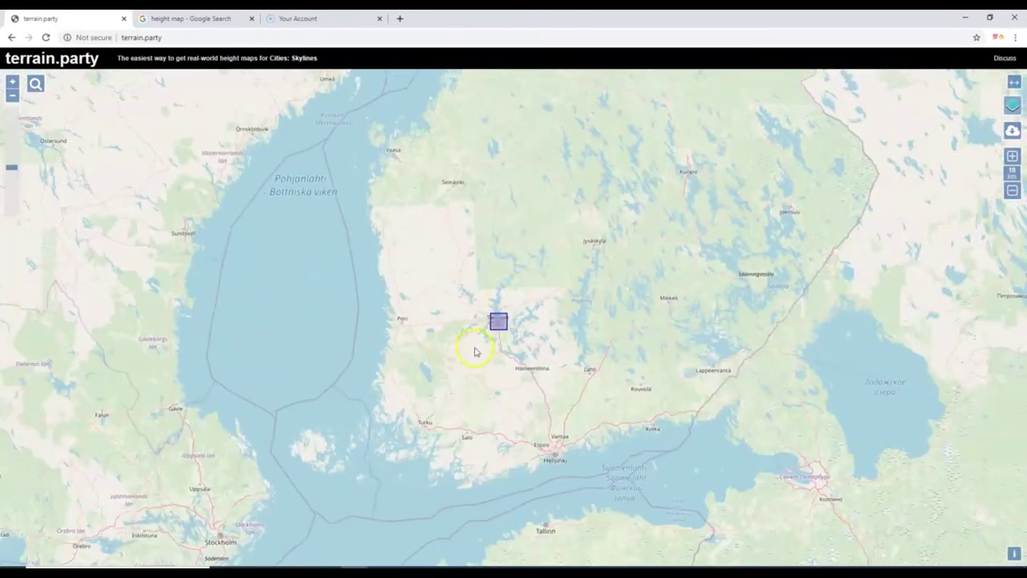
pyautogui.scroll(-4, 474, 351)
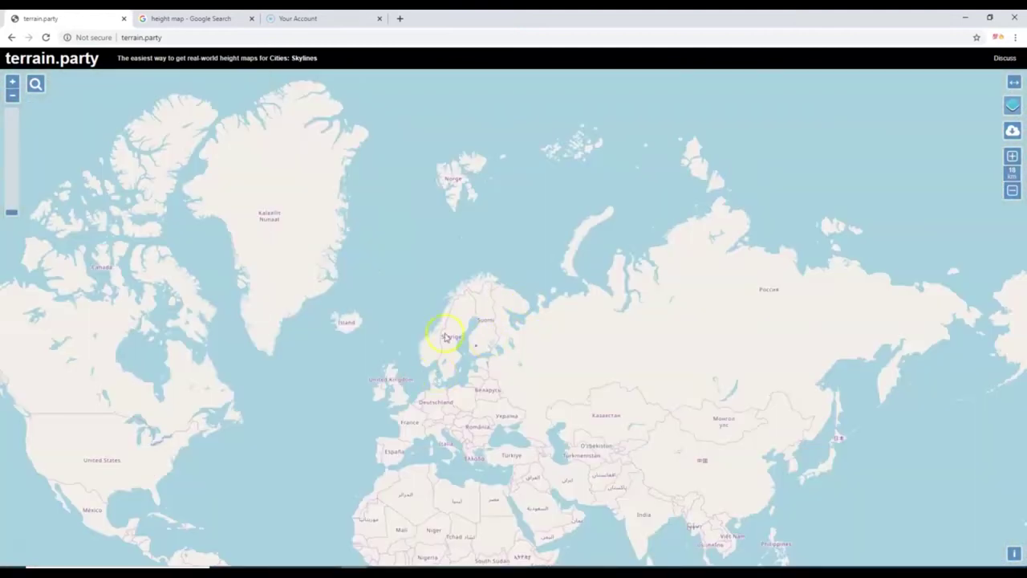
# - Find Grand Canyon National Park in the southwestern United States on the terrain.party map
pyautogui.scroll(2, 437, 373)
pyautogui.scroll(-2, 438, 373)
pyautogui.moveTo(303, 430); pyautogui.dragTo(470, 371)
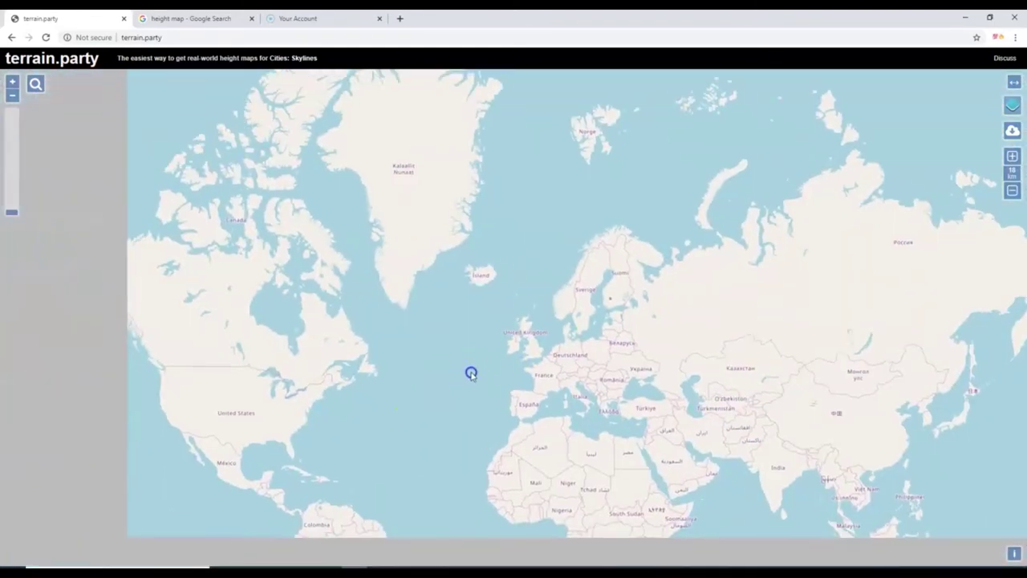
pyautogui.moveTo(314, 408); pyautogui.dragTo(481, 368)
pyautogui.scroll(3, 458, 355)
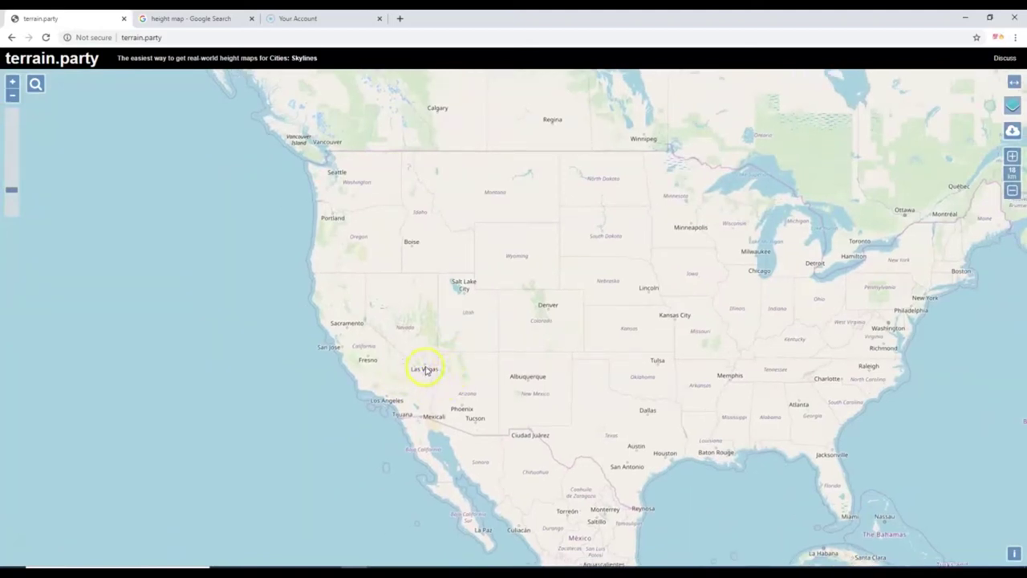
pyautogui.scroll(4, 449, 386)
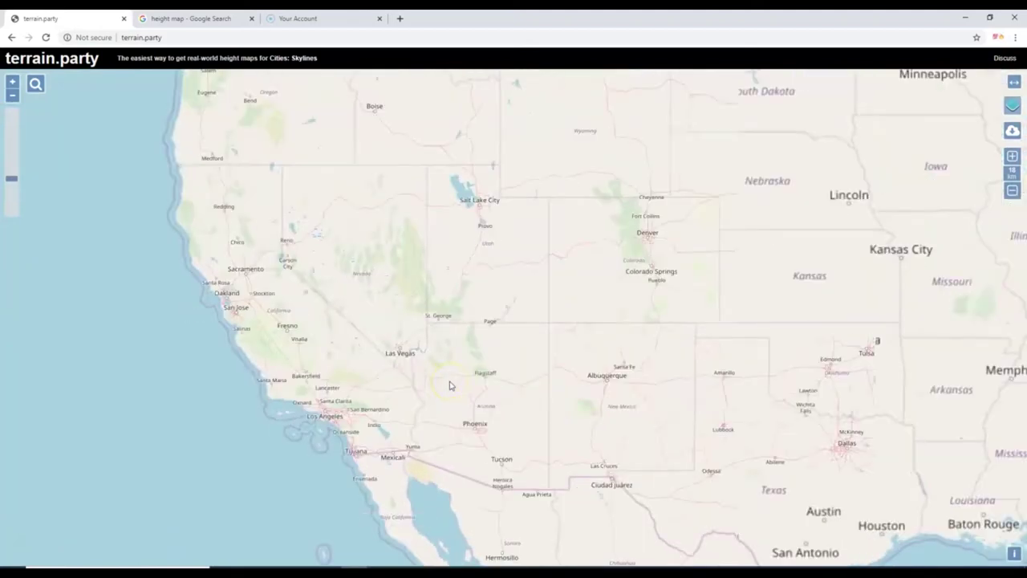
pyautogui.click(527, 233)
pyautogui.doubleClick(527, 233)
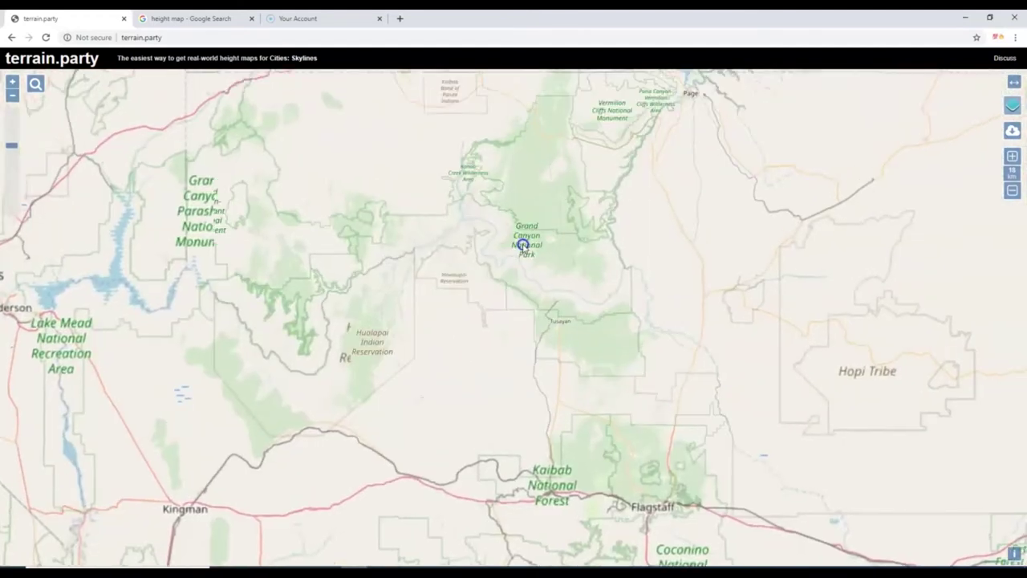
# - Examine the Grand Canyon river bends east of Supai up close and frame that area on the map
pyautogui.doubleClick(487, 297)
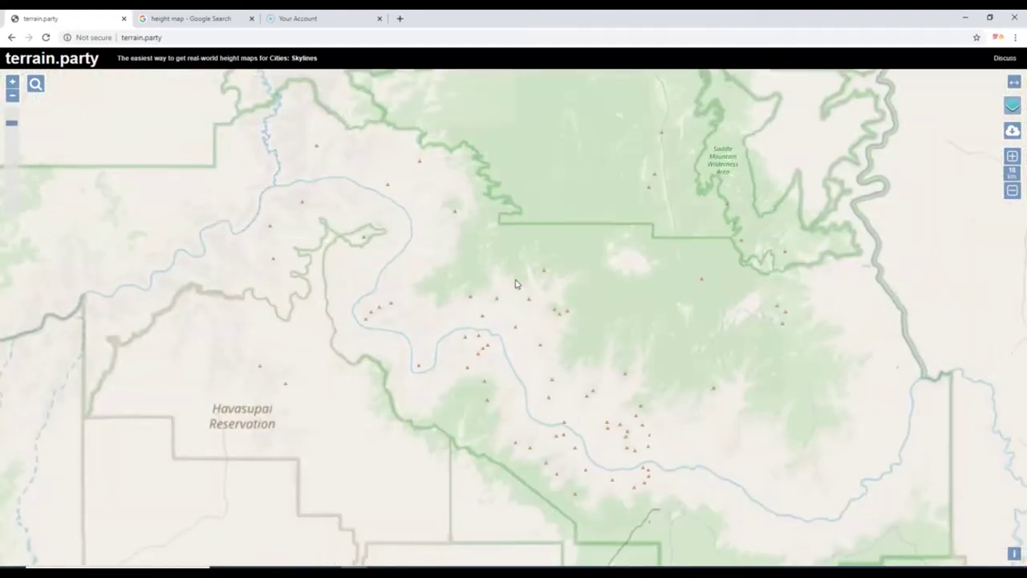
pyautogui.doubleClick(516, 283)
pyautogui.moveTo(303, 369); pyautogui.dragTo(556, 319)
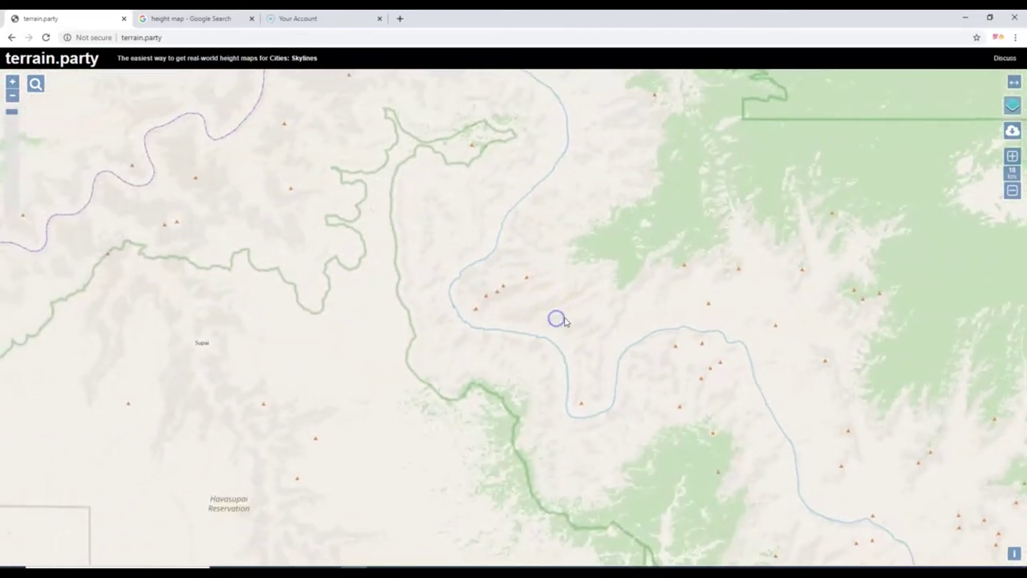
pyautogui.scroll(-4, 602, 318)
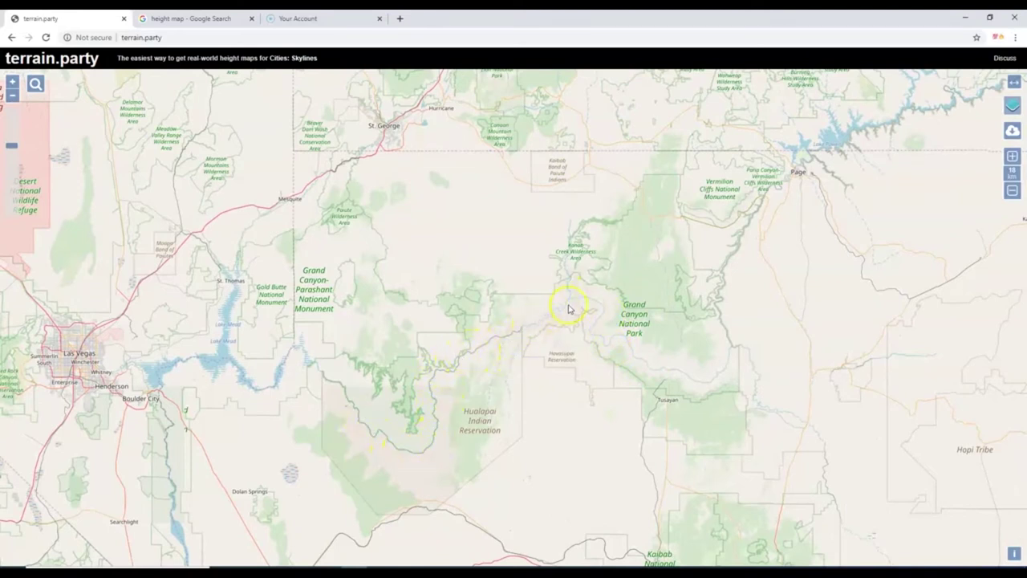
pyautogui.scroll(4, 628, 317)
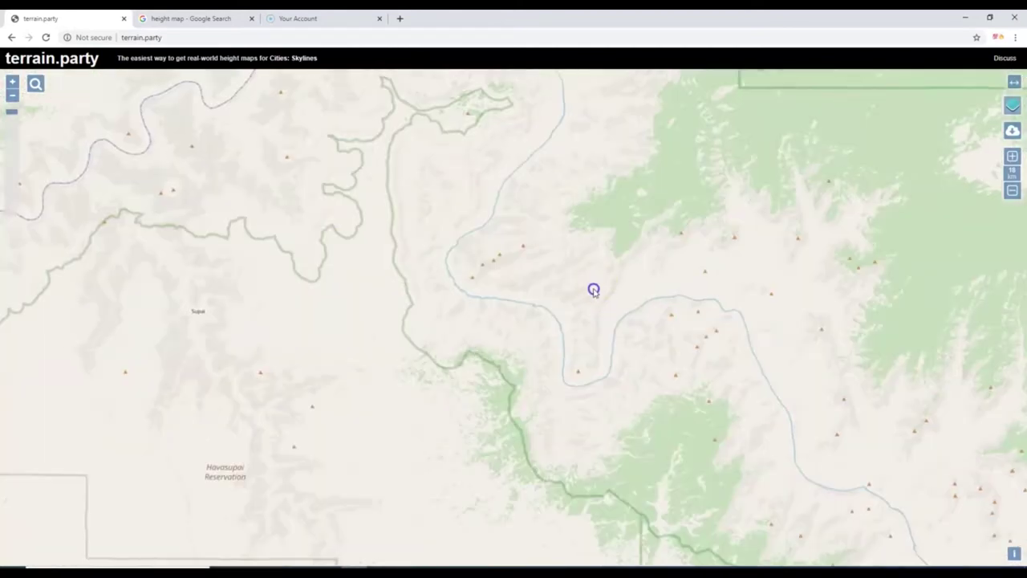
pyautogui.moveTo(594, 290); pyautogui.dragTo(574, 373)
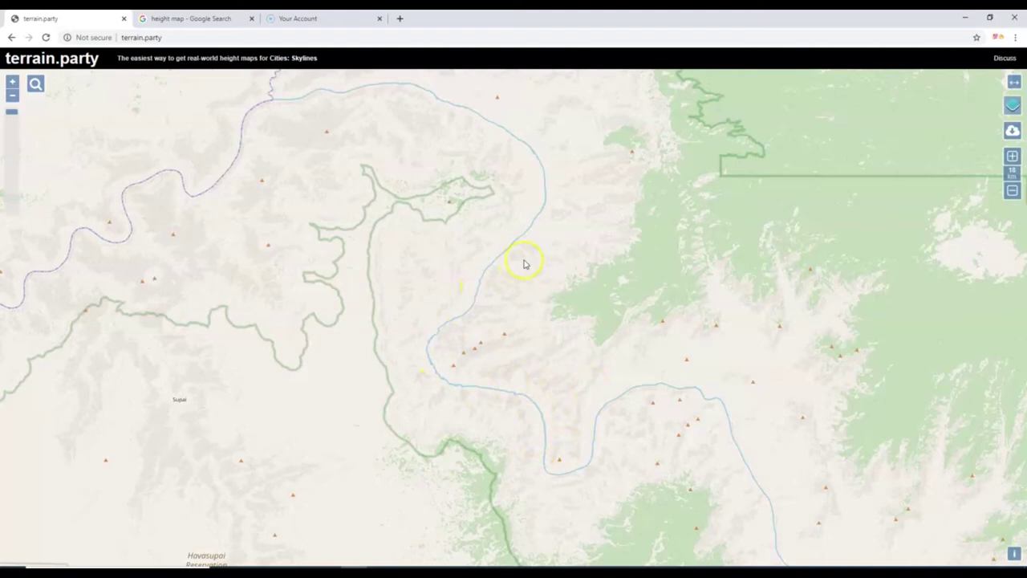
pyautogui.moveTo(618, 379); pyautogui.dragTo(610, 360)
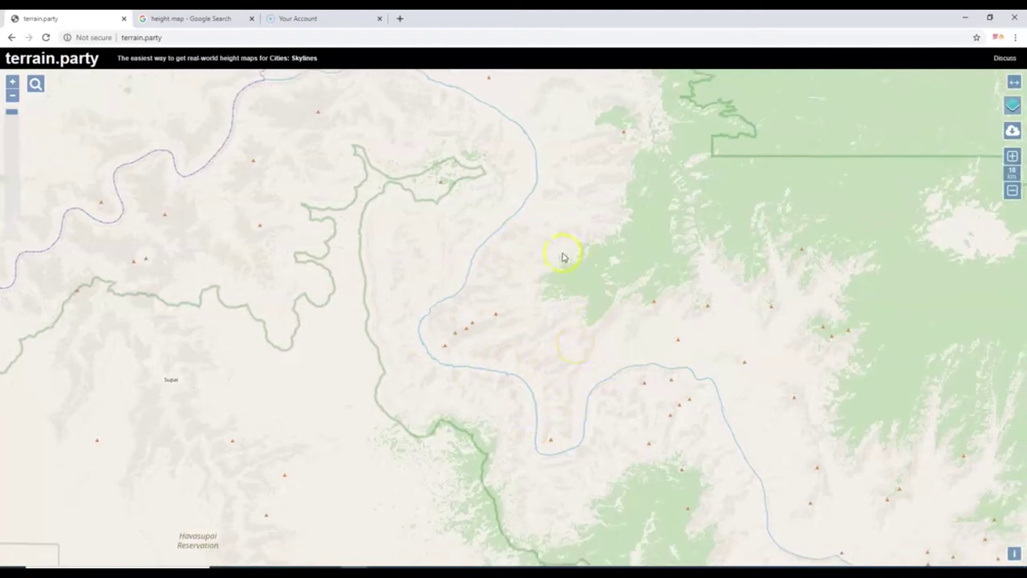
# - Set the selection size to 50 km and start exporting the area at the centre of the framed Grand Canyon map
pyautogui.moveTo(555, 319); pyautogui.dragTo(550, 310)
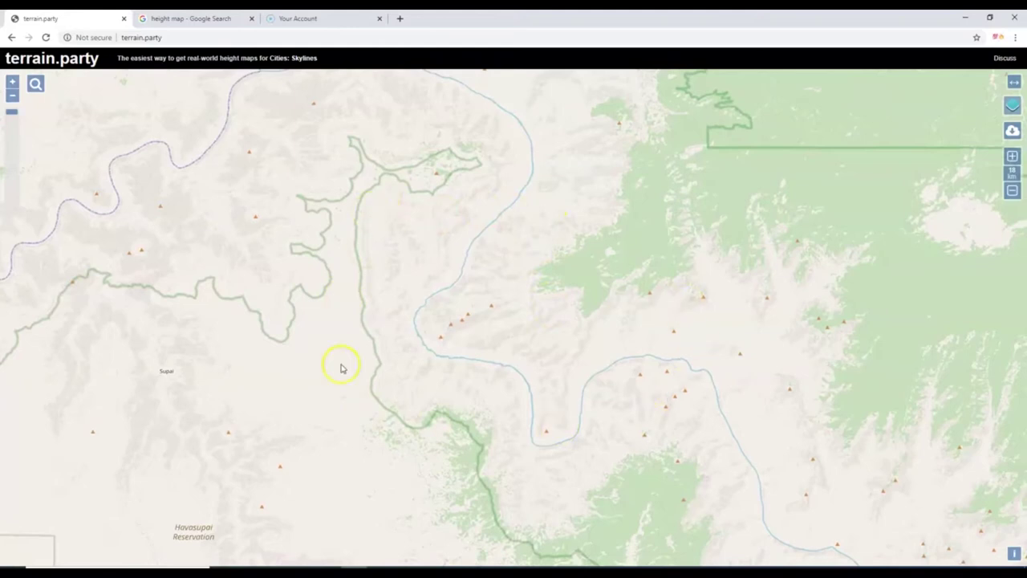
pyautogui.moveTo(575, 451); pyautogui.dragTo(574, 429)
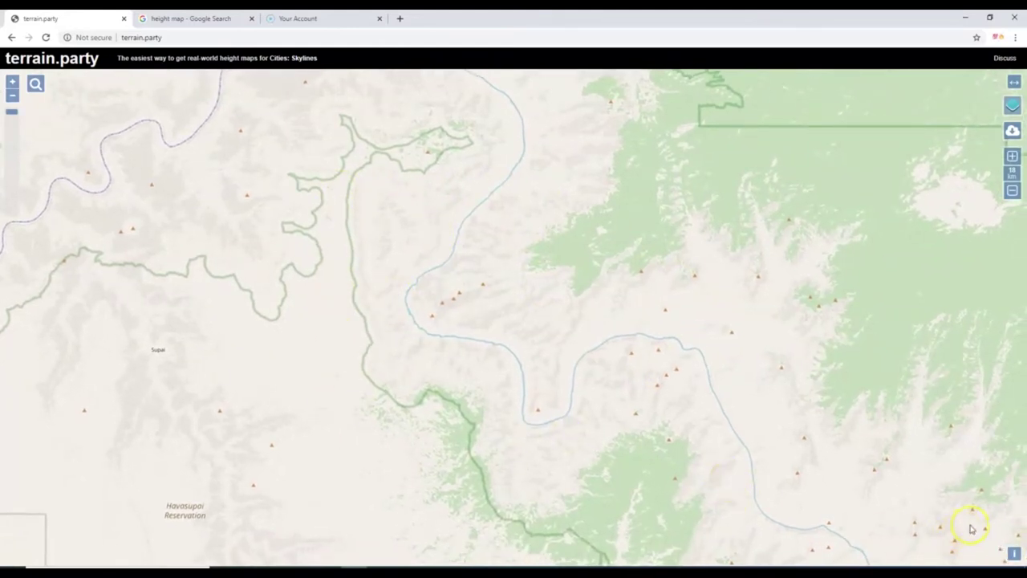
pyautogui.click(1013, 158)
pyautogui.click(1012, 132)
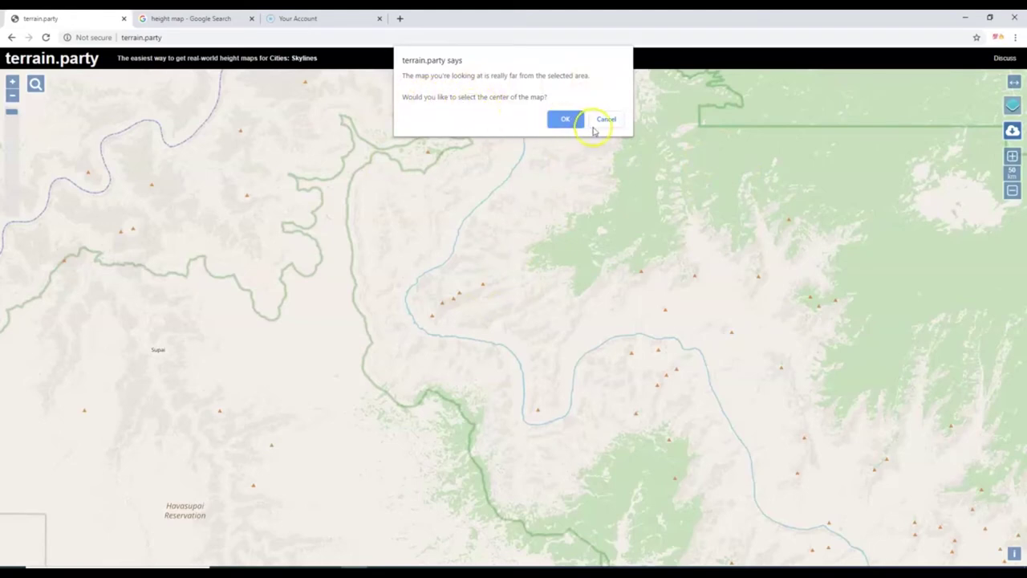
pyautogui.click(565, 121)
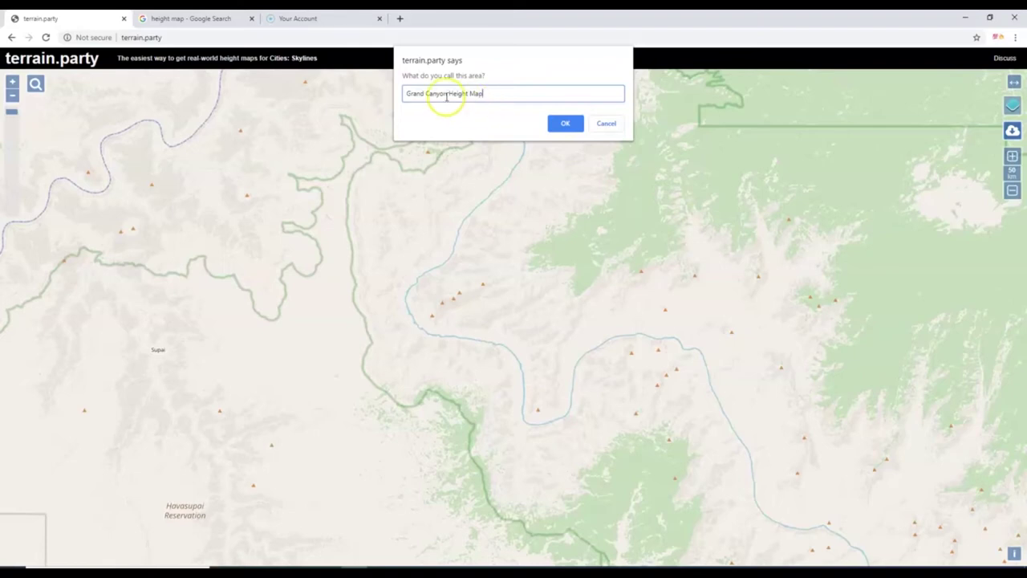
# - Name the selected area "Grand Canyon Height Map" and download its height map archive
pyautogui.click(567, 125)
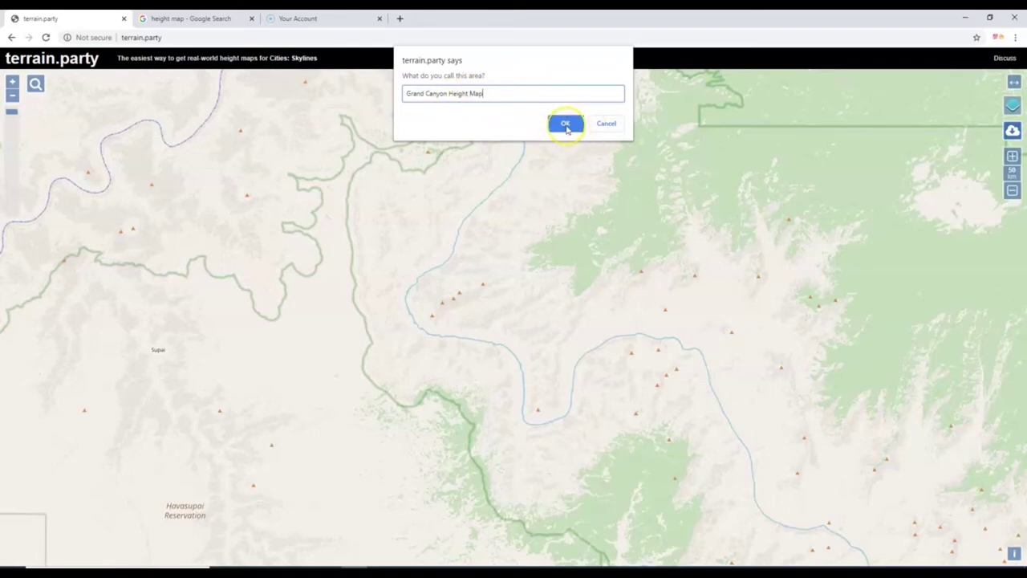
pyautogui.click(566, 125)
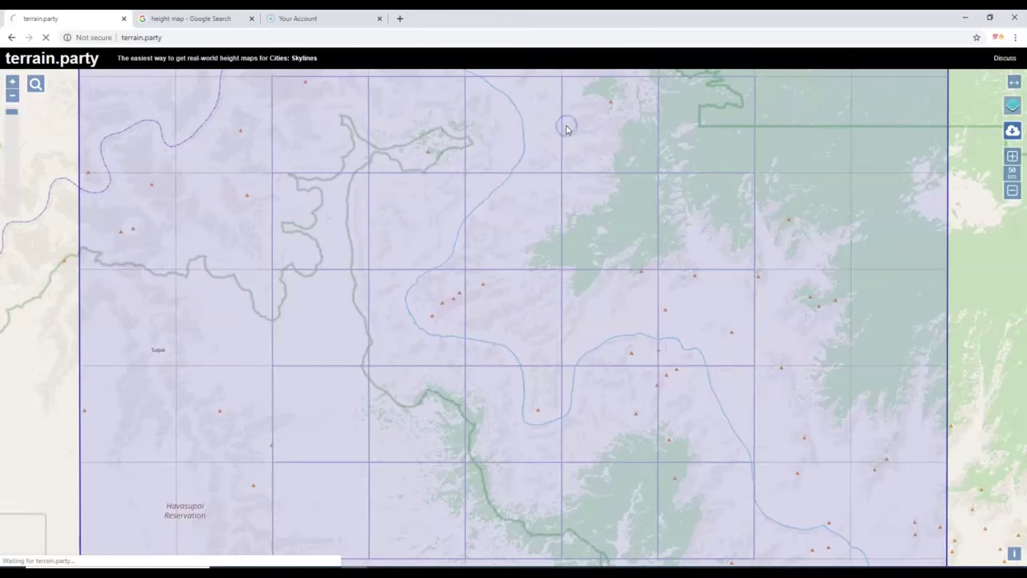
pyautogui.scroll(-1, 574, 246)
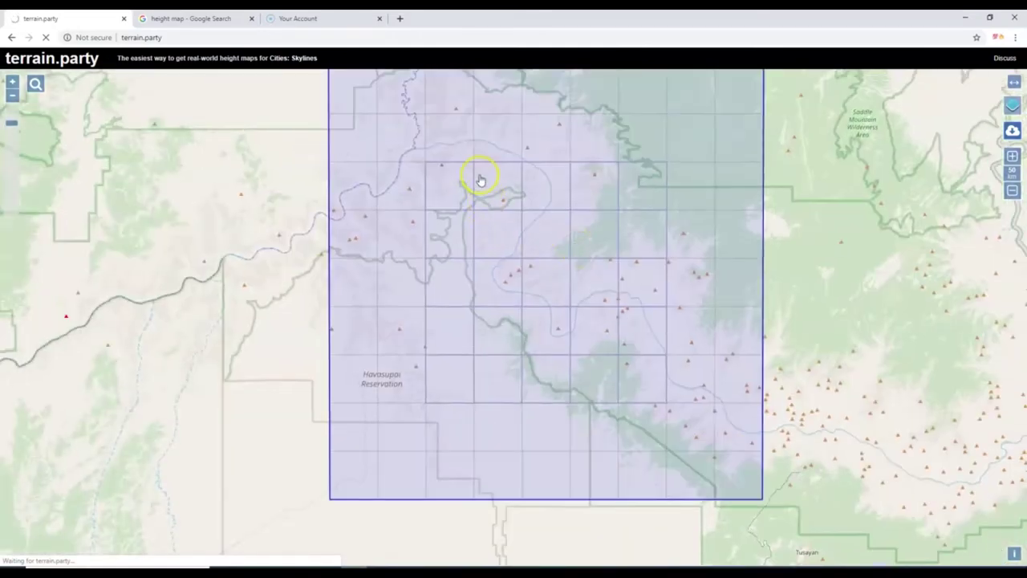
pyautogui.scroll(-1, 466, 235)
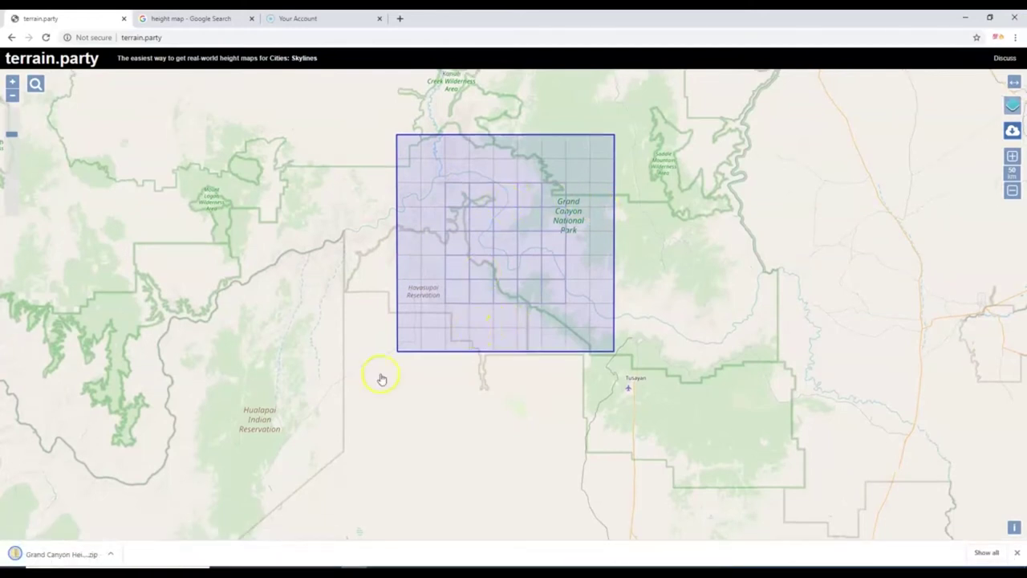
# - Open the downloaded Grand Canyon height map zip archive and bring its file list fully into view
pyautogui.click(85, 554)
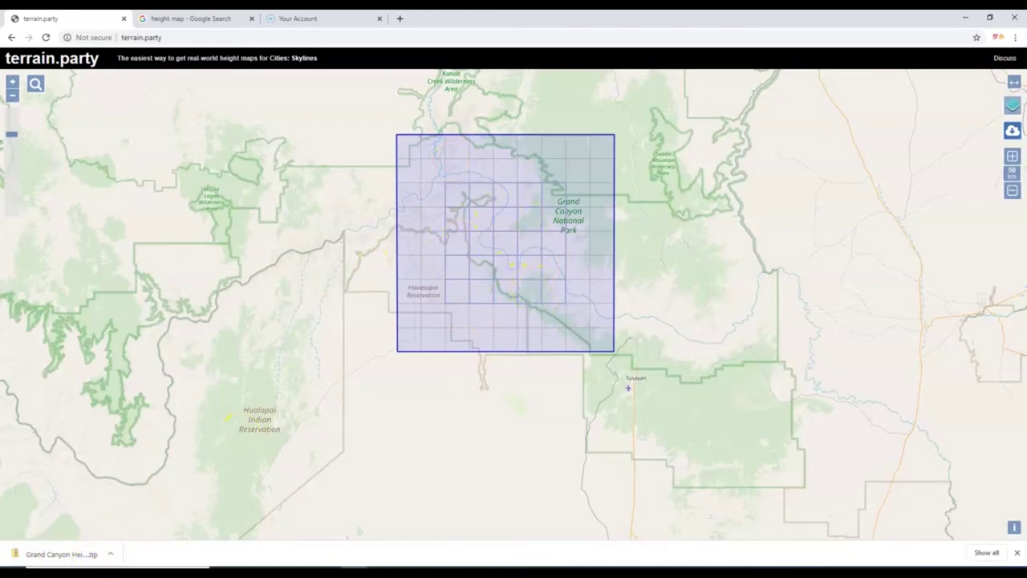
pyautogui.click(76, 554)
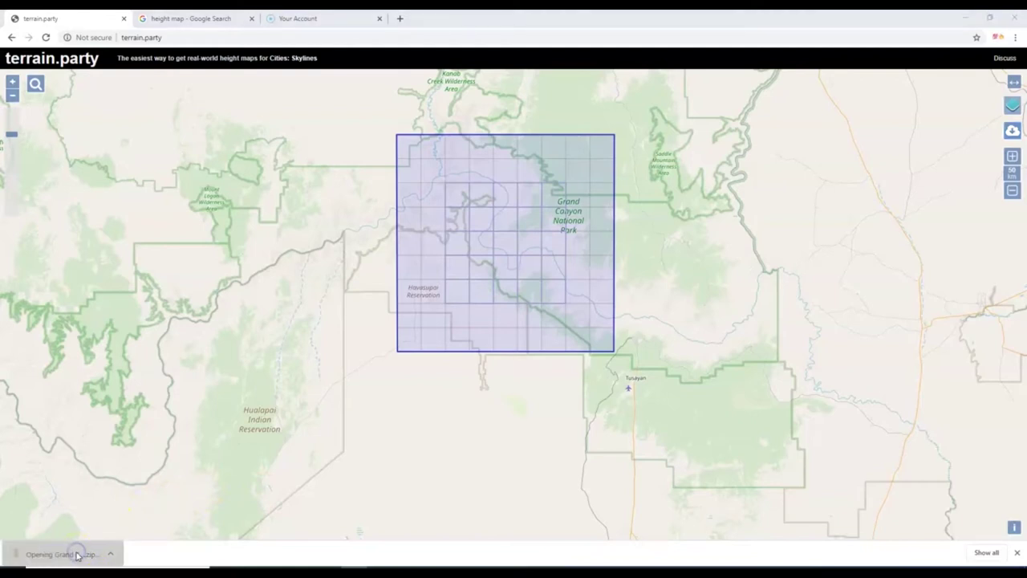
pyautogui.moveTo(314, 70); pyautogui.dragTo(450, 98)
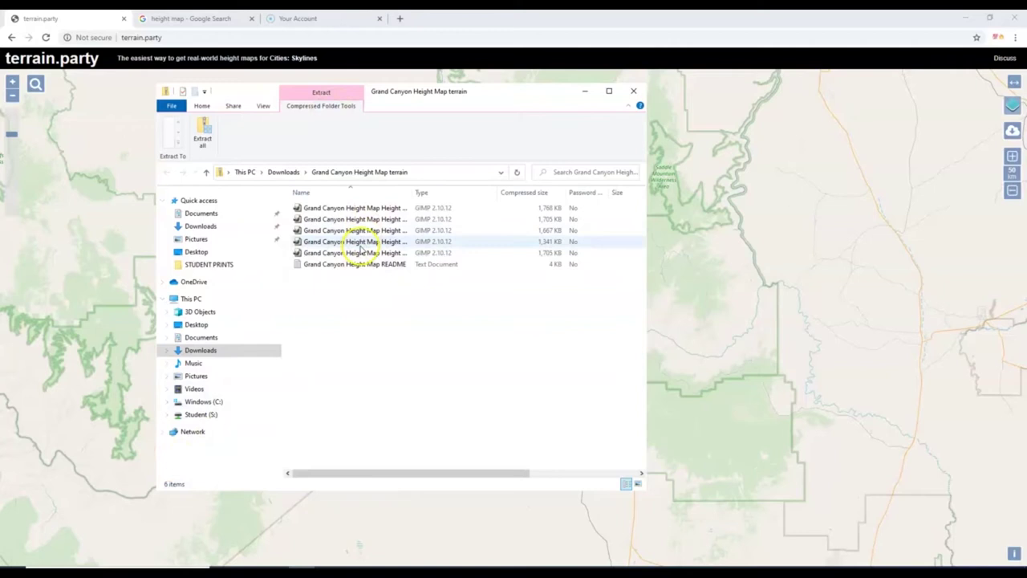
# - Extract all files from the Grand Canyon height map archive to the user's Desktop folder and close the archive window
pyautogui.click(204, 145)
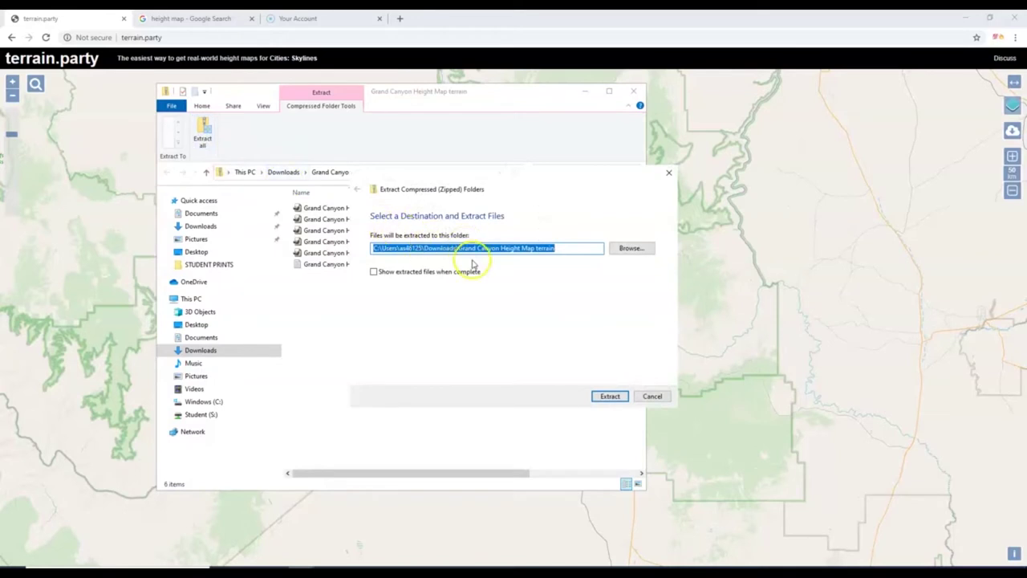
pyautogui.click(430, 248)
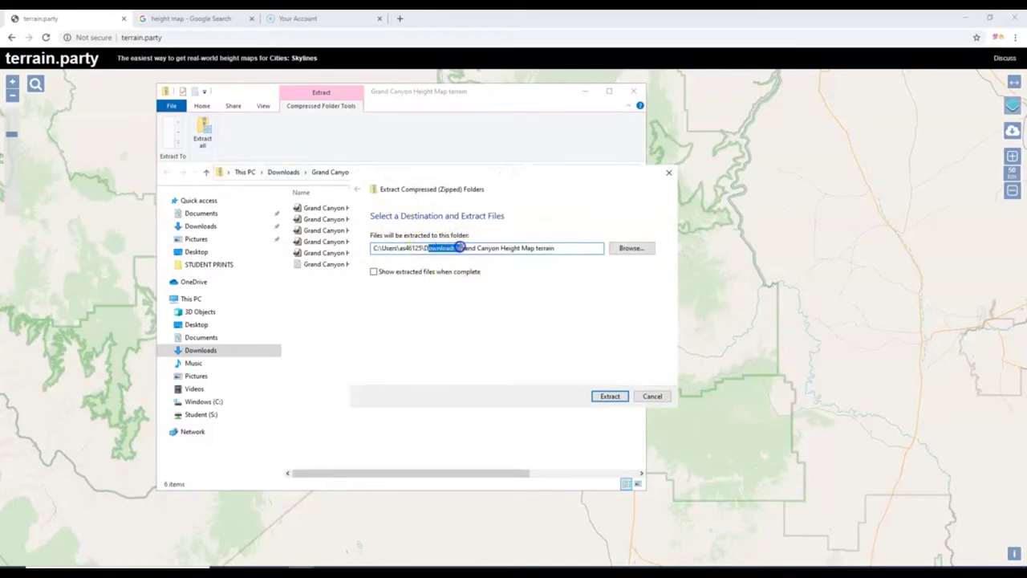
pyautogui.moveTo(484, 261); pyautogui.dragTo(402, 260)
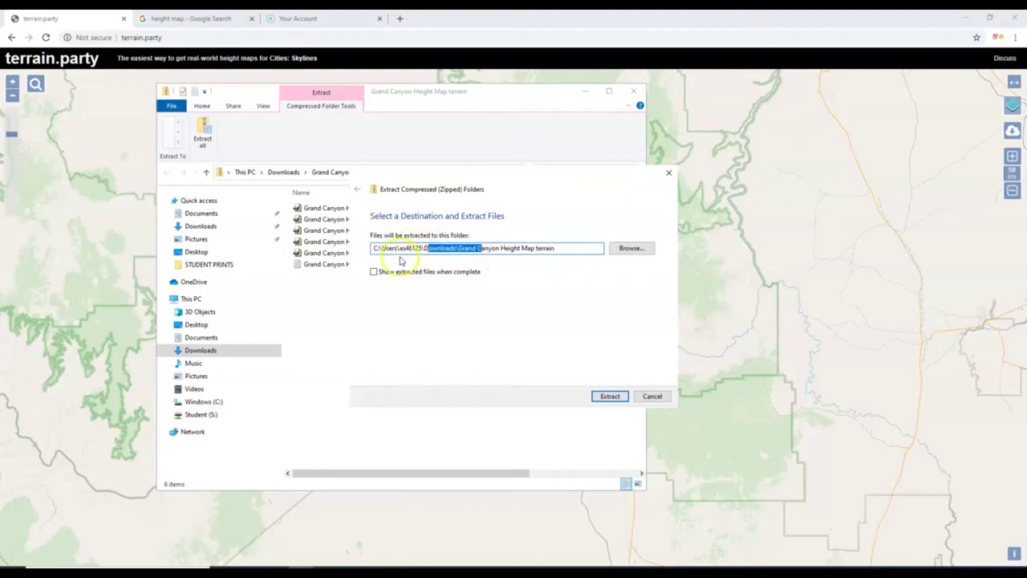
pyautogui.click(560, 249)
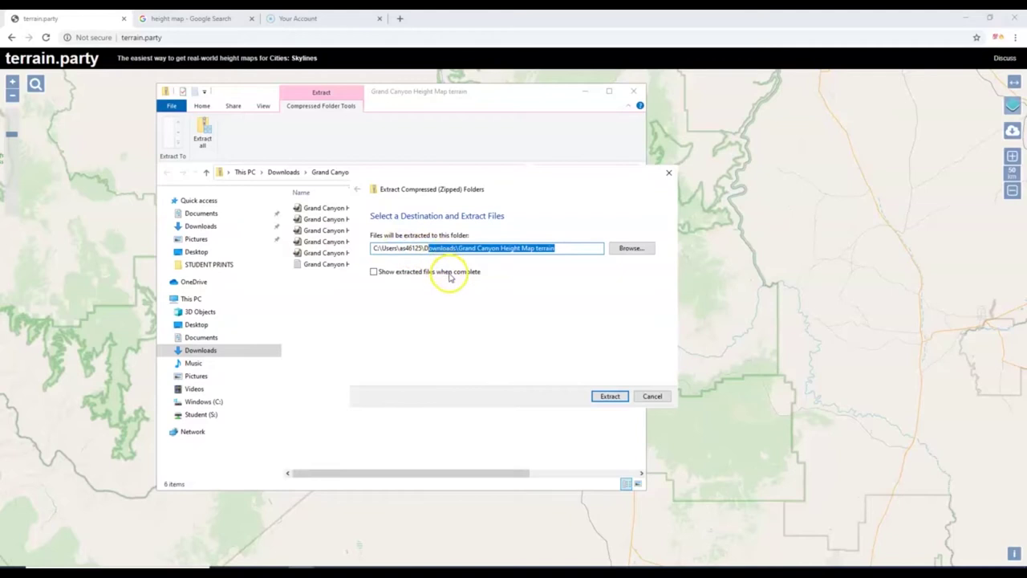
pyautogui.write('ers\\as46125\\De')
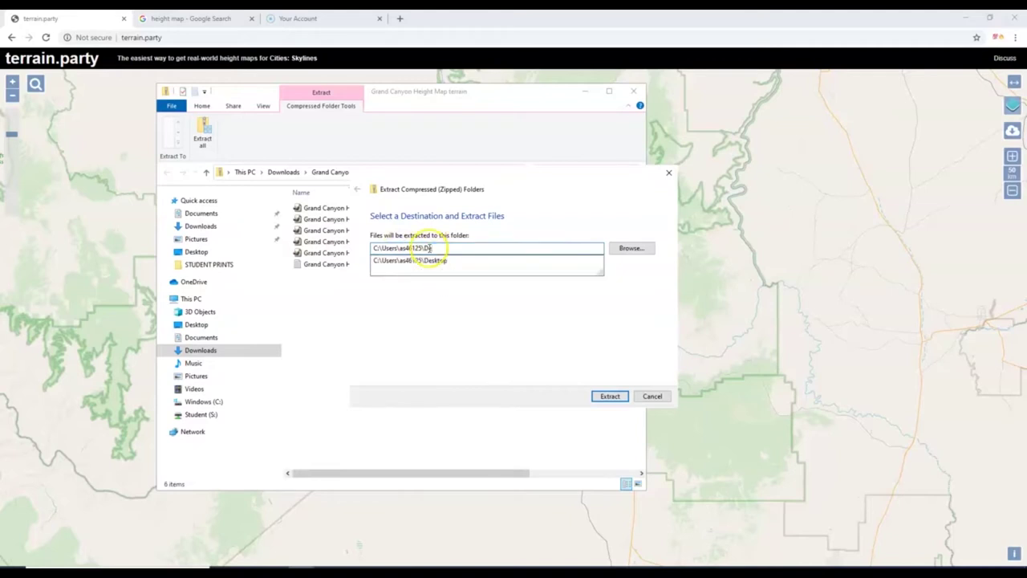
pyautogui.click(446, 262)
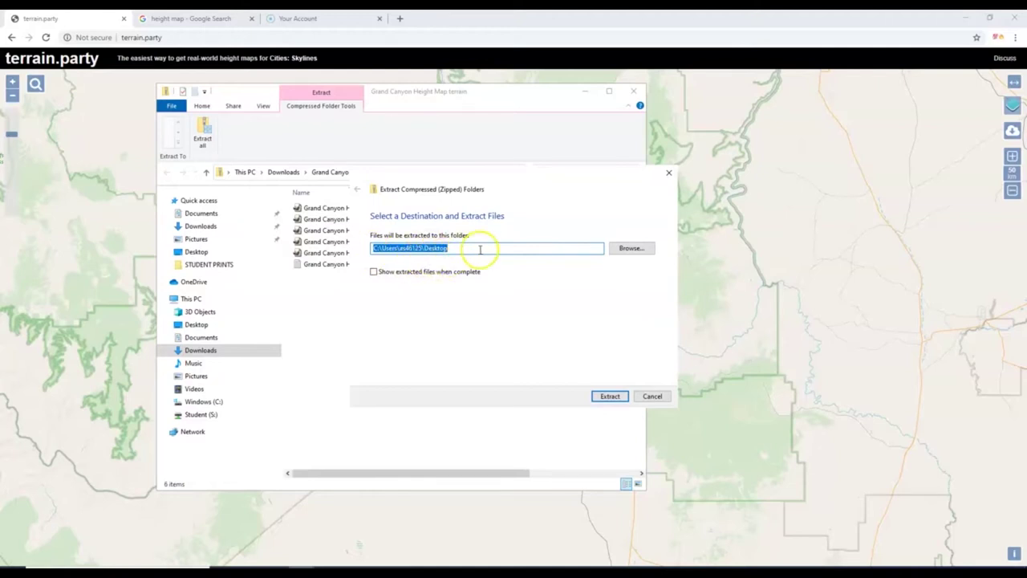
pyautogui.click(607, 398)
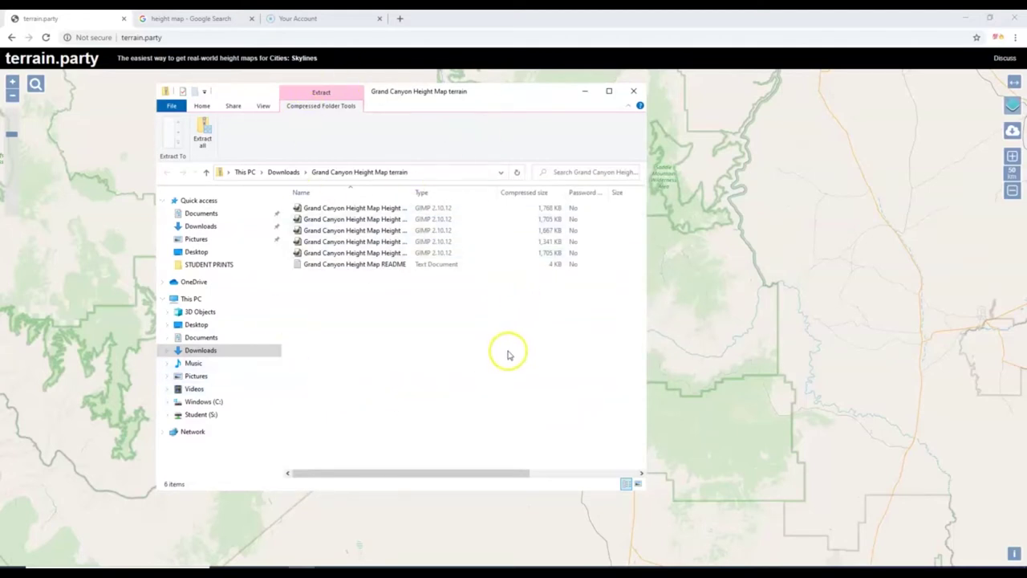
pyautogui.click(635, 93)
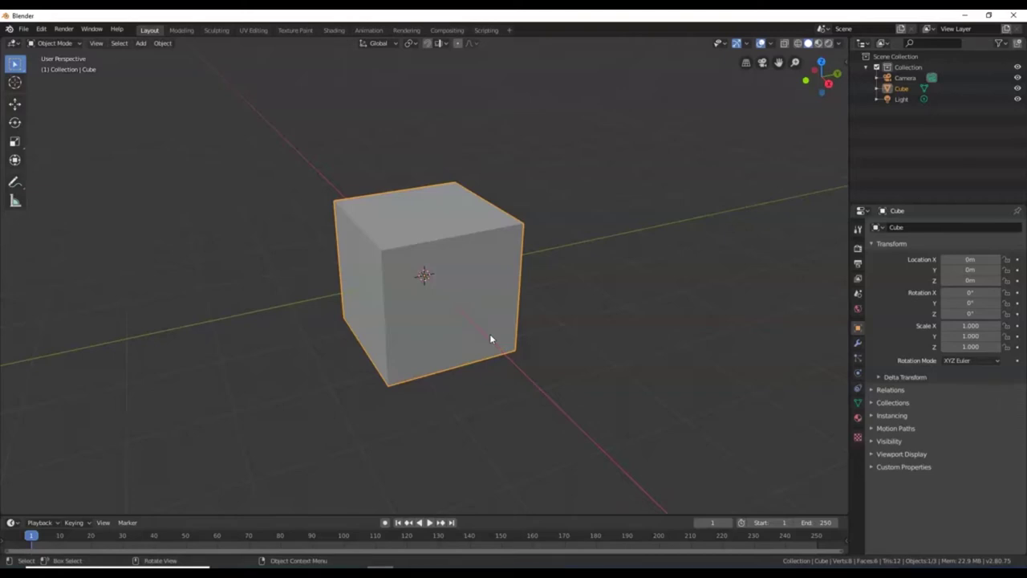
# - Switch to Blender and delete the default cube
pyautogui.press('x')
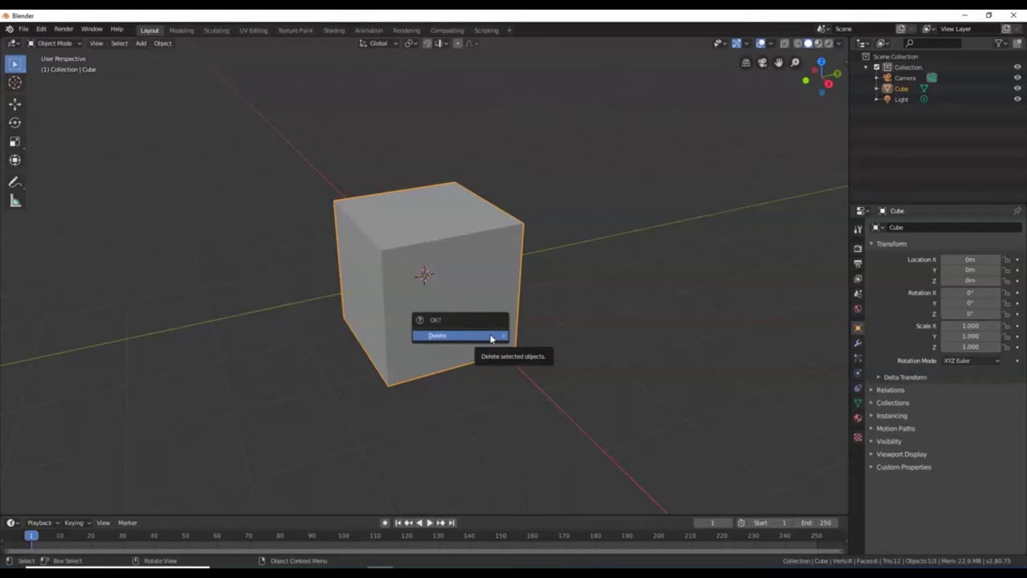
pyautogui.click(491, 337)
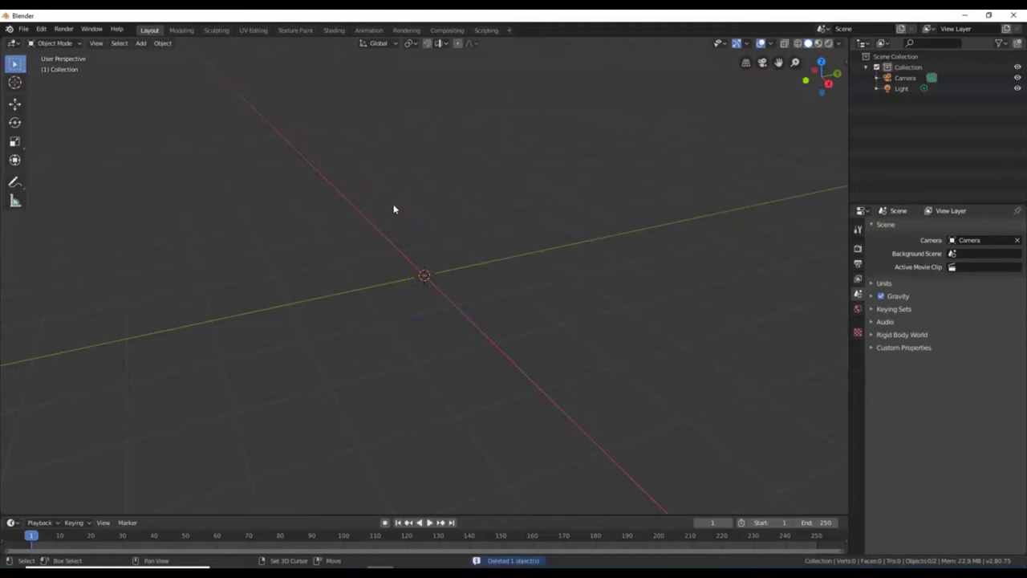
# - Add a trial grid mesh, examine its default subdivisions in Edit Mode and delete it again
pyautogui.hotkey('shift', 'a')
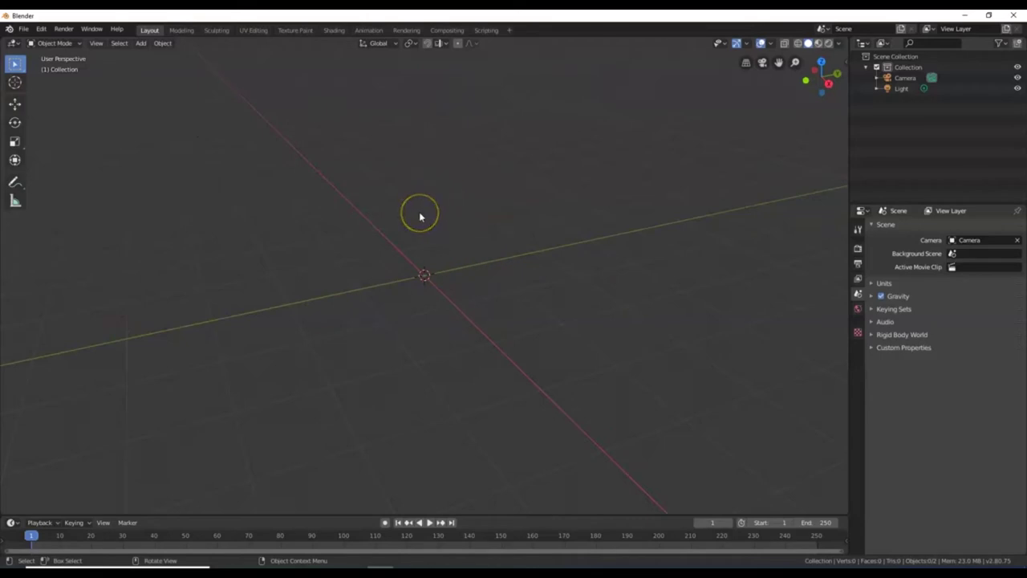
pyautogui.hotkey('shift', 'a')
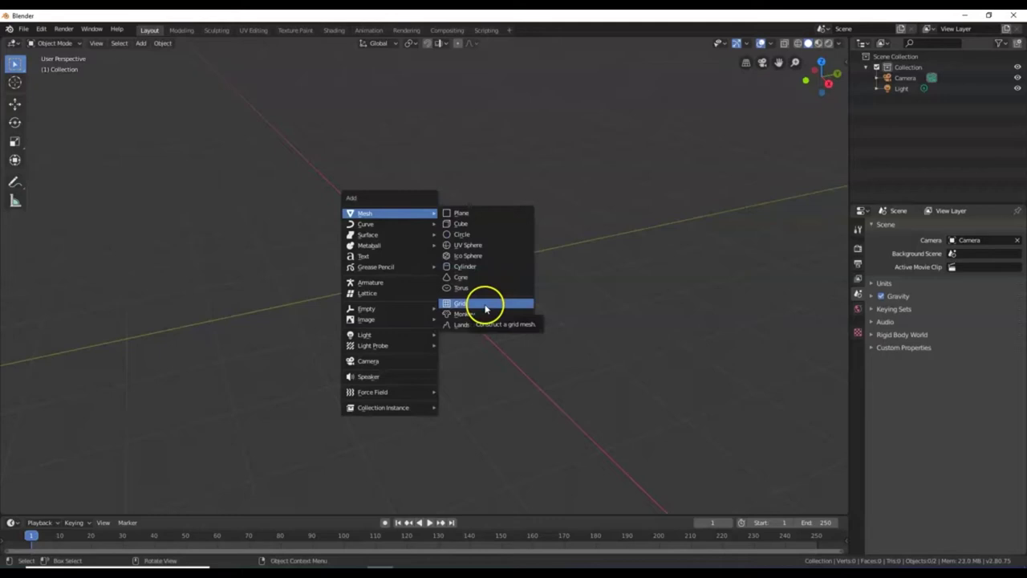
pyautogui.click(458, 306)
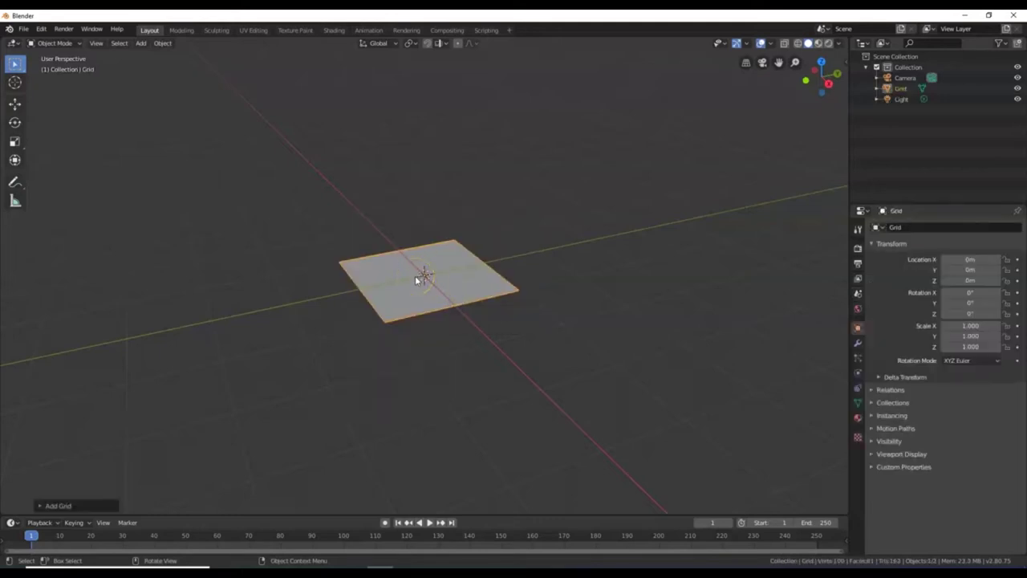
pyautogui.press('Tab')
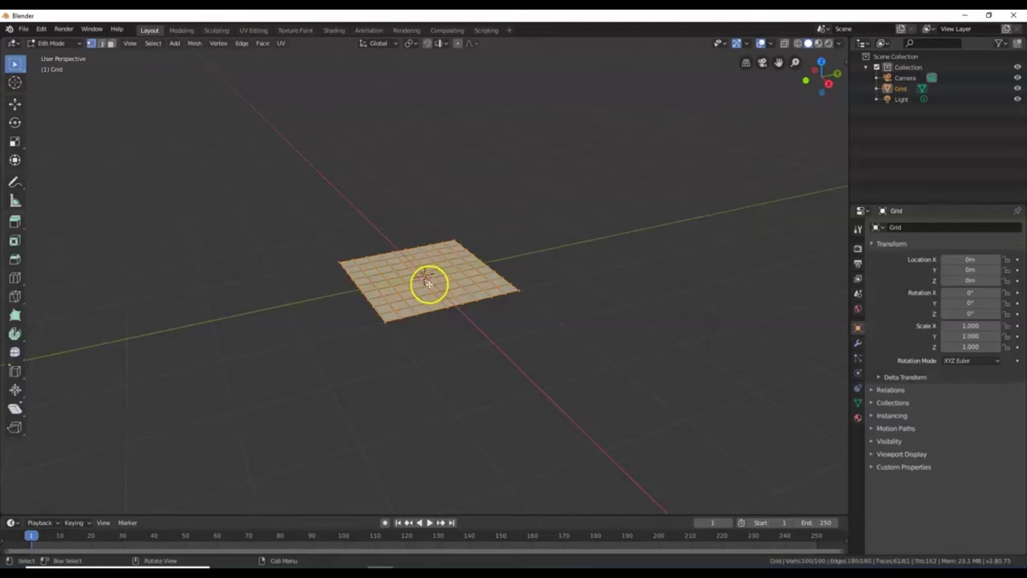
pyautogui.press('Tab')
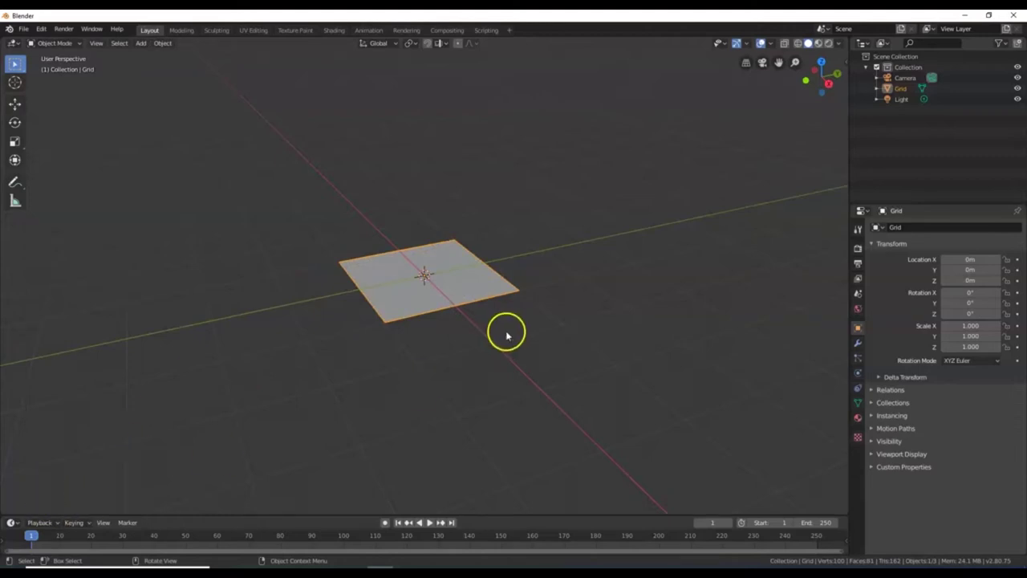
pyautogui.press('x')
pyautogui.click(455, 303)
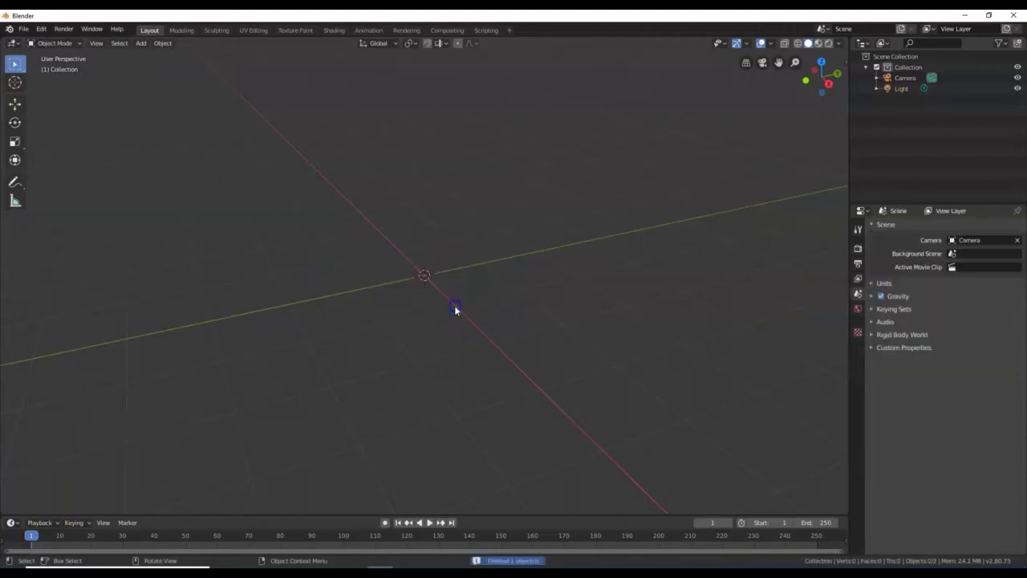
# - Add a grid mesh at the origin with 513 X subdivisions and 513 Y subdivisions
pyautogui.hotkey('shift', 'a')
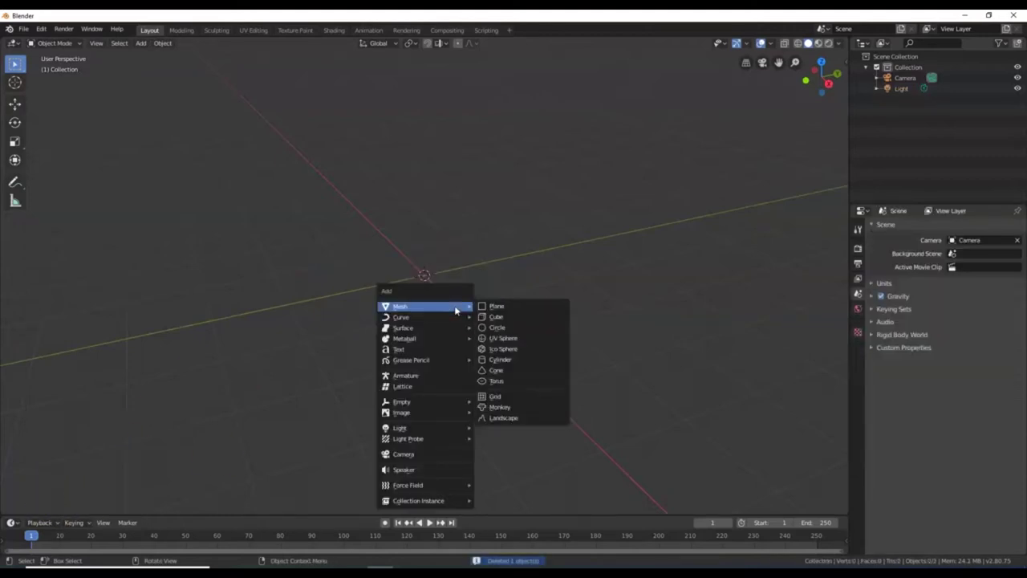
pyautogui.click(498, 397)
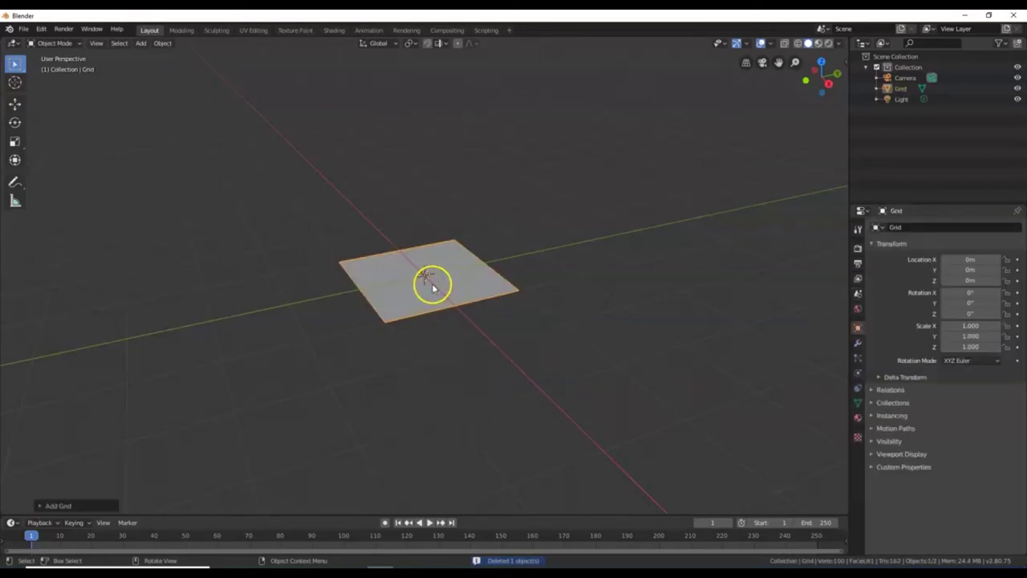
pyautogui.click(64, 507)
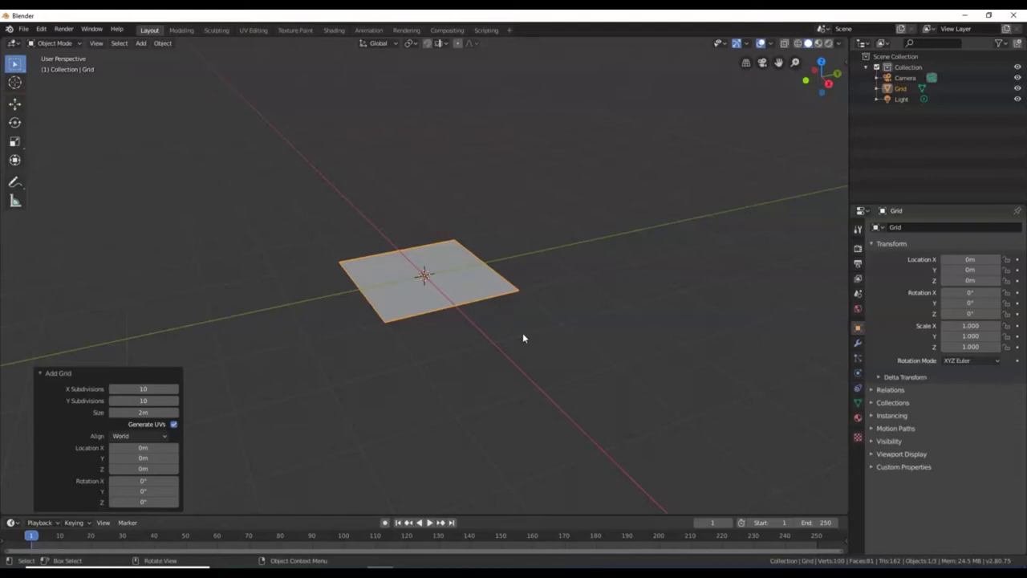
pyautogui.click(148, 389)
pyautogui.write('513')
pyautogui.click(144, 400)
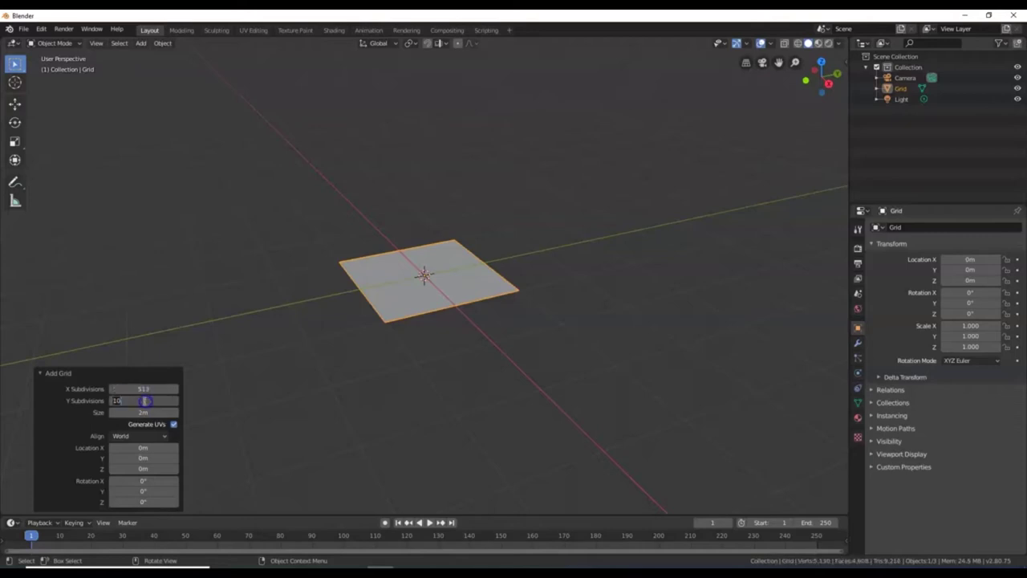
pyautogui.write('513')
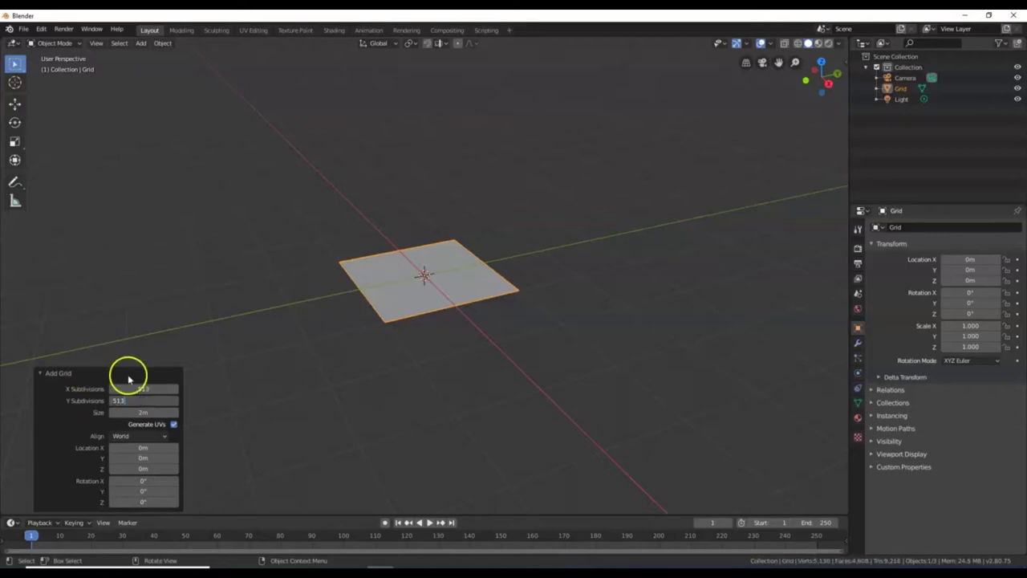
pyautogui.press('Return')
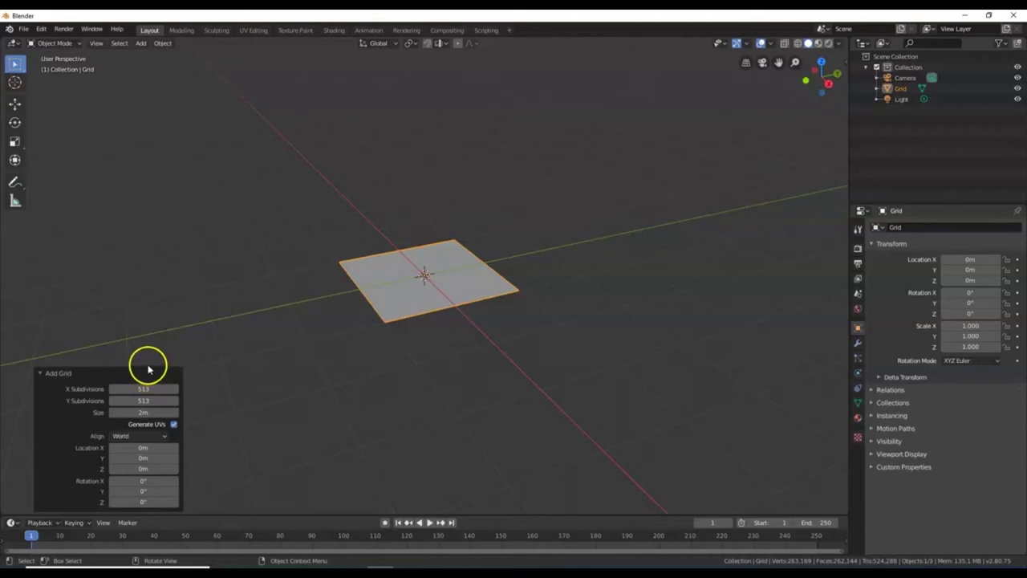
pyautogui.moveTo(138, 388)
pyautogui.mouseDown()
pyautogui.moveTo(122, 406)
pyautogui.moveTo(152, 387)
pyautogui.moveTo(147, 394)
pyautogui.mouseUp()
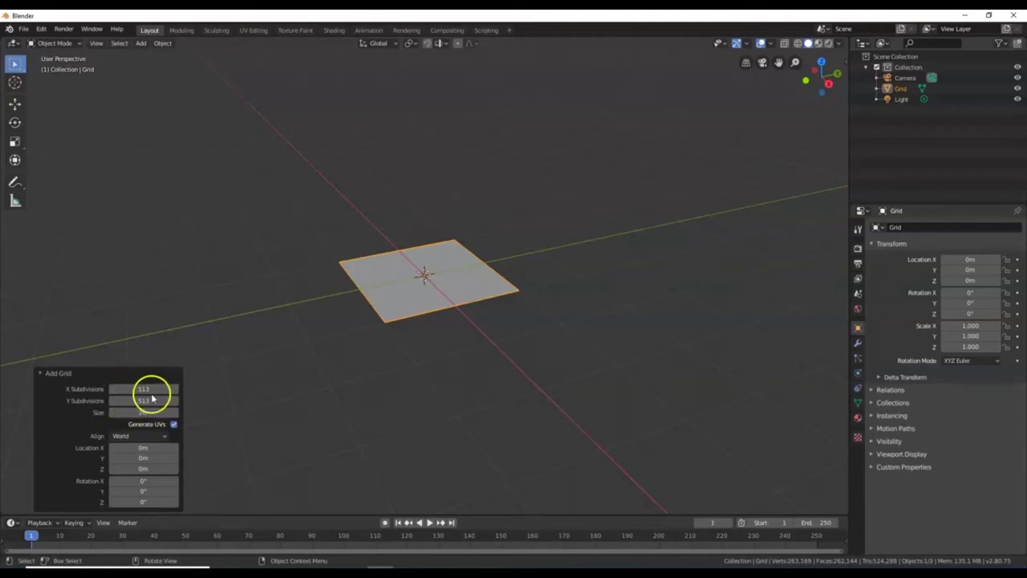
pyautogui.click(57, 374)
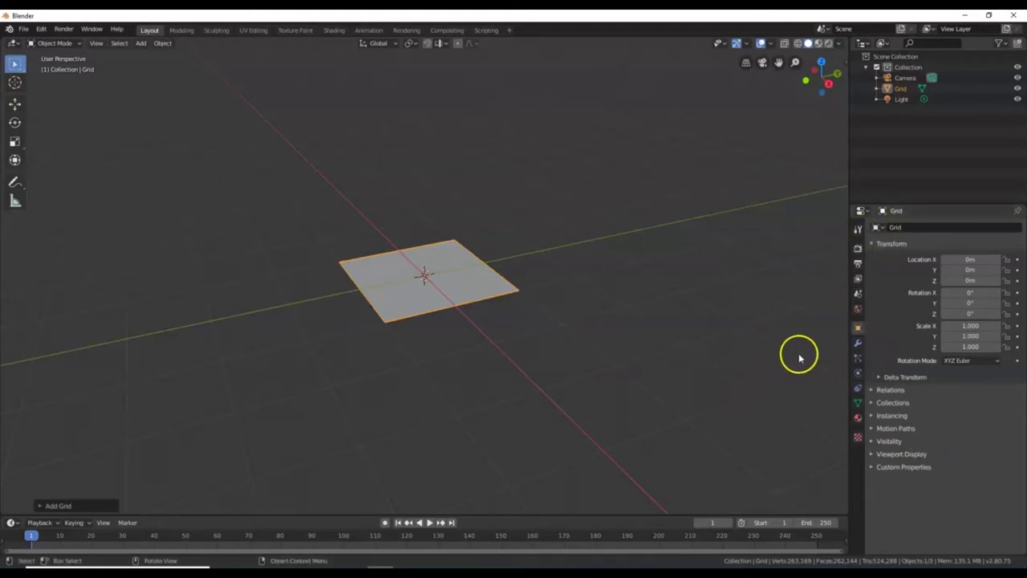
# - Add a Displace modifier to the grid and create a new image texture for it
pyautogui.click(857, 345)
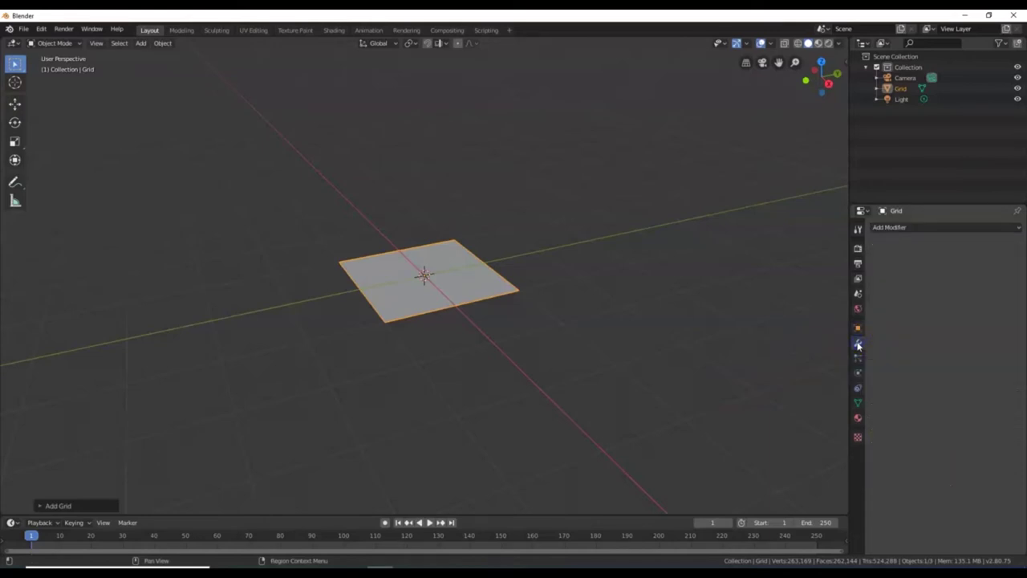
pyautogui.click(914, 228)
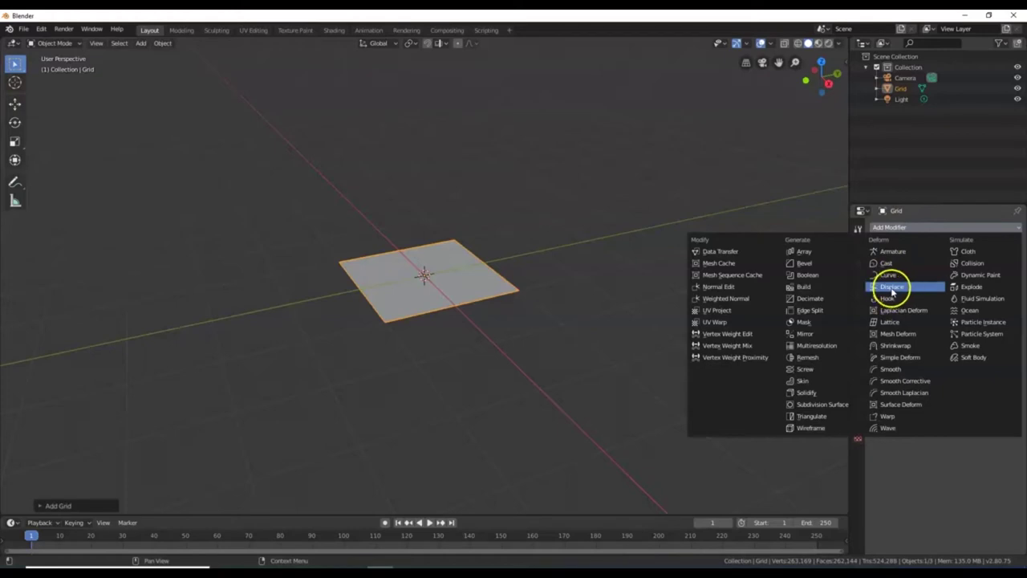
pyautogui.click(900, 288)
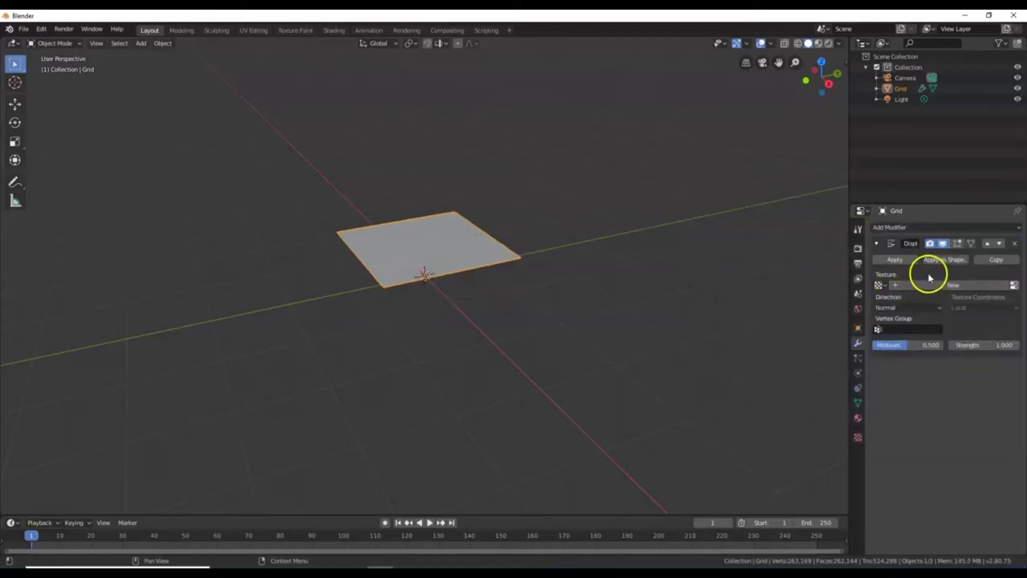
pyautogui.click(1014, 286)
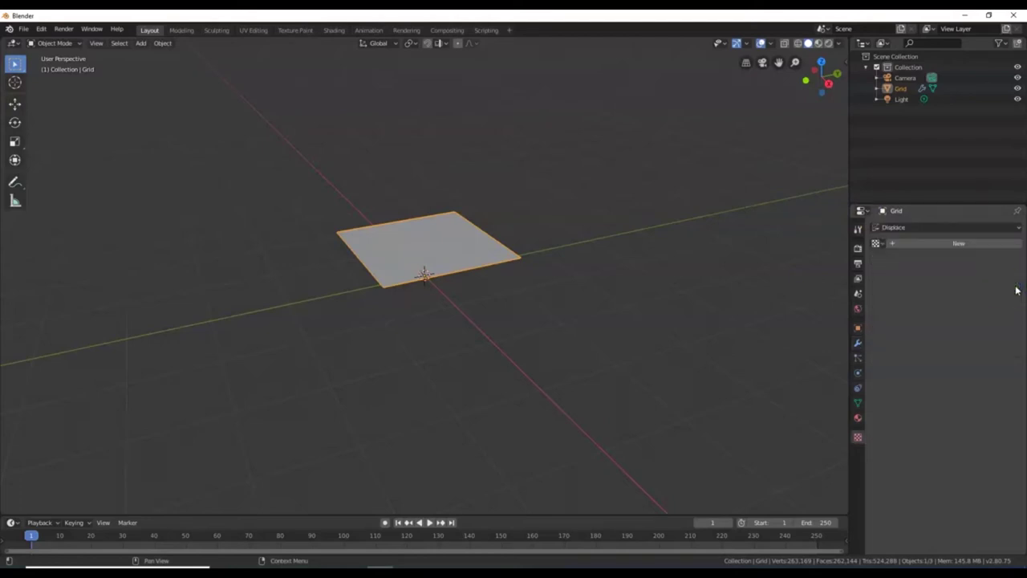
pyautogui.click(971, 242)
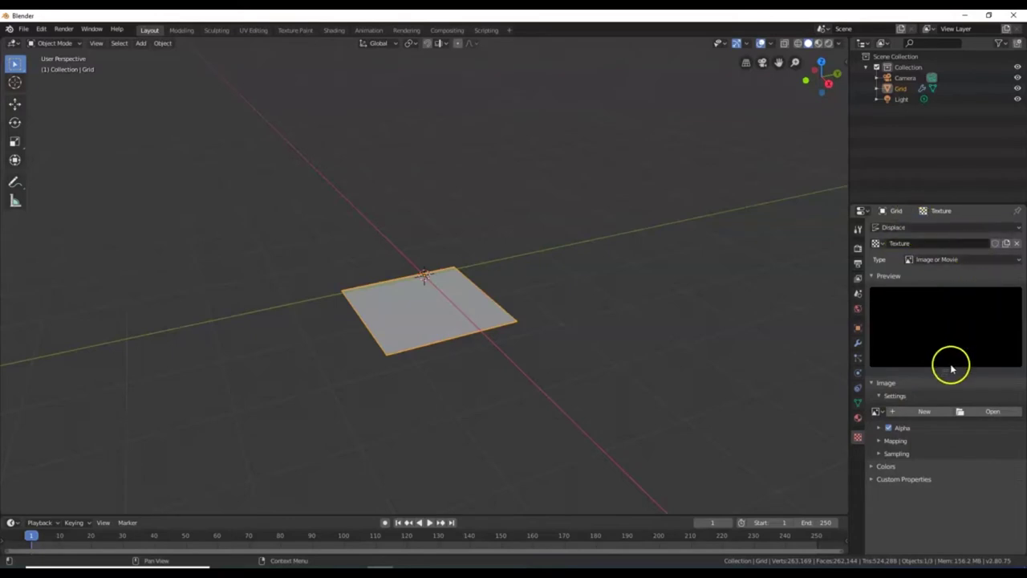
# - Load Grand Canyon Height Map Height Map (Merged).png from the Desktop folder as the displacement texture's image
pyautogui.click(999, 413)
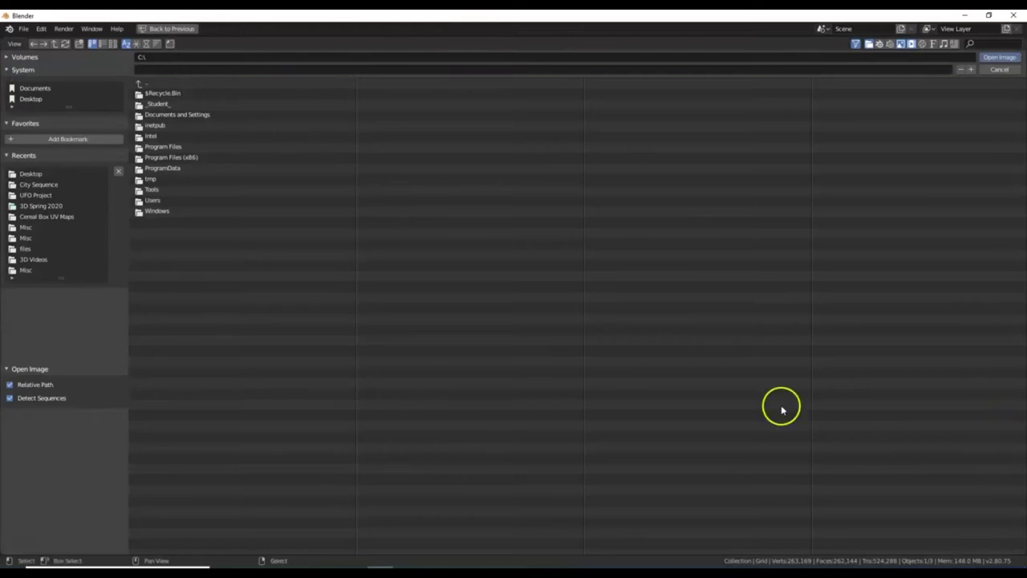
pyautogui.click(32, 173)
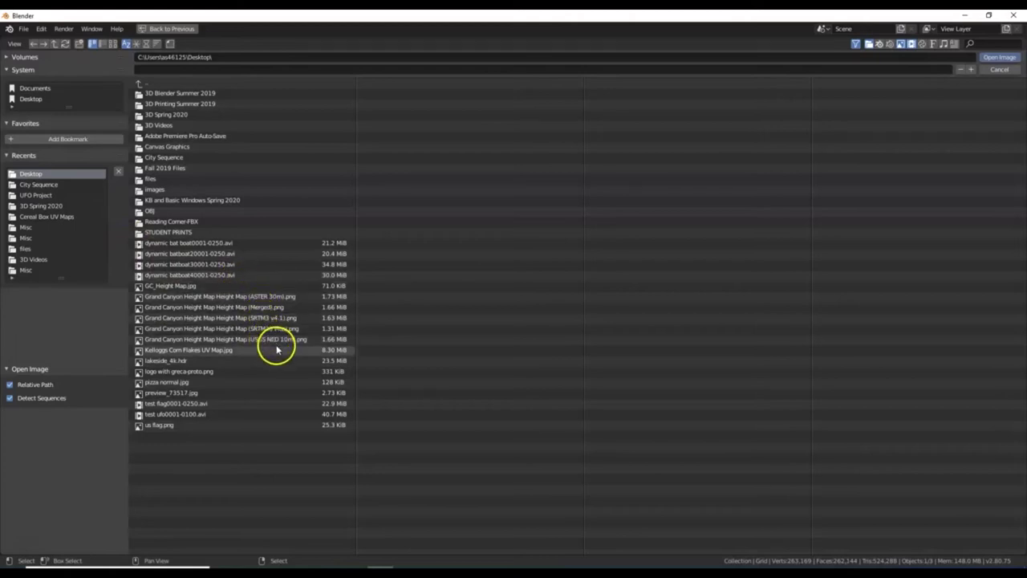
pyautogui.click(249, 309)
pyautogui.doubleClick(249, 309)
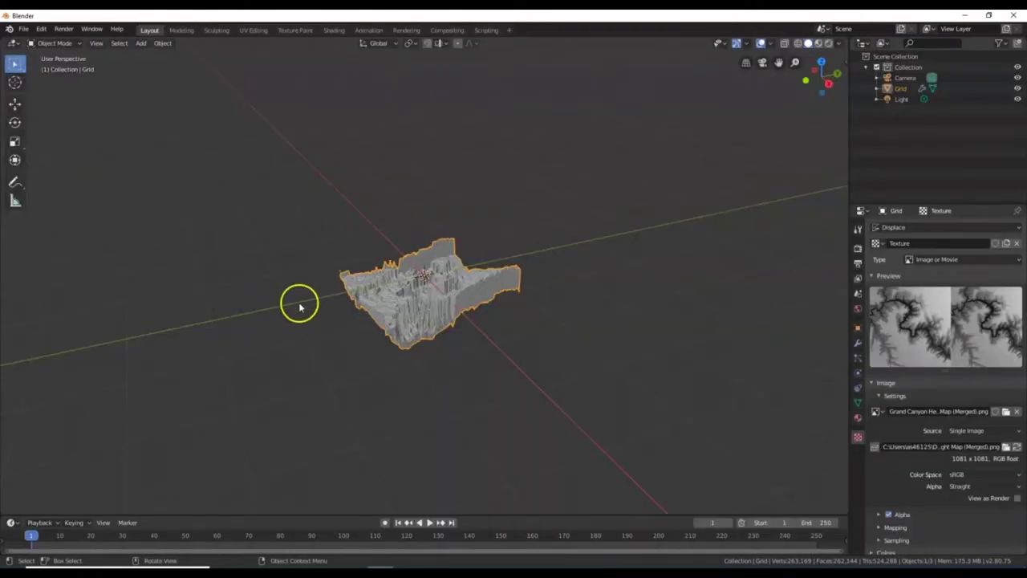
# - Change the height map image's color space to Linear ACES
pyautogui.scroll(5, 458, 298)
pyautogui.scroll(-4, 458, 298)
pyautogui.scroll(5, 458, 297)
pyautogui.moveTo(458, 298); pyautogui.dragTo(324, 293, button='middle')
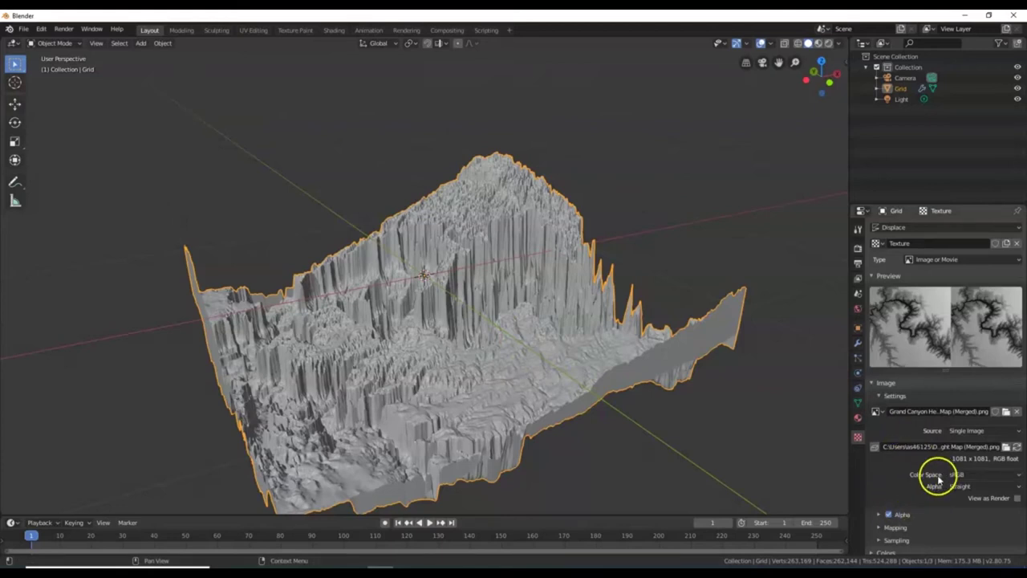
pyautogui.click(973, 475)
pyautogui.moveTo(975, 479); pyautogui.dragTo(984, 441)
pyautogui.moveTo(716, 379); pyautogui.dragTo(683, 400, button='middle')
pyautogui.scroll(-1, 903, 432)
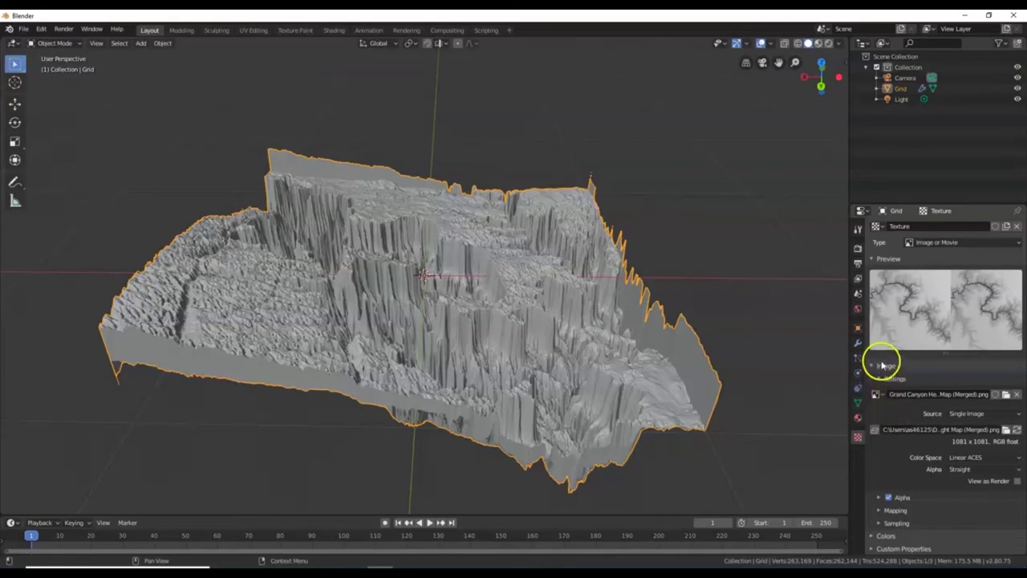
# - Set the grid's Displace modifier strength to 0.1
pyautogui.click(857, 343)
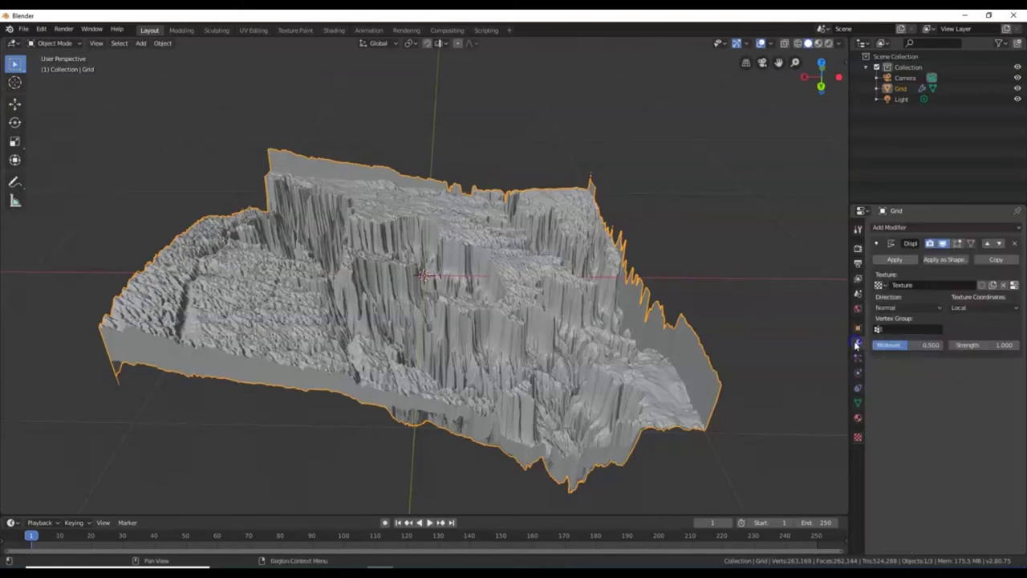
pyautogui.click(977, 345)
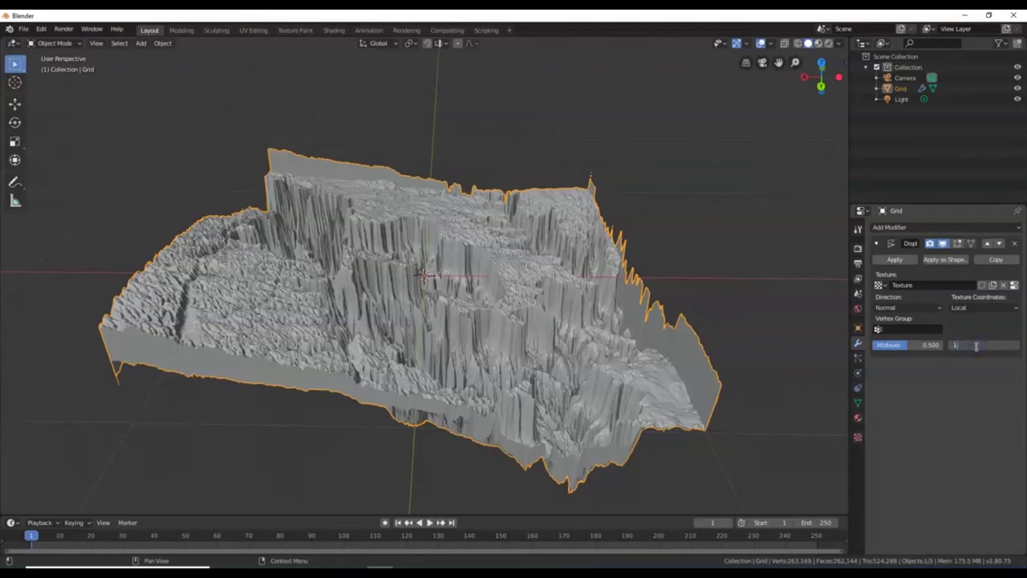
pyautogui.write('0.1')
pyautogui.press('Return')
# - Try several higher Displace strengths on the terrain, ending with a strength of 1.0
pyautogui.moveTo(631, 415); pyautogui.dragTo(562, 379, button='middle')
pyautogui.scroll(4, 575, 365)
pyautogui.click(980, 344)
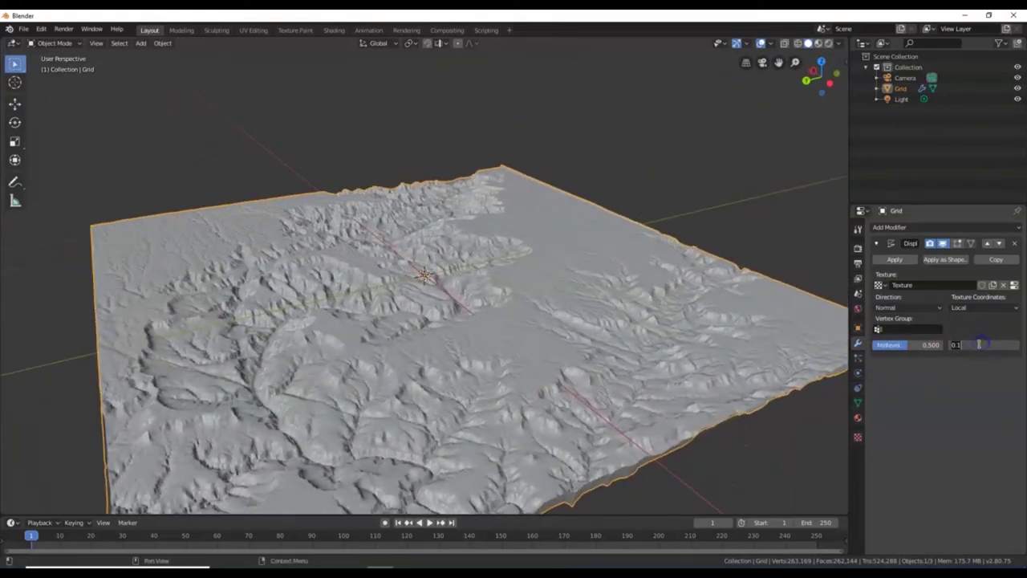
pyautogui.press('Return')
pyautogui.moveTo(623, 474); pyautogui.dragTo(594, 392, button='middle')
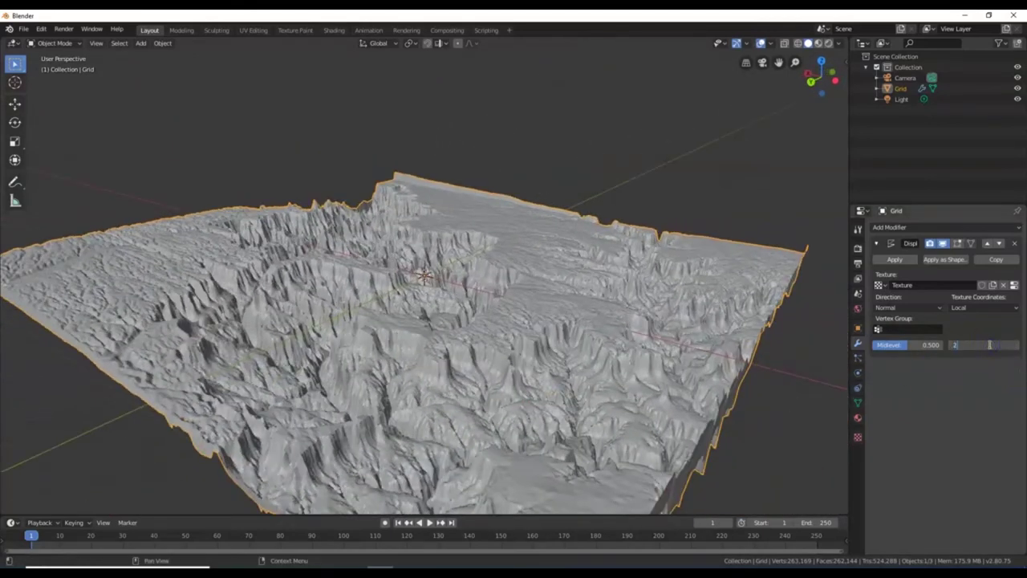
pyautogui.click(992, 348)
pyautogui.write('2')
pyautogui.press('Return')
pyautogui.moveTo(514, 397); pyautogui.dragTo(578, 373, button='middle')
pyautogui.moveTo(637, 362); pyautogui.dragTo(618, 348, button='middle')
pyautogui.click(995, 347)
pyautogui.press('Return')
pyautogui.moveTo(541, 394); pyautogui.dragTo(553, 417, button='middle')
# - Reduce the Displace modifier's strength to 0.15
pyautogui.click(997, 345)
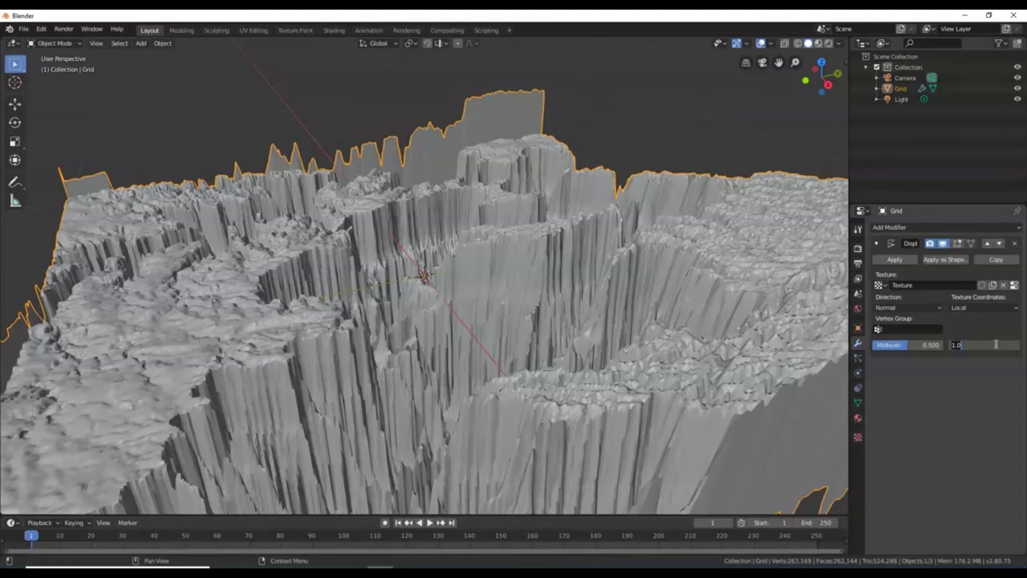
pyautogui.write('.15')
pyautogui.press('Return')
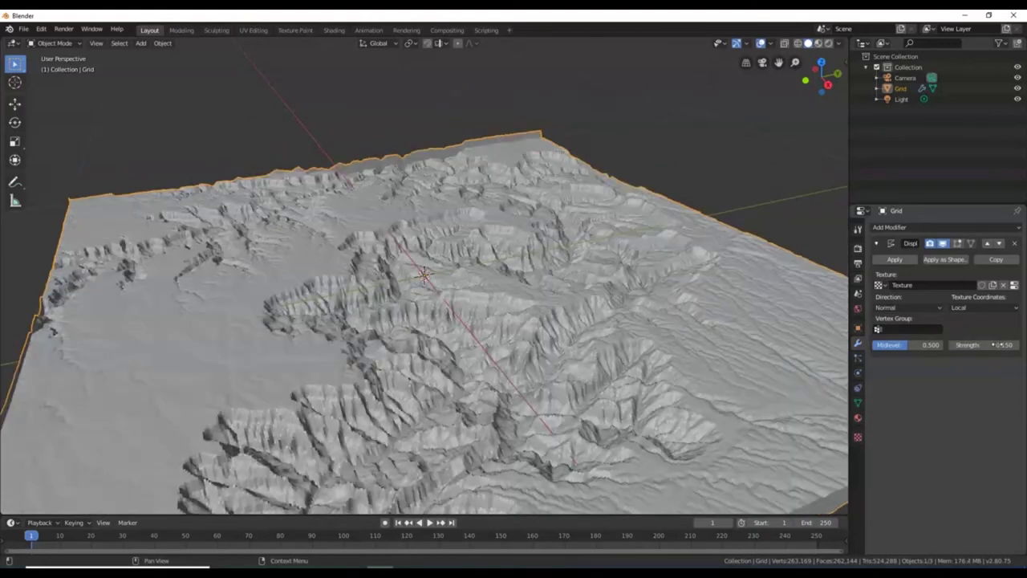
# - Set the Displace modifier's strength to 0.2 for slightly deeper canyon relief
pyautogui.moveTo(635, 339); pyautogui.dragTo(591, 337, button='middle')
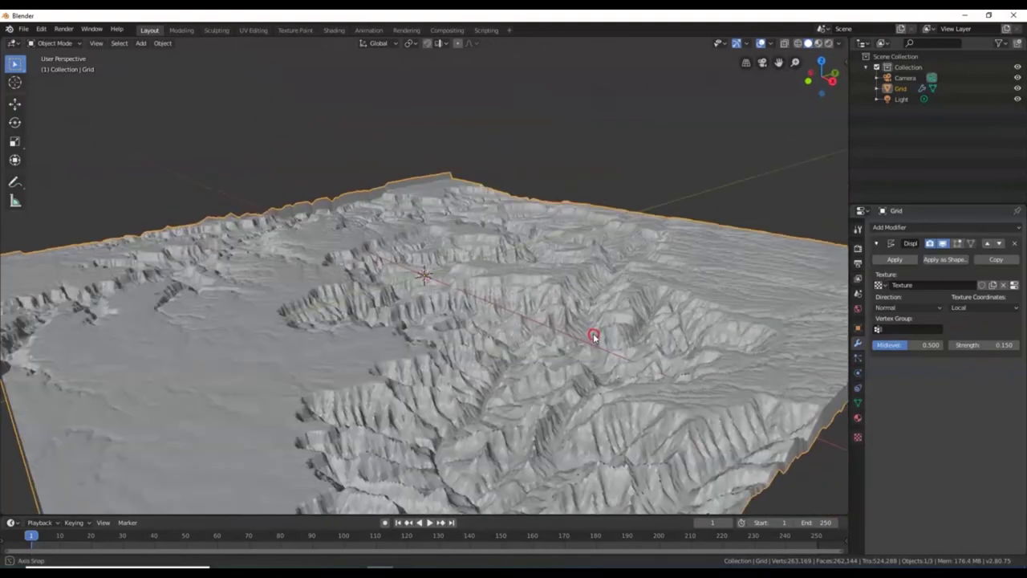
pyautogui.click(996, 344)
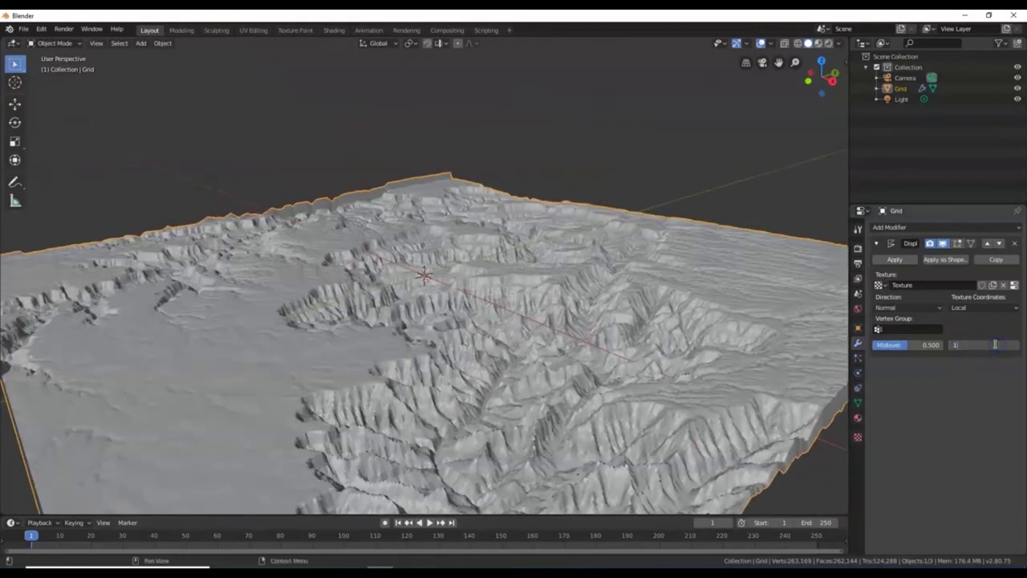
pyautogui.write('18')
pyautogui.press('Return')
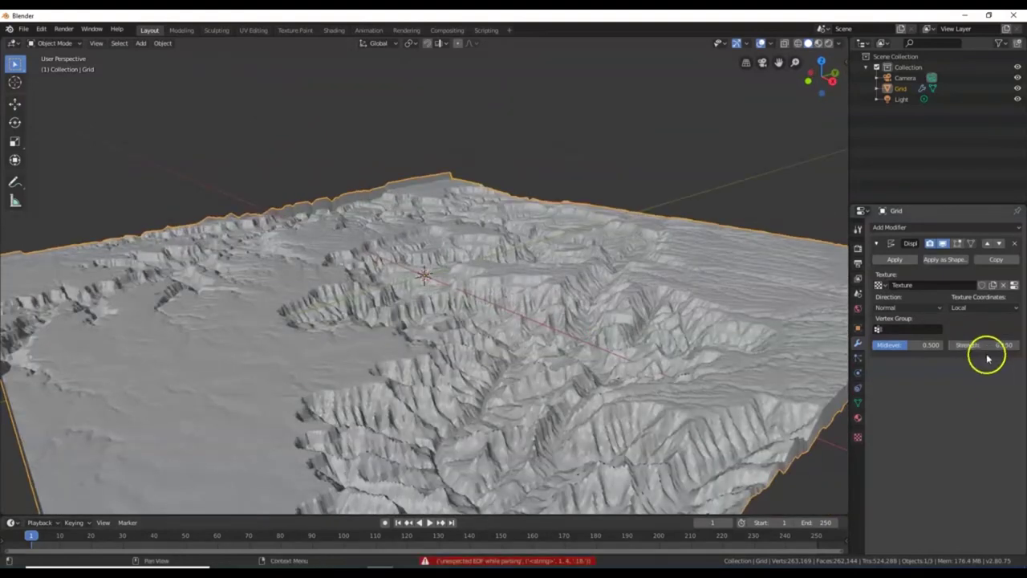
pyautogui.write('8.')
pyautogui.press('Return')
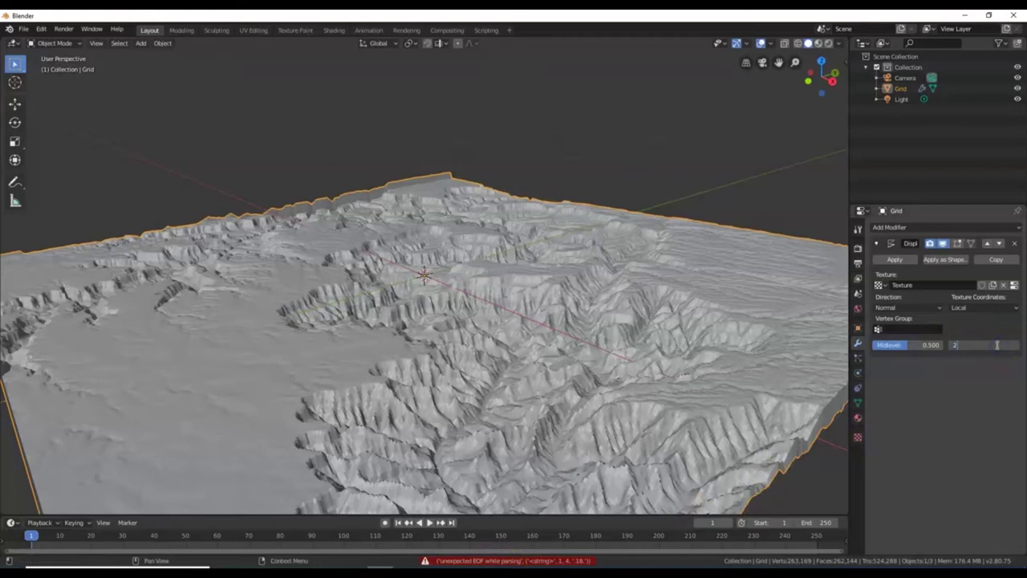
pyautogui.press('Return')
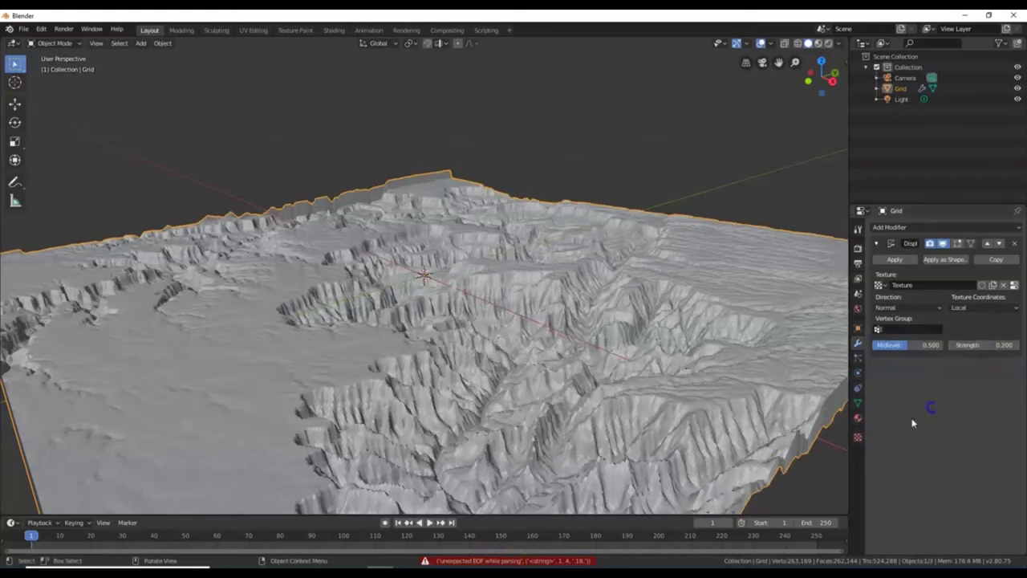
# - Apply smooth shading to the displaced terrain grid
pyautogui.moveTo(672, 385)
pyautogui.mouseDown(button='middle')
pyautogui.moveTo(667, 349)
pyautogui.moveTo(652, 379)
pyautogui.mouseUp(button='middle')
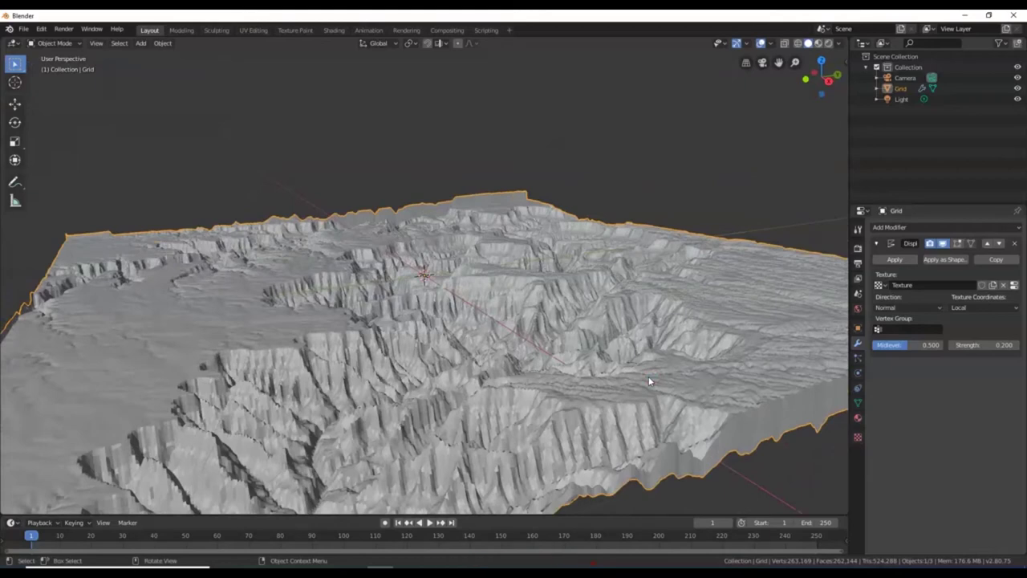
pyautogui.moveTo(544, 359); pyautogui.dragTo(530, 384, button='middle')
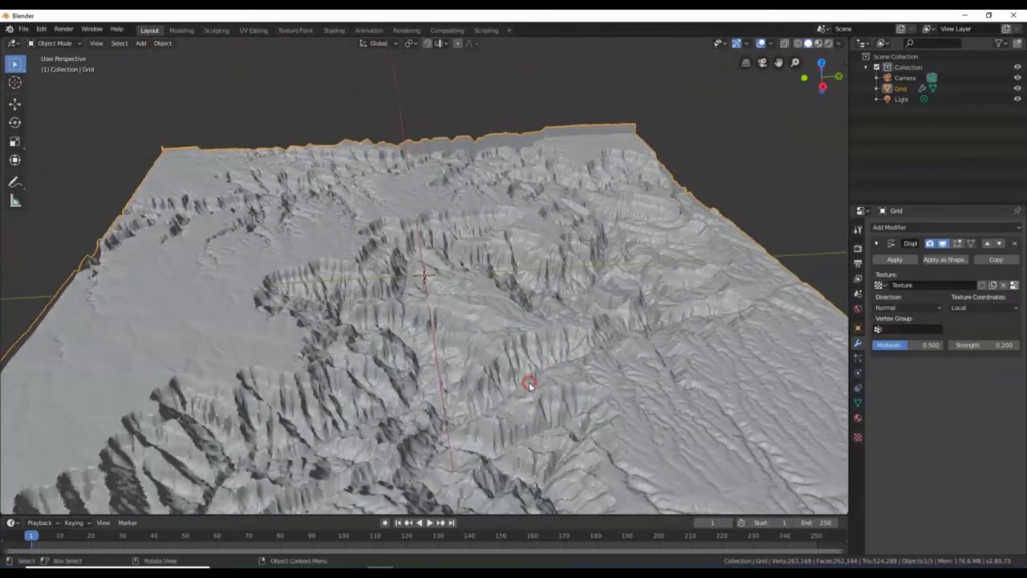
pyautogui.rightClick(501, 328)
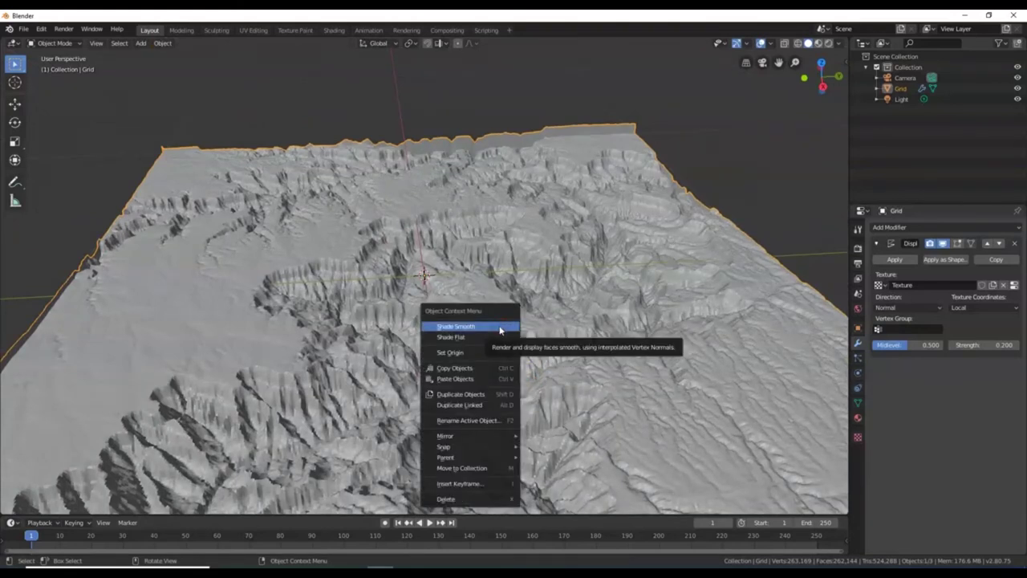
pyautogui.click(498, 329)
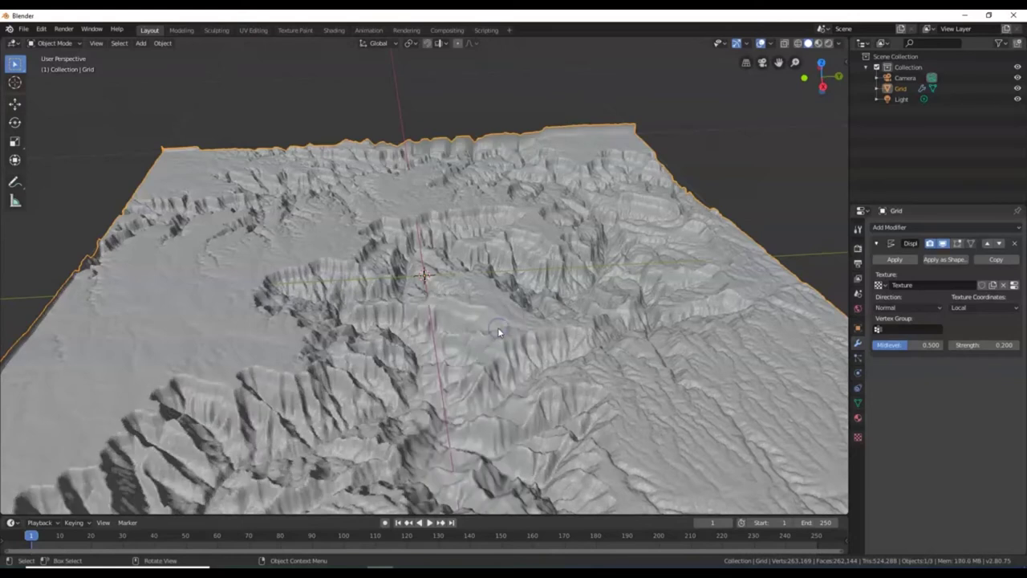
# - Examine the smooth-shaded canyon terrain from several angles, both close up and as a whole
pyautogui.moveTo(498, 332); pyautogui.dragTo(564, 357, button='middle')
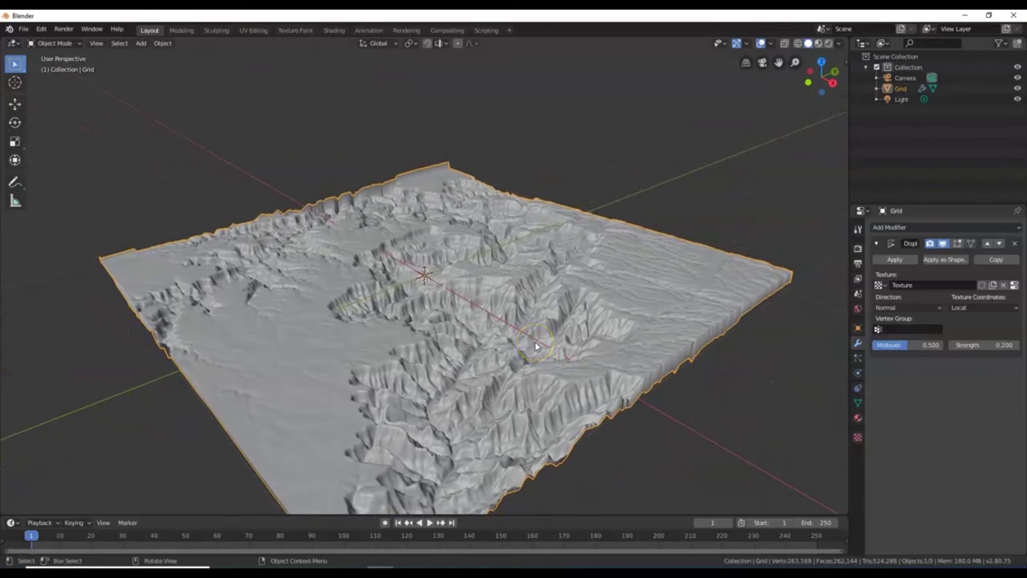
pyautogui.moveTo(565, 341); pyautogui.dragTo(567, 368, button='middle')
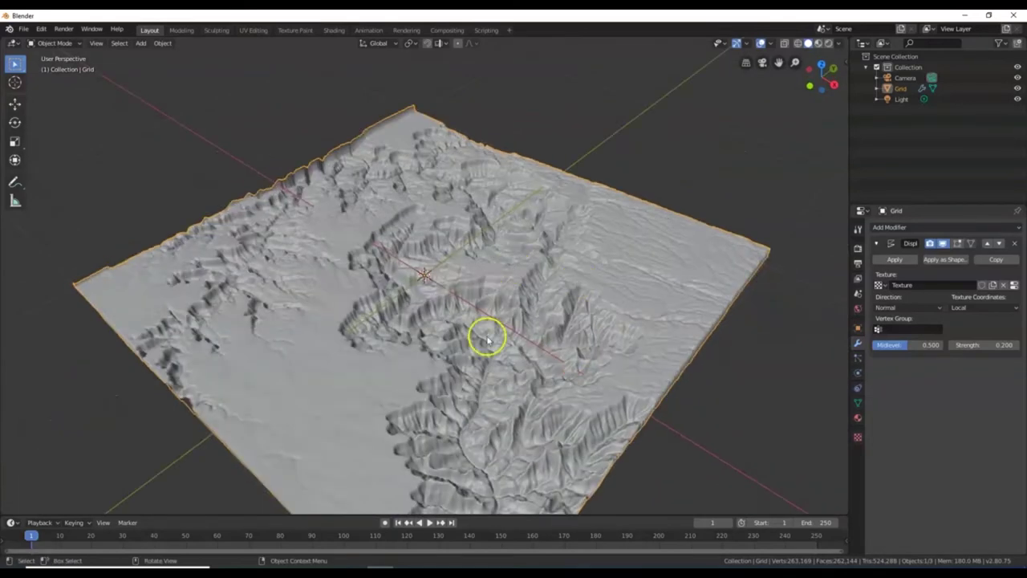
pyautogui.moveTo(487, 339); pyautogui.dragTo(468, 304, button='middle')
pyautogui.scroll(5, 535, 330)
pyautogui.moveTo(535, 330); pyautogui.dragTo(633, 310, button='middle')
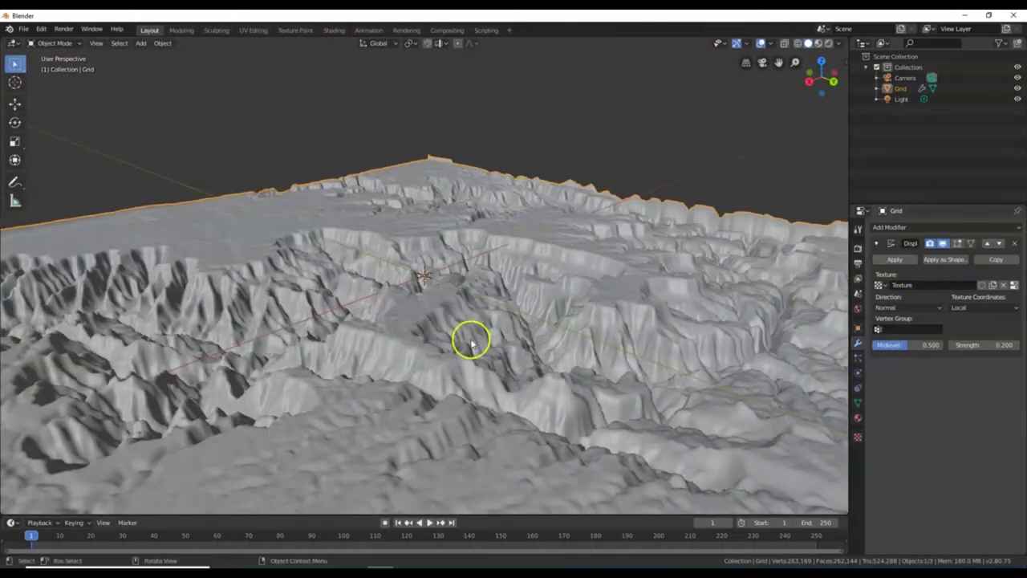
pyautogui.moveTo(471, 341); pyautogui.dragTo(509, 348, button='middle')
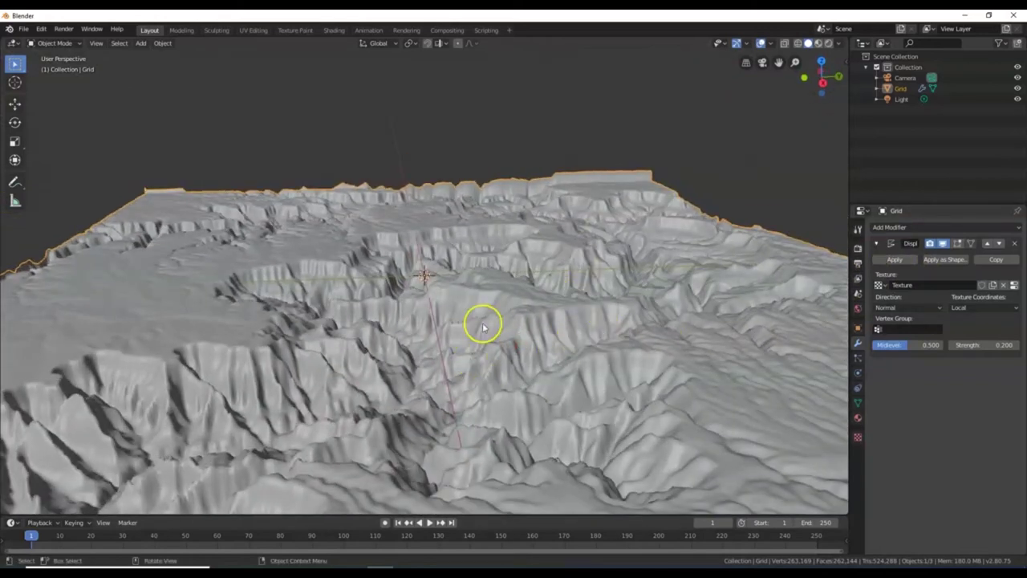
pyautogui.moveTo(523, 255); pyautogui.dragTo(459, 340, button='middle')
pyautogui.scroll(-5, 459, 340)
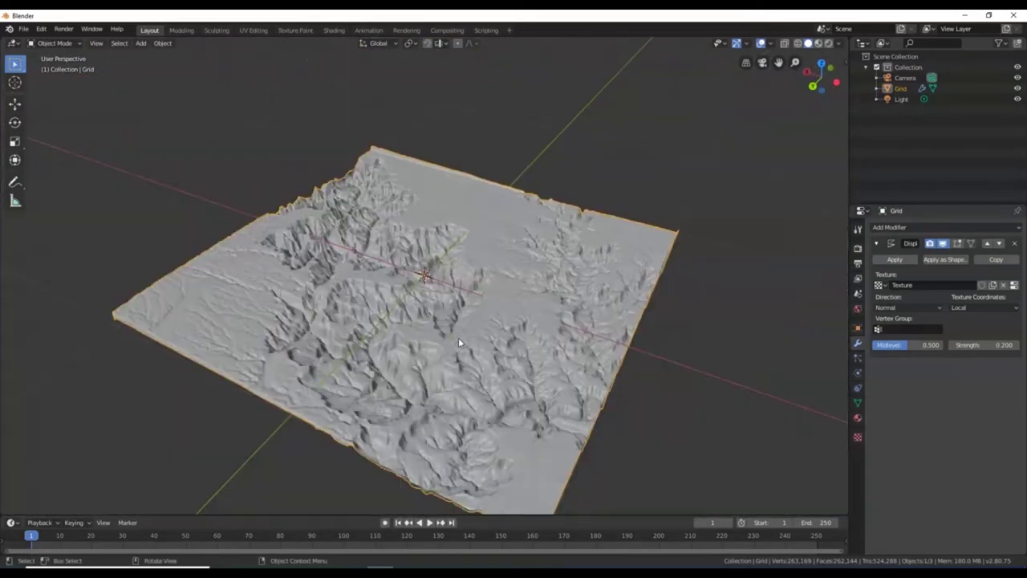
pyautogui.moveTo(458, 343); pyautogui.dragTo(449, 310, button='middle')
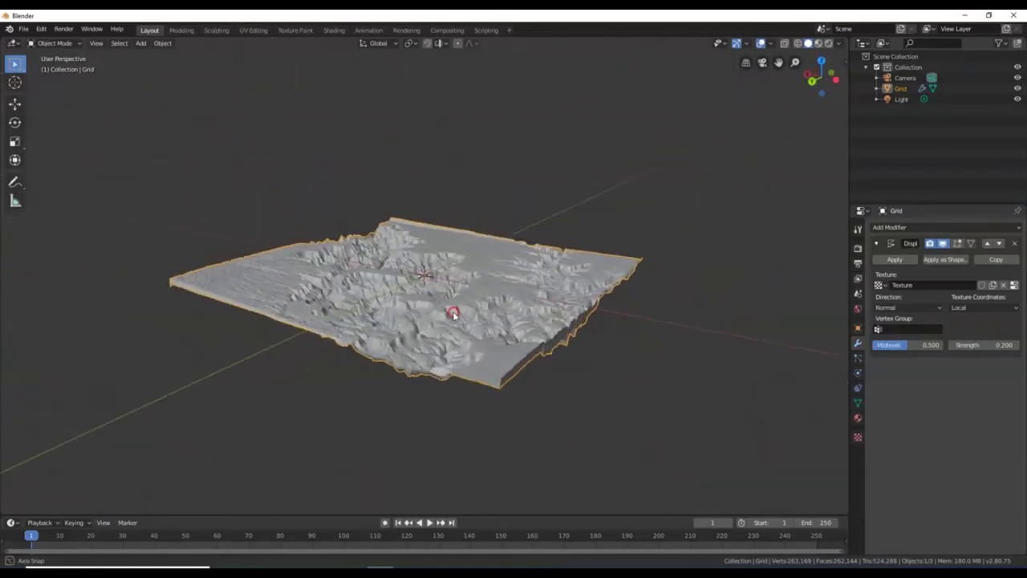
pyautogui.scroll(4, 461, 311)
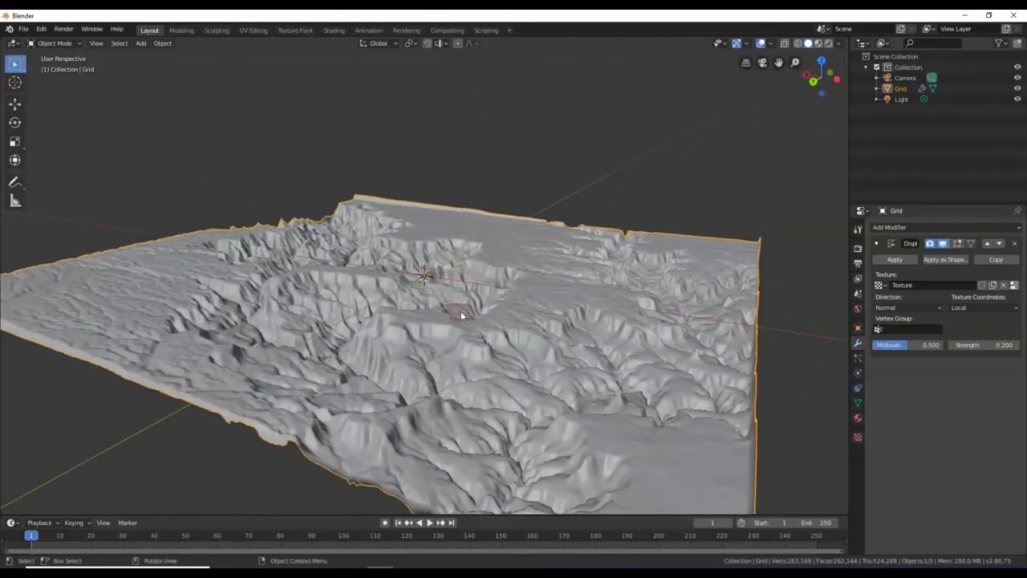
# - Apply the Displace modifier to the terrain mesh permanently and switch to the Shading workspace
pyautogui.click(899, 260)
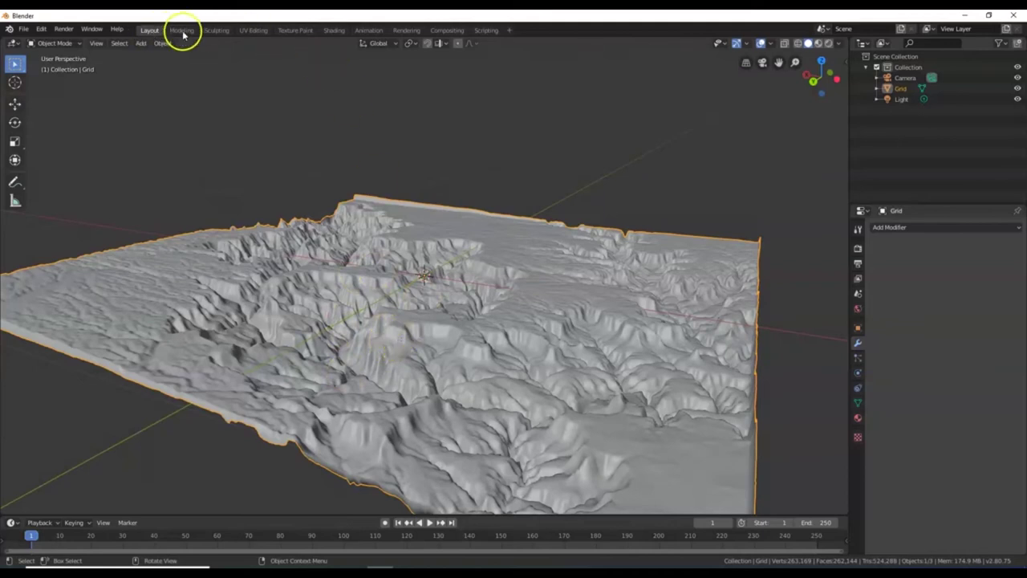
pyautogui.click(333, 31)
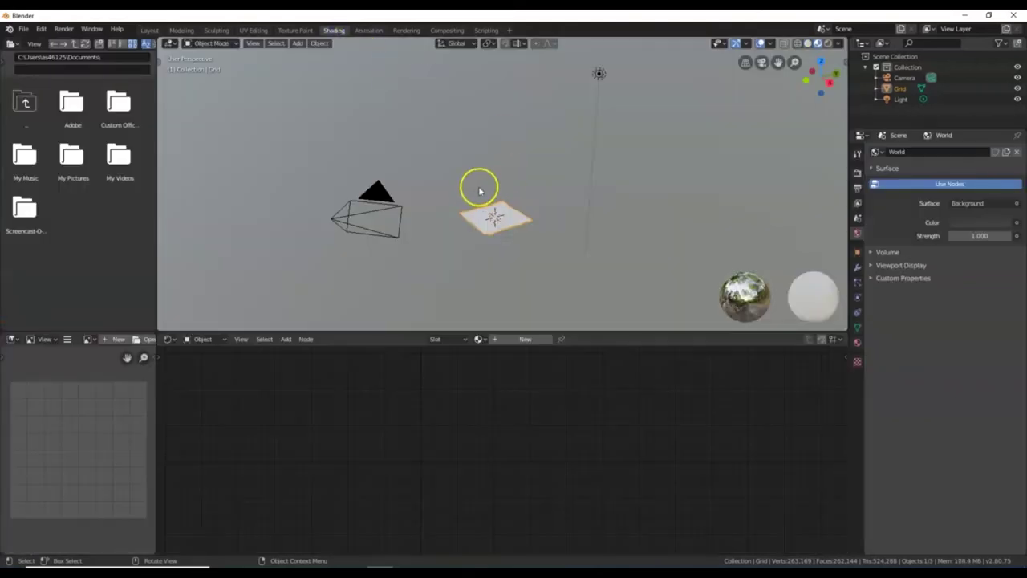
pyautogui.scroll(4, 525, 220)
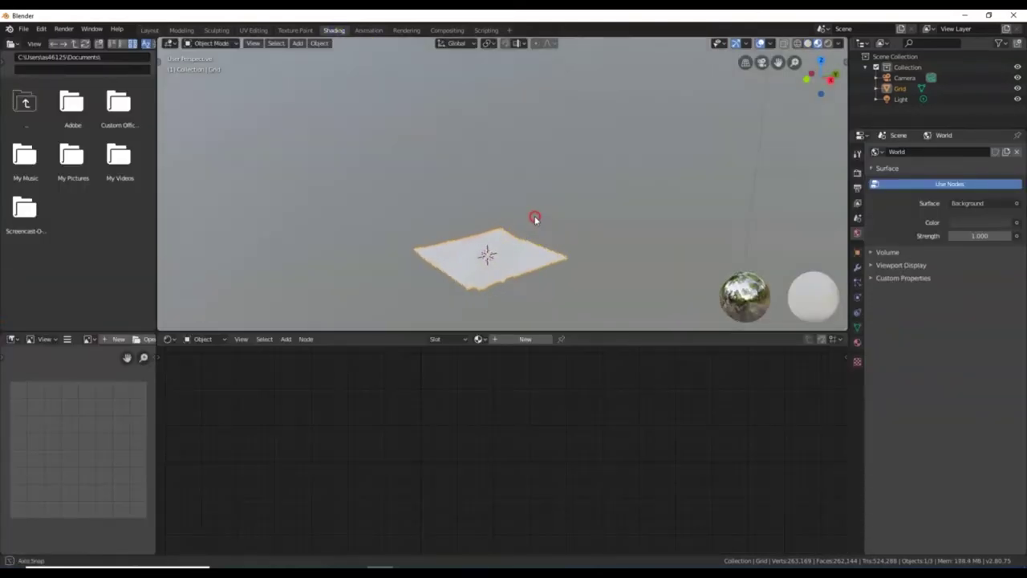
pyautogui.scroll(2, 530, 237)
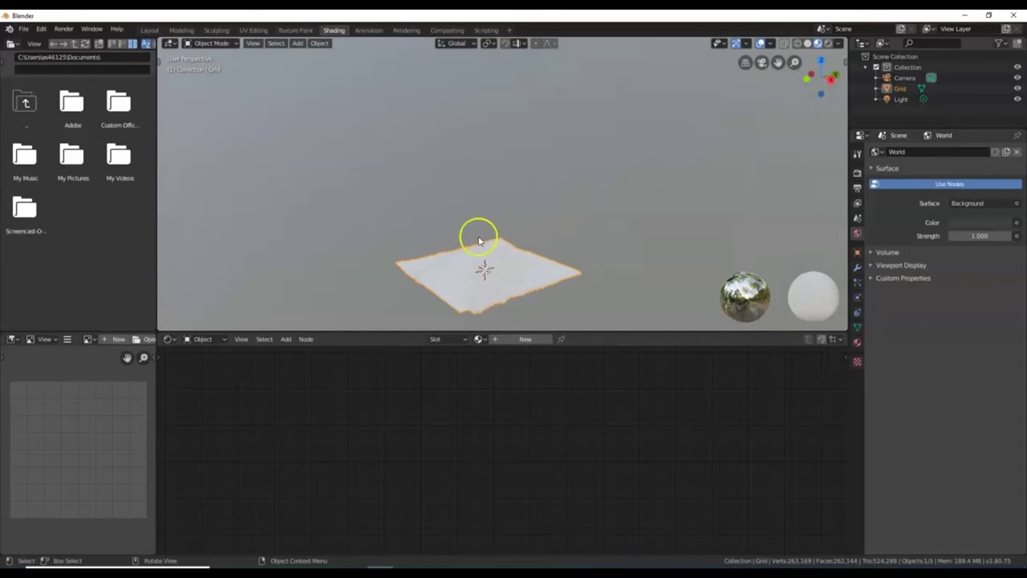
pyautogui.scroll(5, 479, 201)
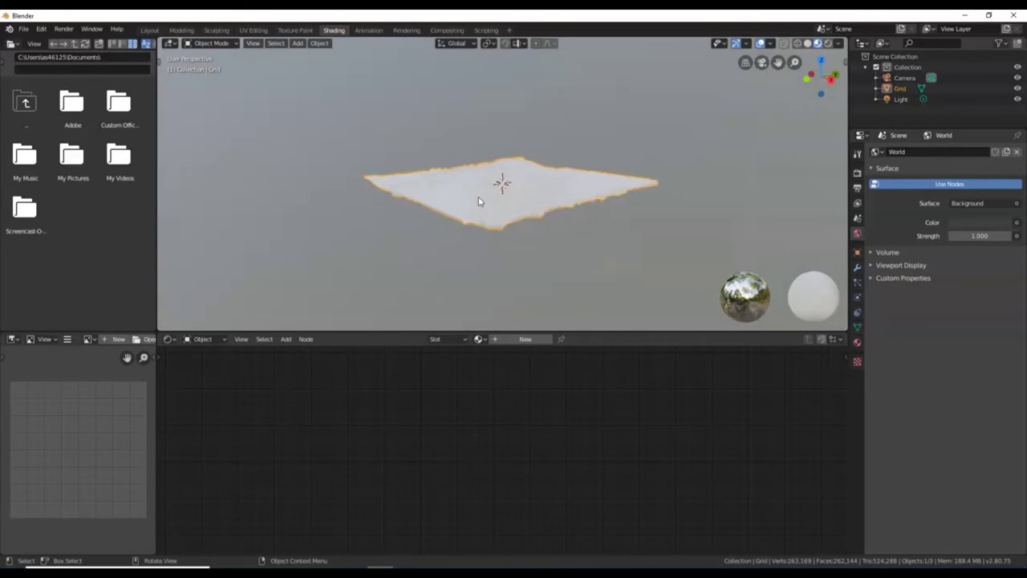
pyautogui.moveTo(511, 200)
pyautogui.mouseDown(button='middle')
pyautogui.moveTo(480, 221)
pyautogui.moveTo(429, 227)
pyautogui.moveTo(497, 214)
pyautogui.mouseUp(button='middle')
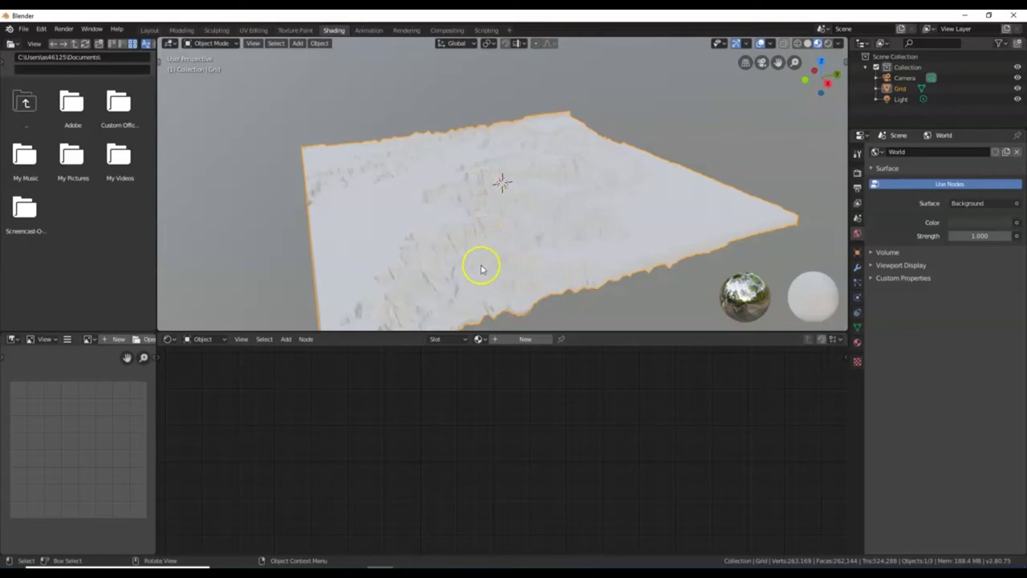
# - Switch to the web browser and search Google Images for "grand canyon"
pyautogui.click(360, 560)
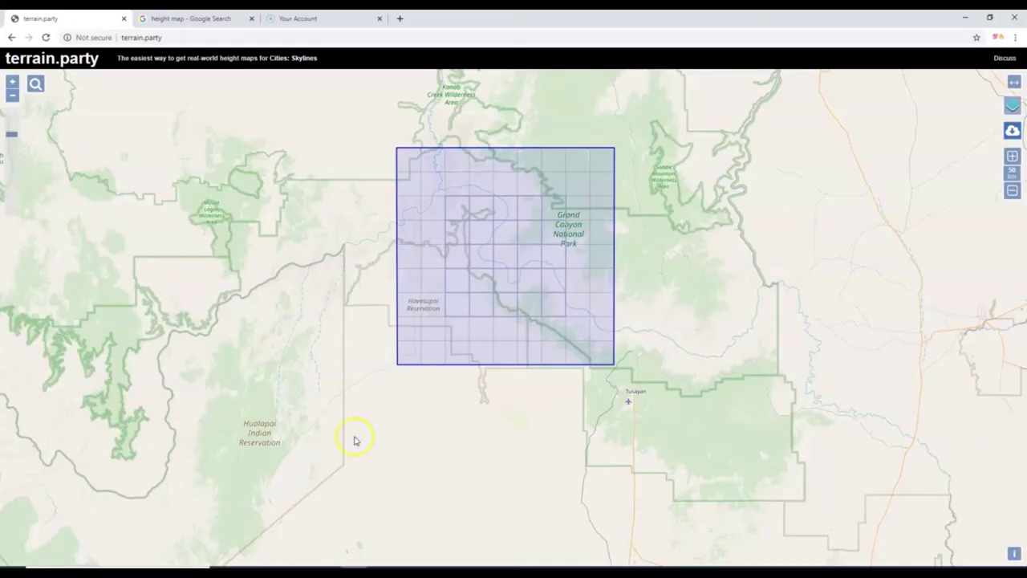
pyautogui.click(193, 19)
pyautogui.tripleClick(268, 70)
pyautogui.write('gran')
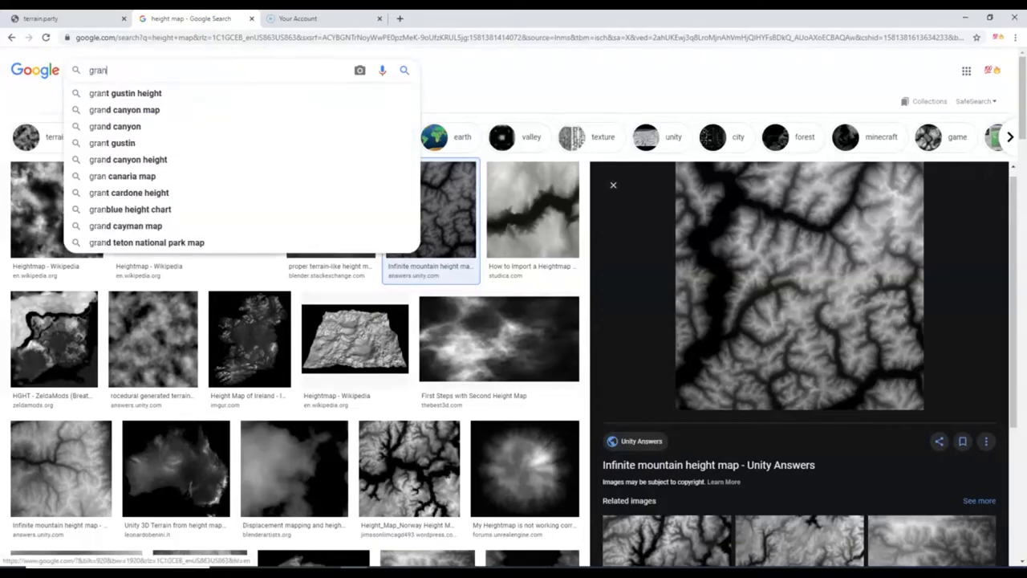
pyautogui.write('d')
pyautogui.press('Down')
pyautogui.press('Down')
pyautogui.press('Down')
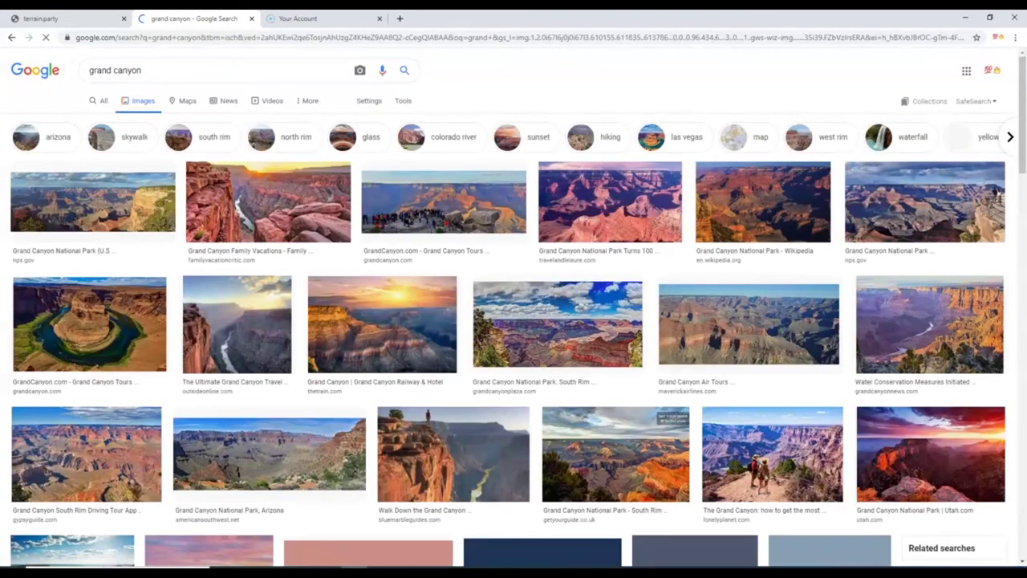
# - Preview several Grand Canyon photos, including the Wikipedia, Travel + Leisure and Air Tours images, as colour references for the rock layers
pyautogui.click(738, 206)
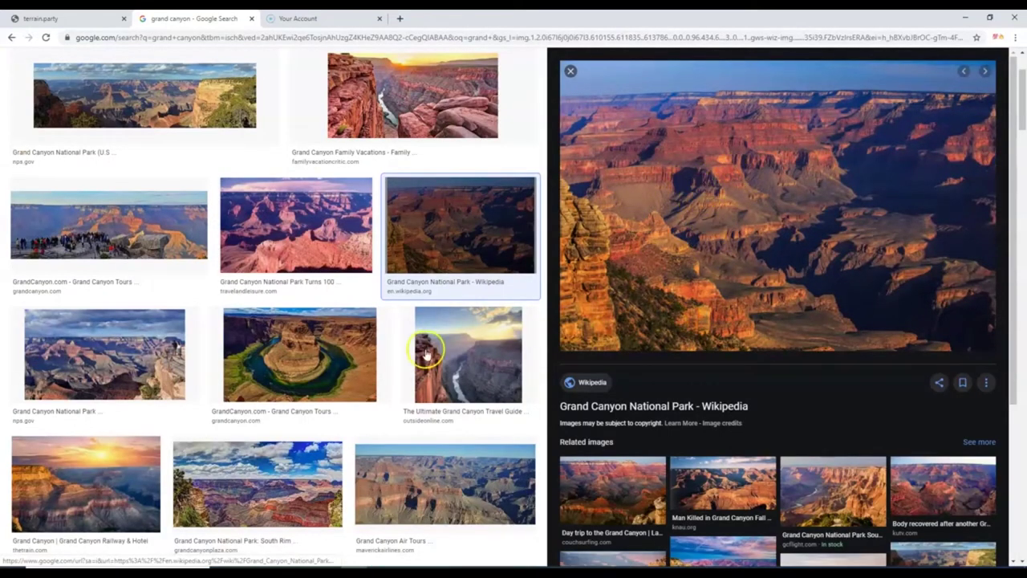
pyautogui.click(316, 359)
pyautogui.click(314, 236)
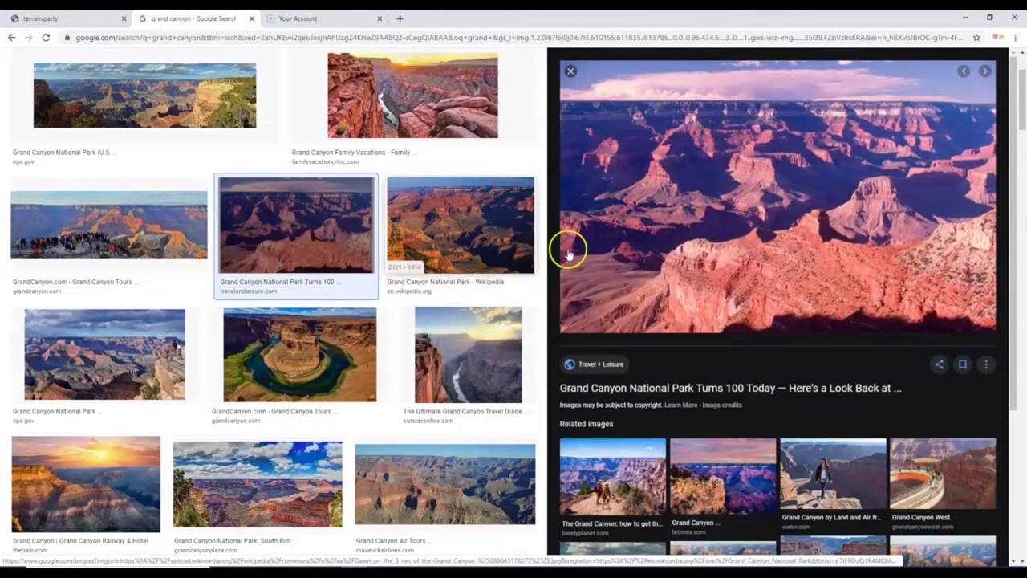
pyautogui.click(425, 477)
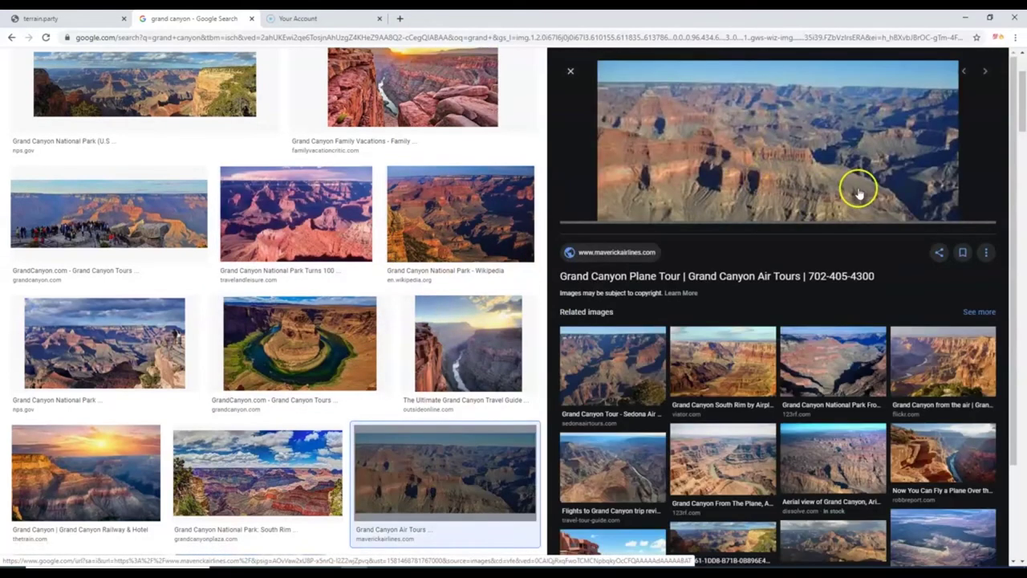
# - Return to Blender, create a new material on the terrain grid and delete its Principled BSDF node
pyautogui.hotkey('alt', 'Tab')
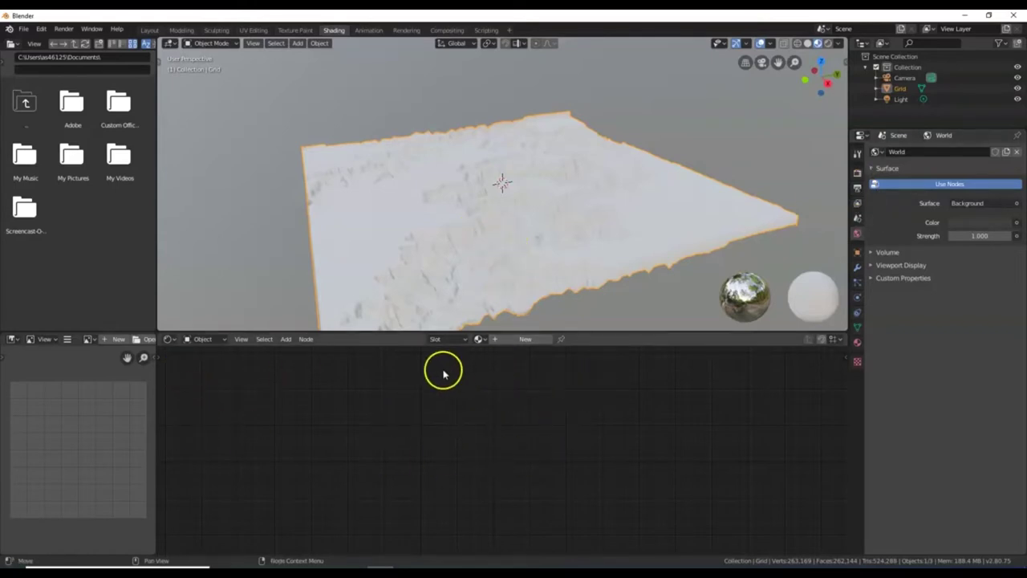
pyautogui.click(525, 340)
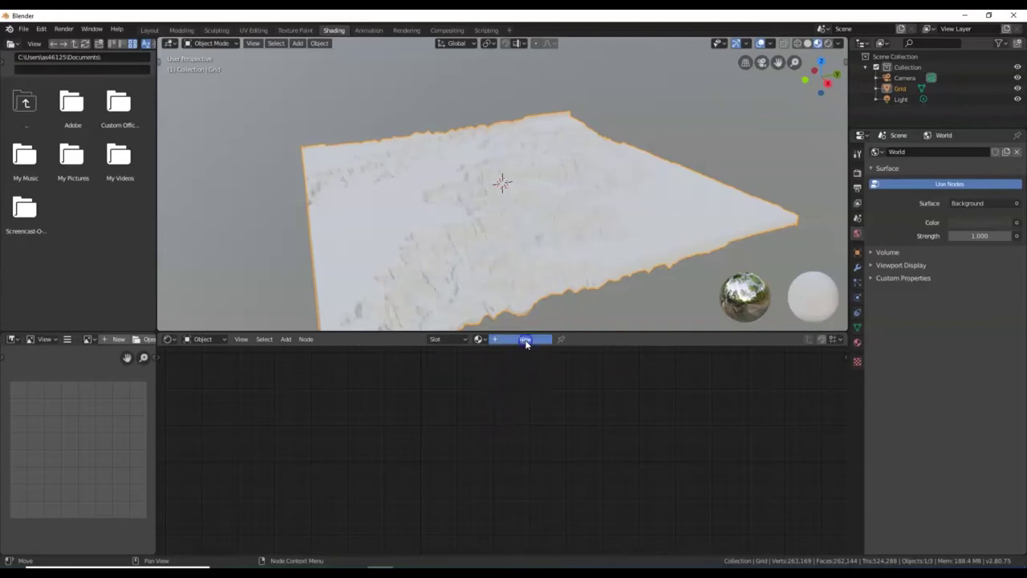
pyautogui.click(526, 437)
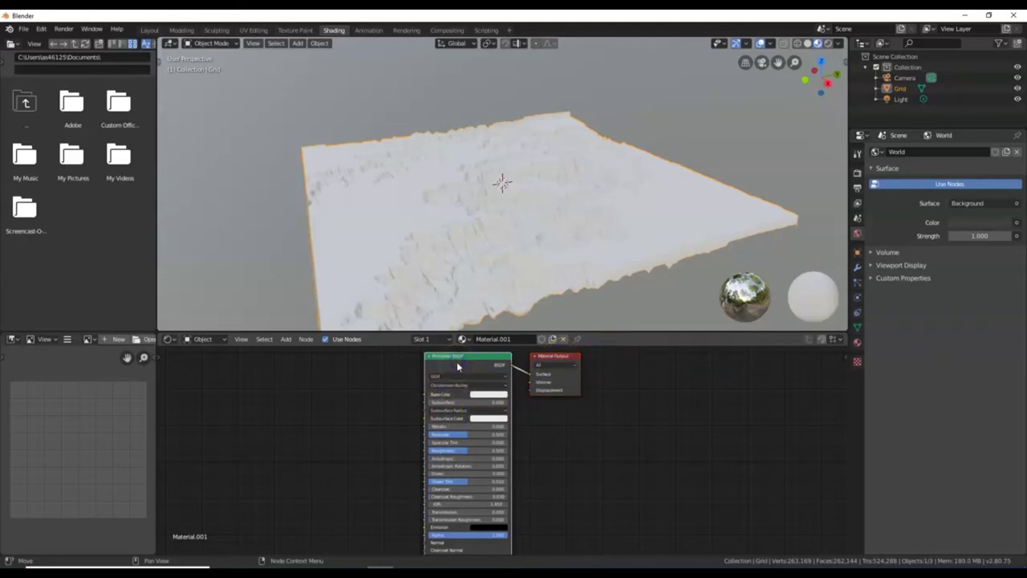
pyautogui.press('x')
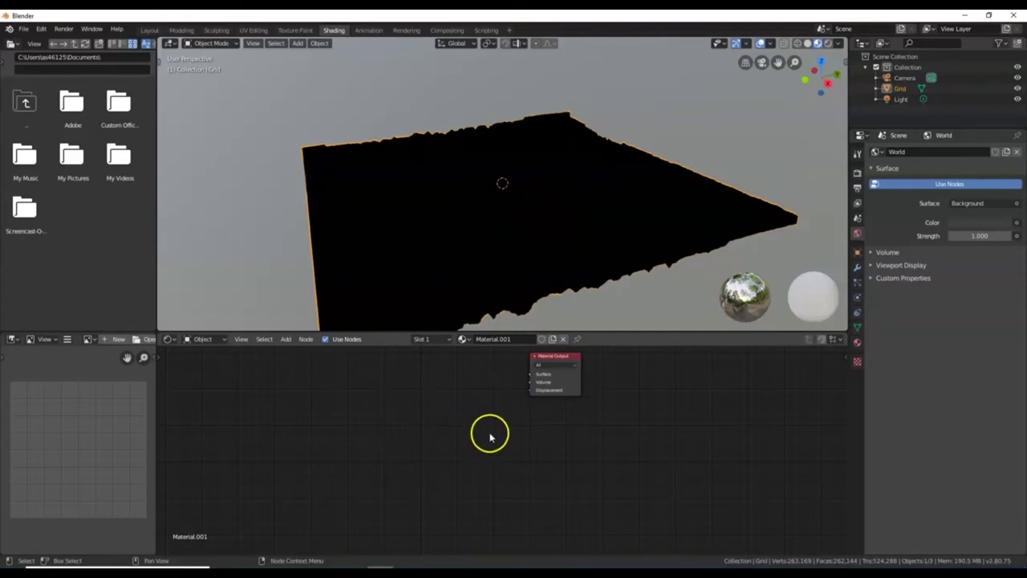
# - Add a Diffuse BSDF node and connect its BSDF output to the Material Output's Surface input
pyautogui.click(437, 421)
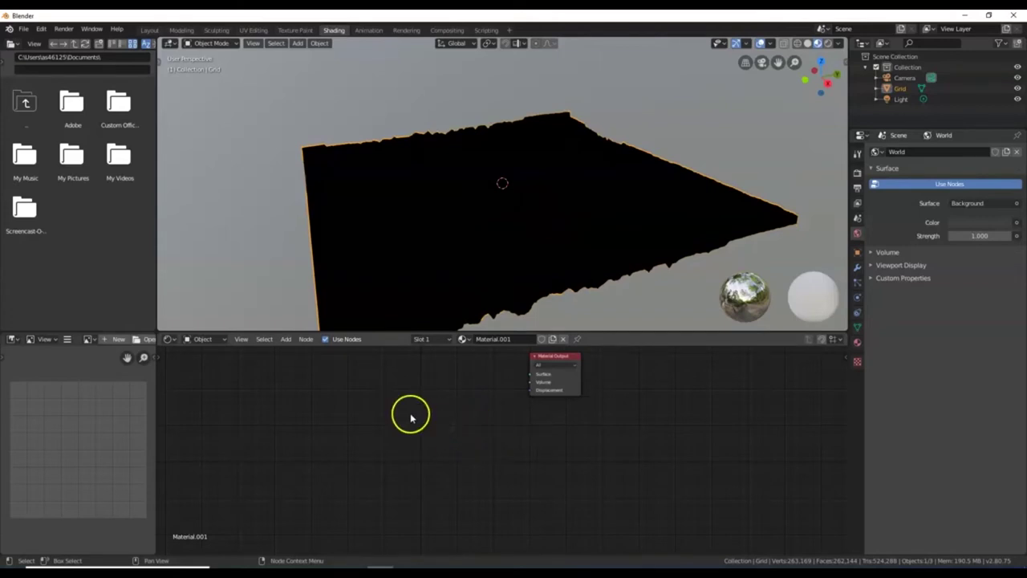
pyautogui.hotkey('shift', 'a')
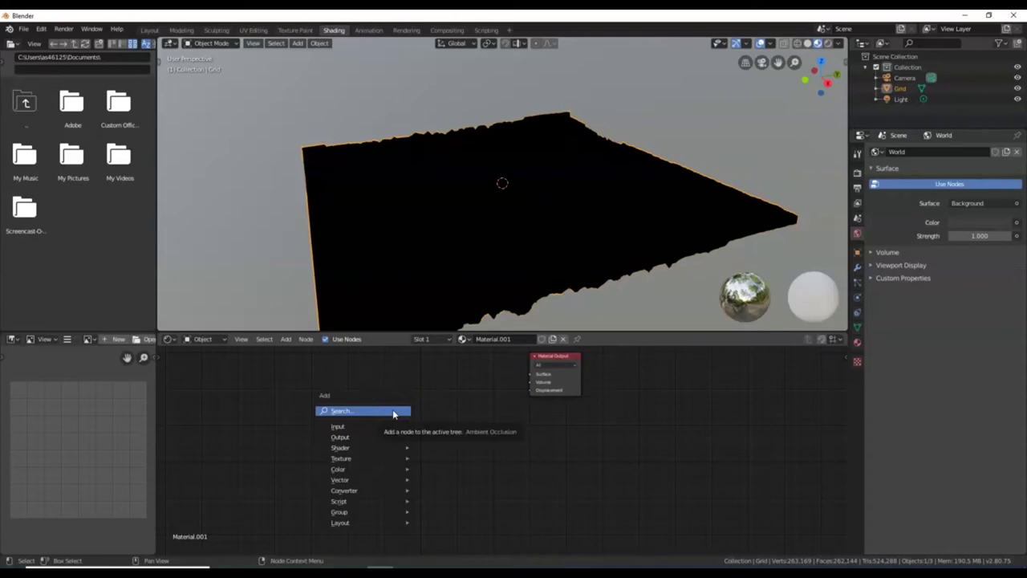
pyautogui.click(394, 412)
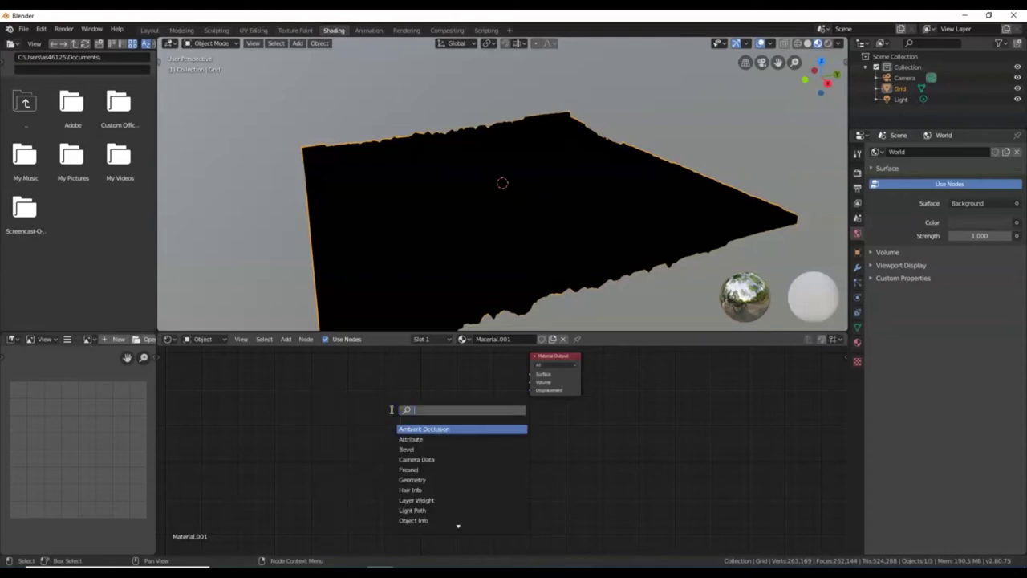
pyautogui.write('di')
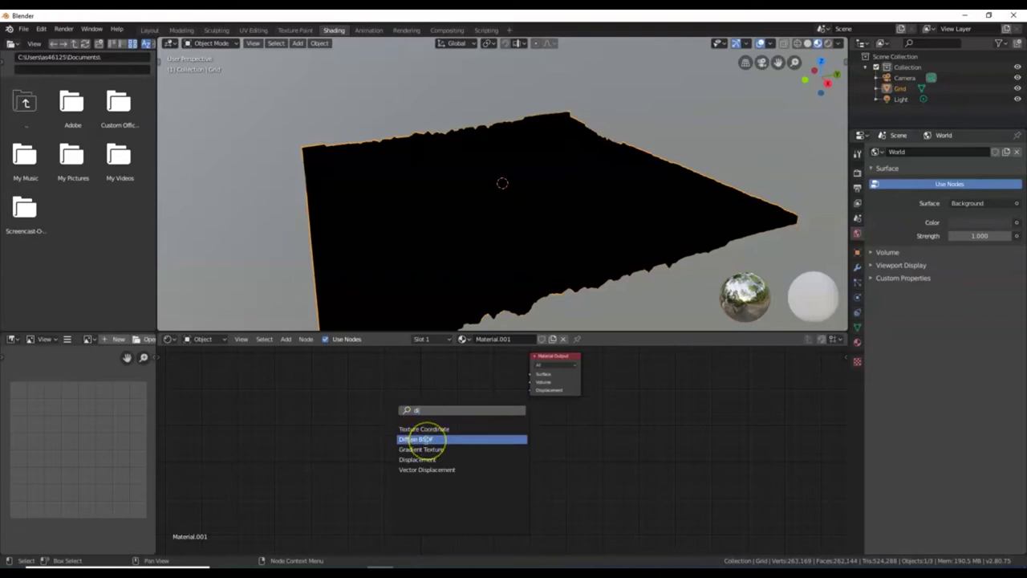
pyautogui.click(428, 439)
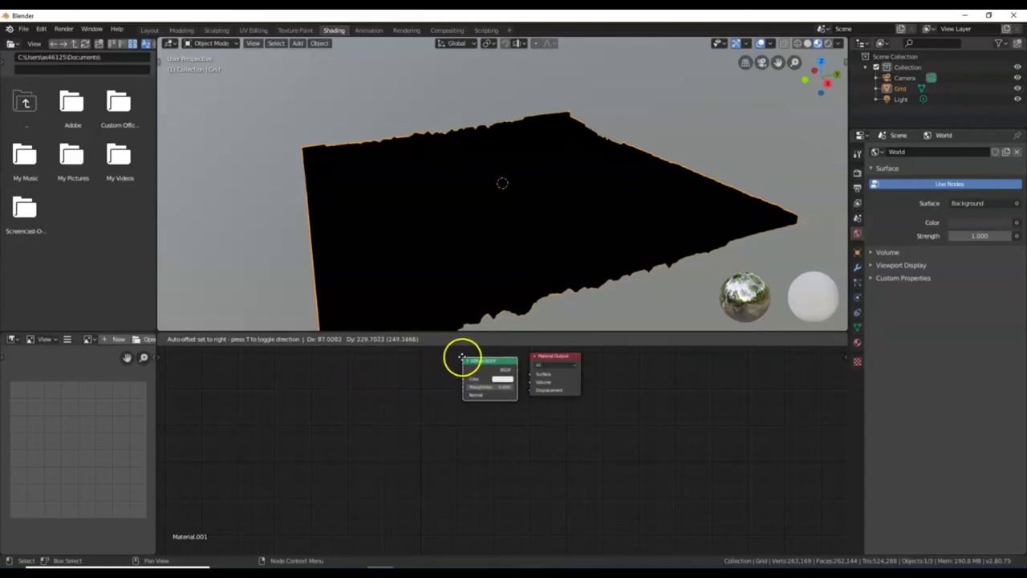
pyautogui.click(463, 357)
pyautogui.click(521, 374)
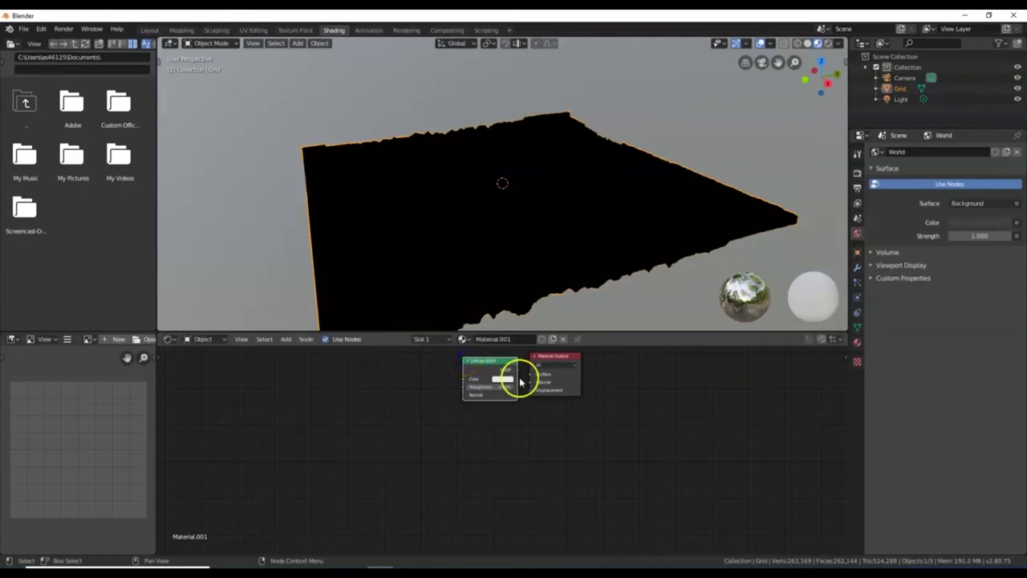
pyautogui.moveTo(521, 373); pyautogui.dragTo(532, 375)
pyautogui.click(506, 387)
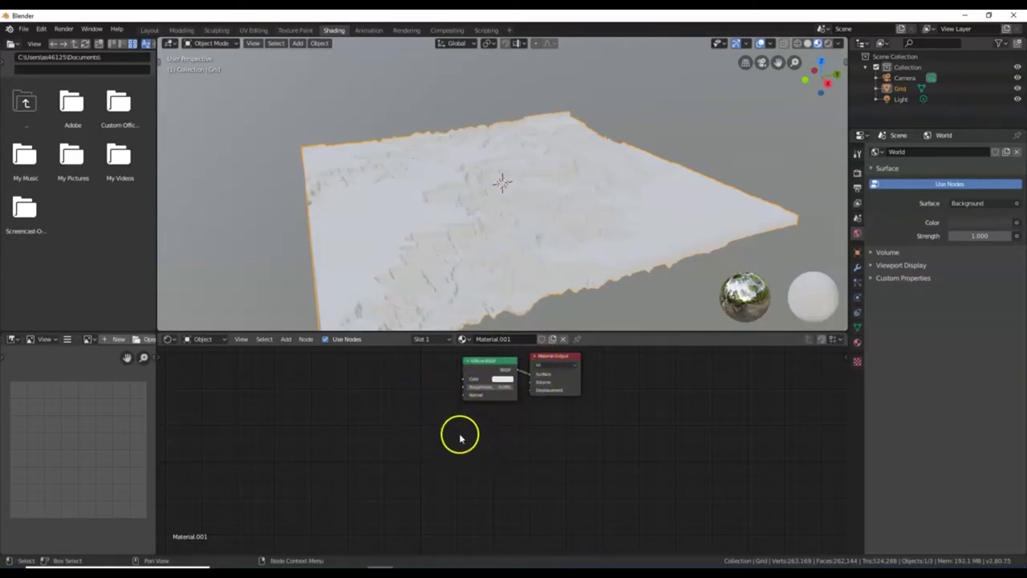
# - Add a ColorRamp node before the Diffuse BSDF and connect its Color output to the shader's Color input
pyautogui.moveTo(461, 423); pyautogui.dragTo(621, 450, button='middle')
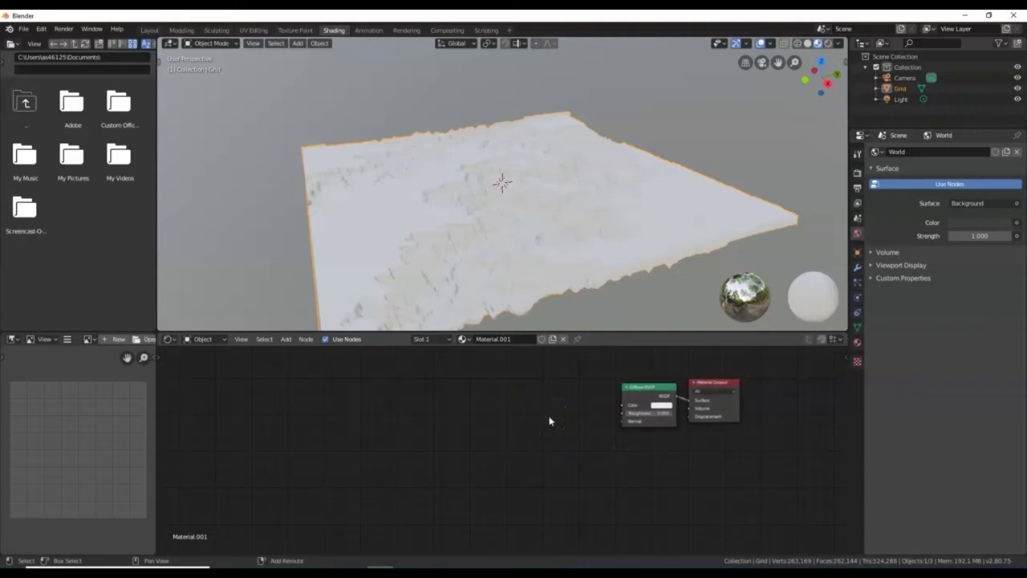
pyautogui.hotkey('shift', 'a')
pyautogui.click(545, 417)
pyautogui.write('colo')
pyautogui.click(574, 433)
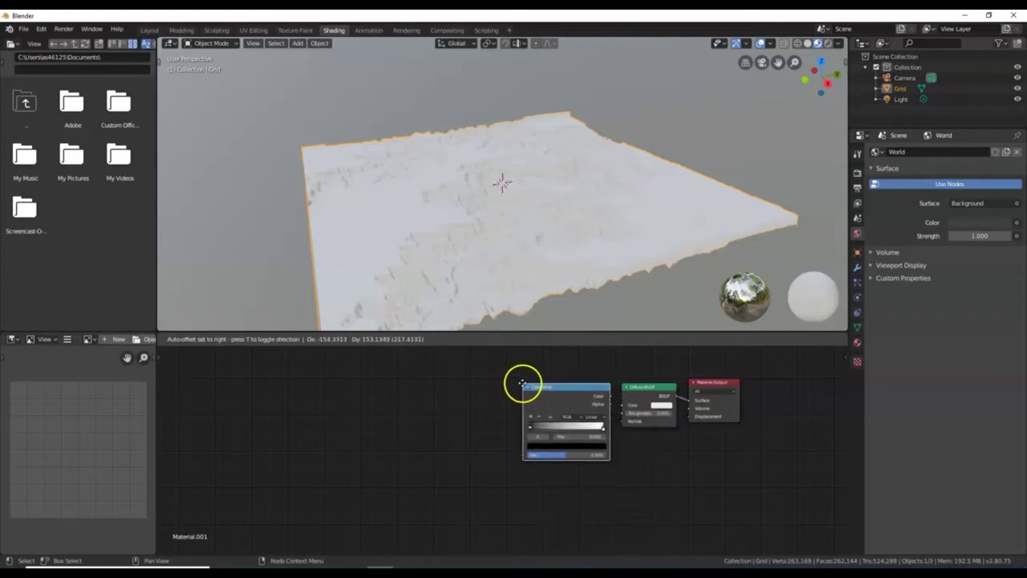
pyautogui.click(512, 385)
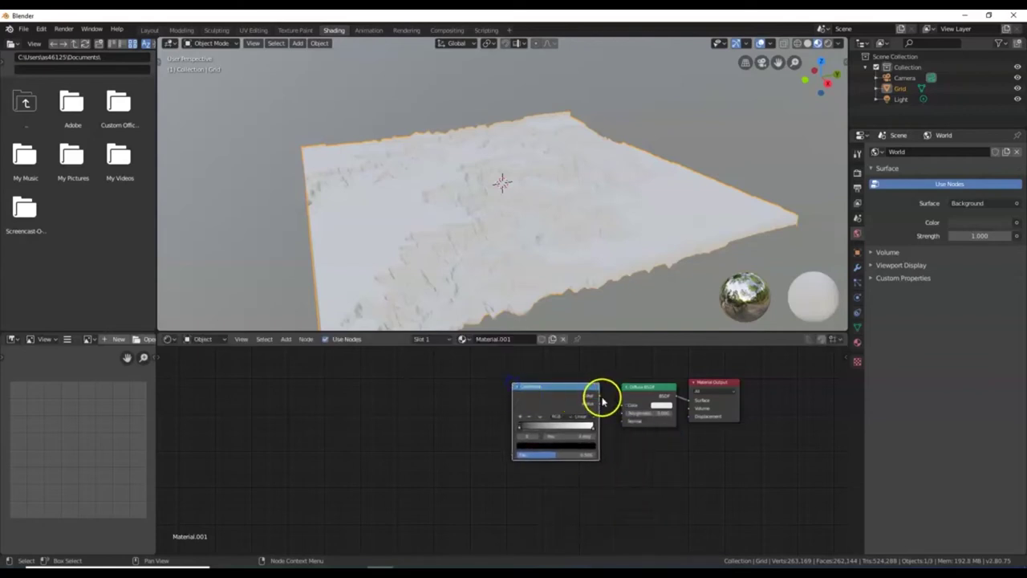
pyautogui.moveTo(599, 397); pyautogui.dragTo(625, 407)
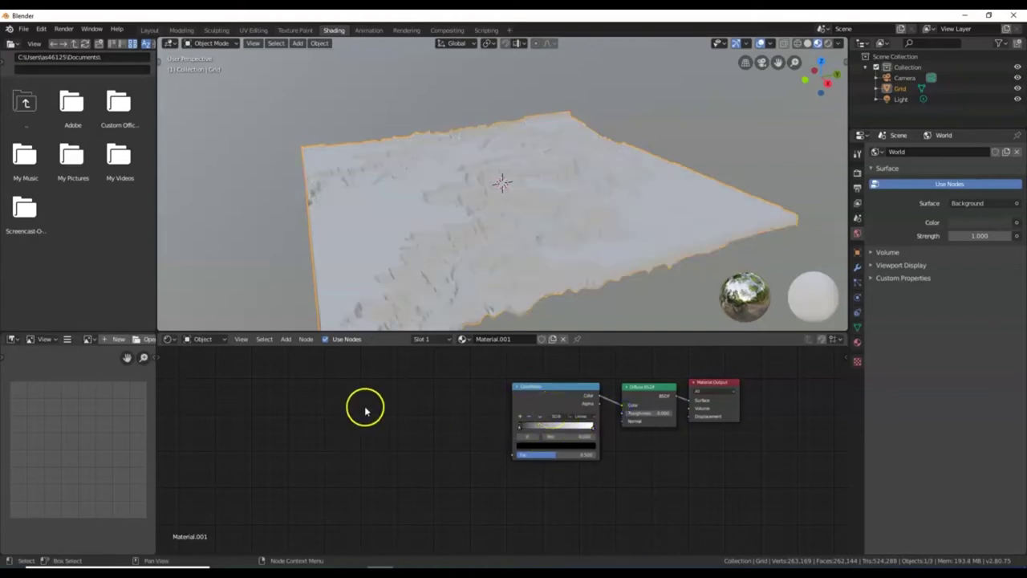
# - Add a Separate XYZ node and connect its Z output to the ColorRamp's Fac input
pyautogui.hotkey('shift', 'a')
pyautogui.click(365, 407)
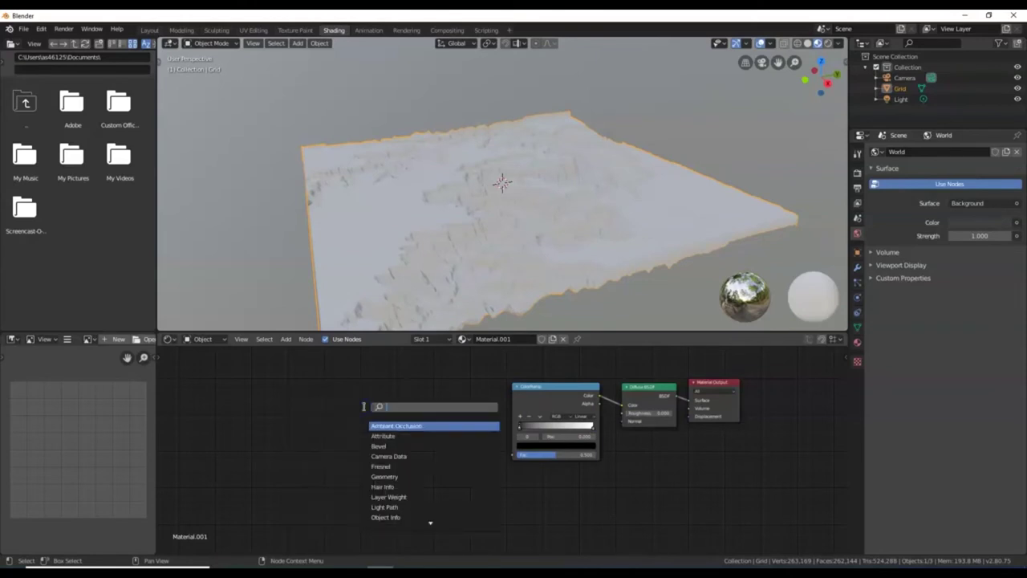
pyautogui.write('sep')
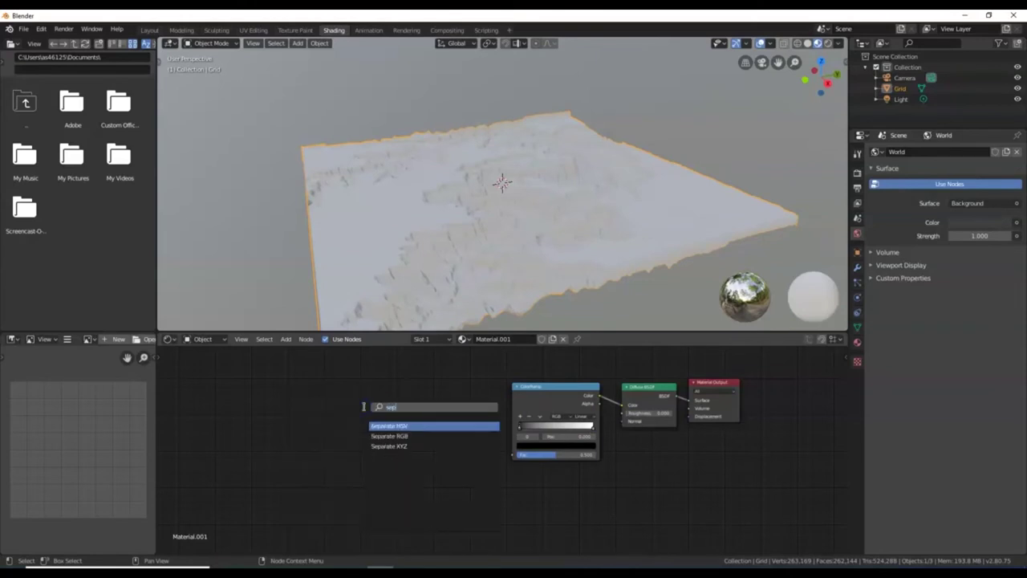
pyautogui.click(392, 446)
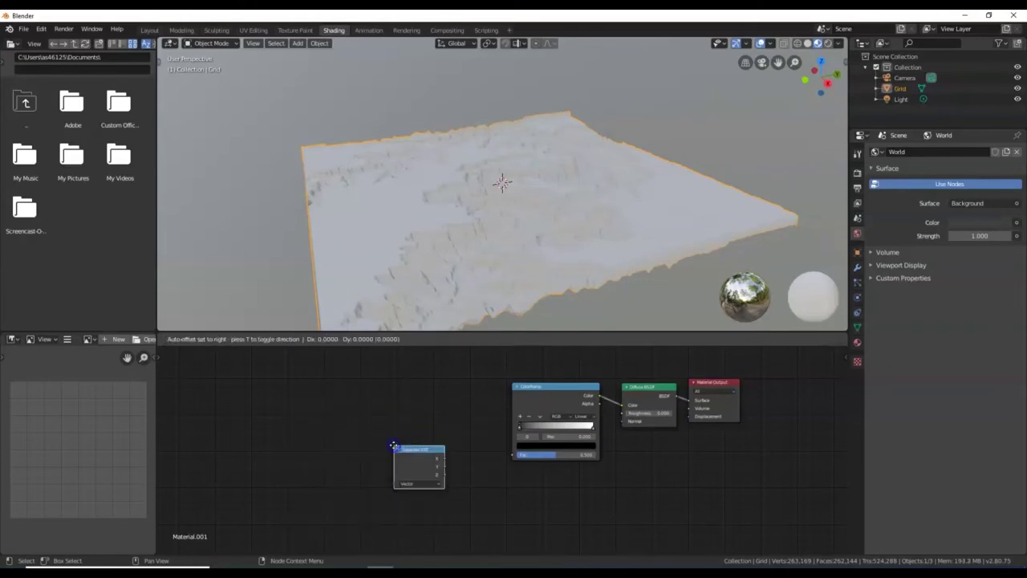
pyautogui.click(426, 380)
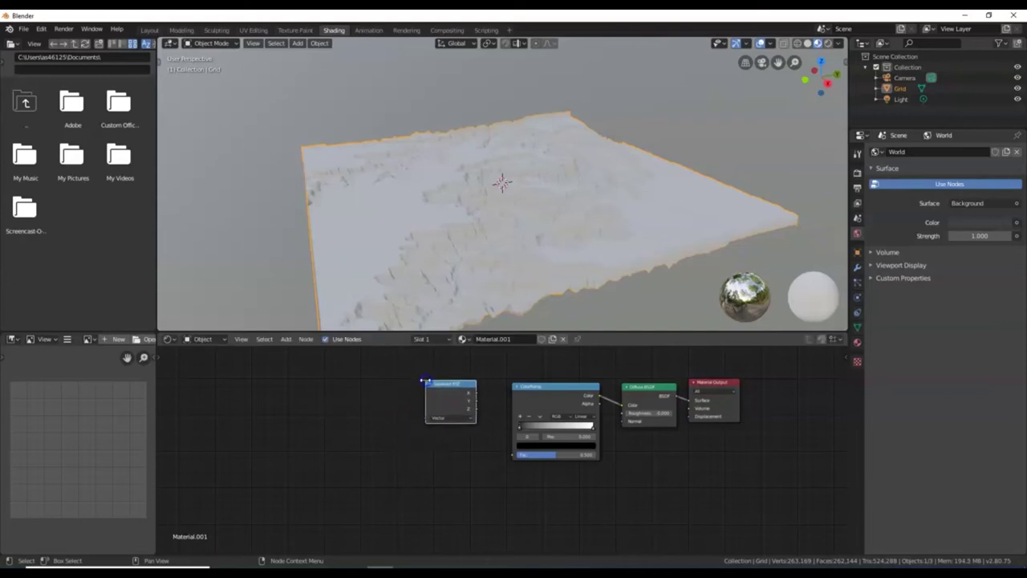
pyautogui.moveTo(476, 409); pyautogui.dragTo(514, 456)
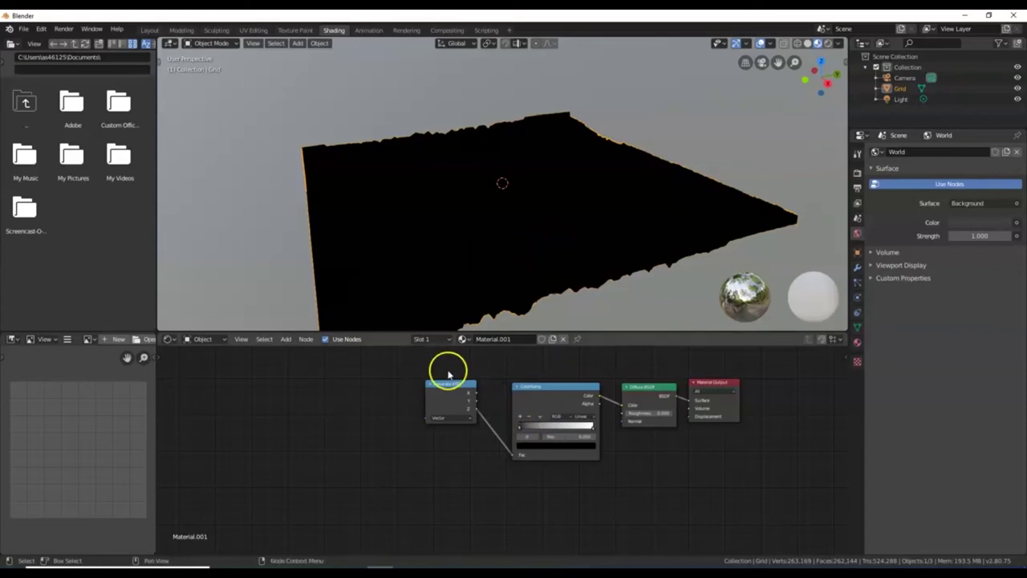
# - Add a Mapping node and connect its Vector output to the Separate XYZ node's Vector input
pyautogui.hotkey('shift', 'a')
pyautogui.click(348, 382)
pyautogui.write('ma')
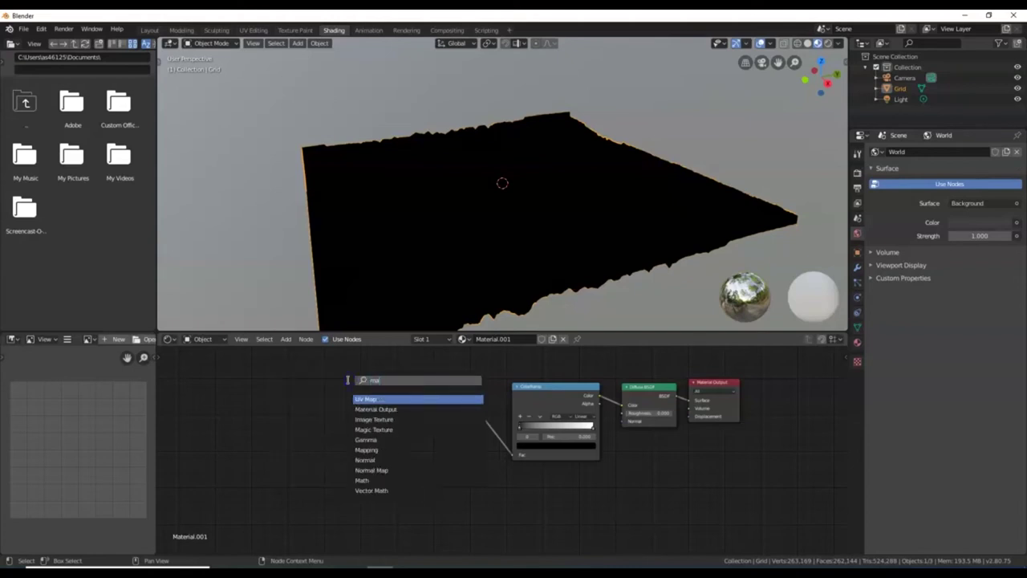
pyautogui.click(378, 449)
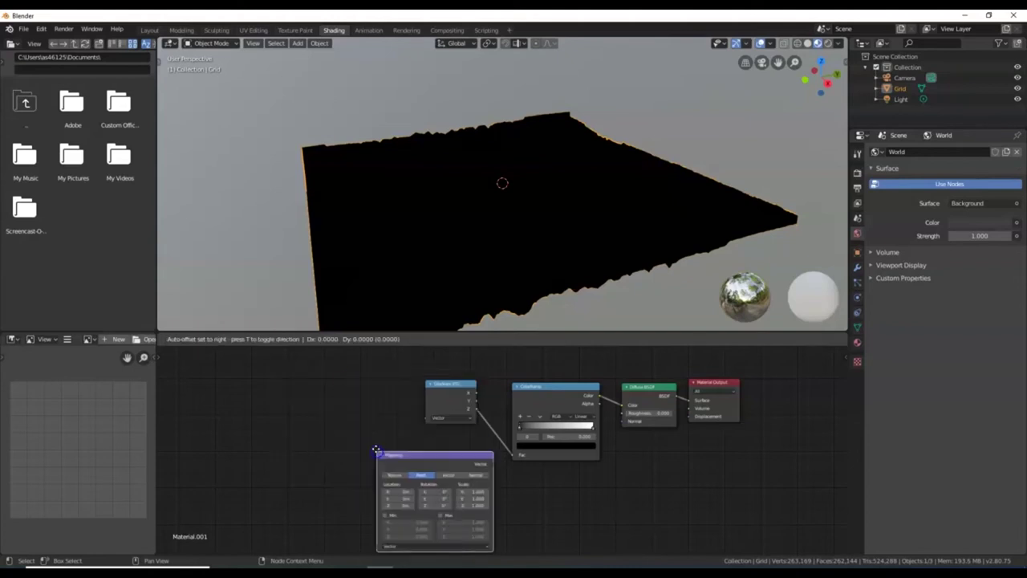
pyautogui.click(282, 363)
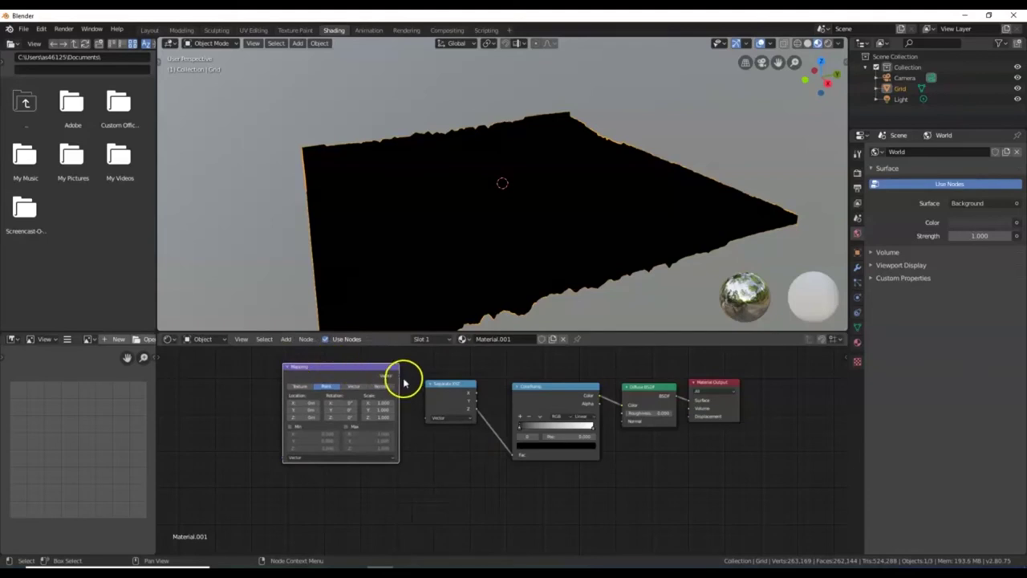
pyautogui.moveTo(400, 377); pyautogui.dragTo(427, 419)
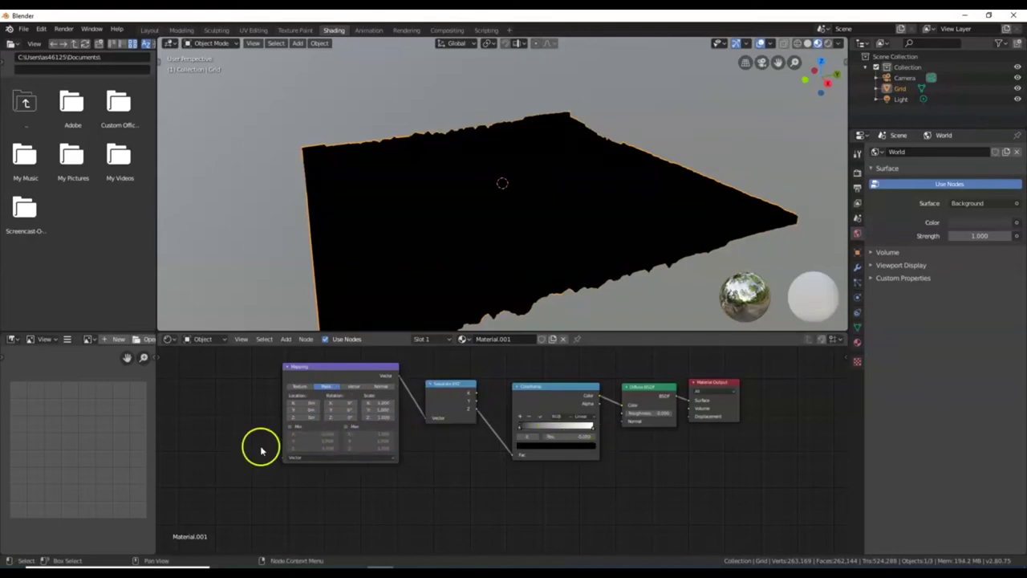
# - Add a Texture Coordinate node beside the Mapping node and connect its Generated output to the Mapping node's Vector input
pyautogui.hotkey('shift', 'a')
pyautogui.click(207, 400)
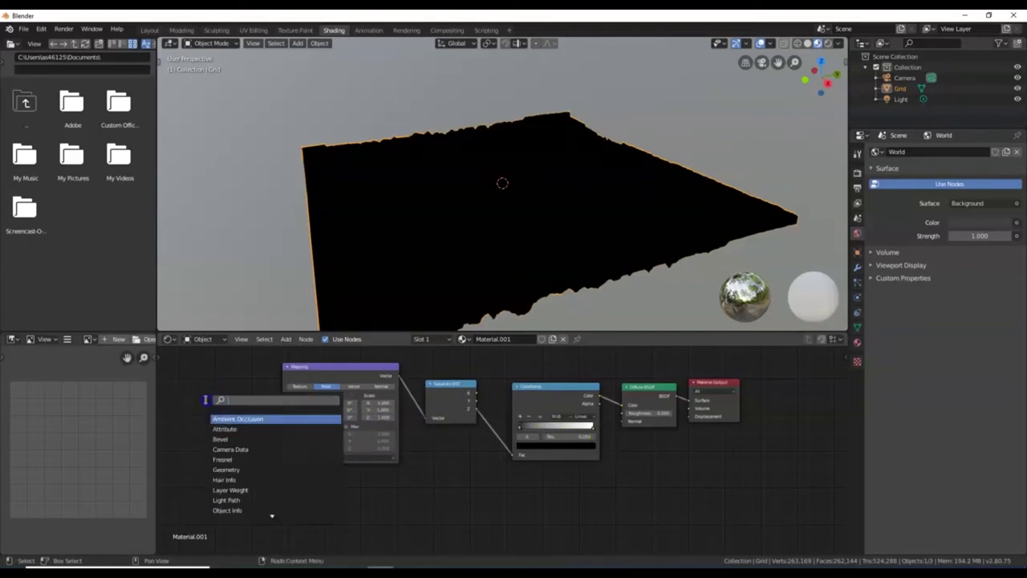
pyautogui.write('text')
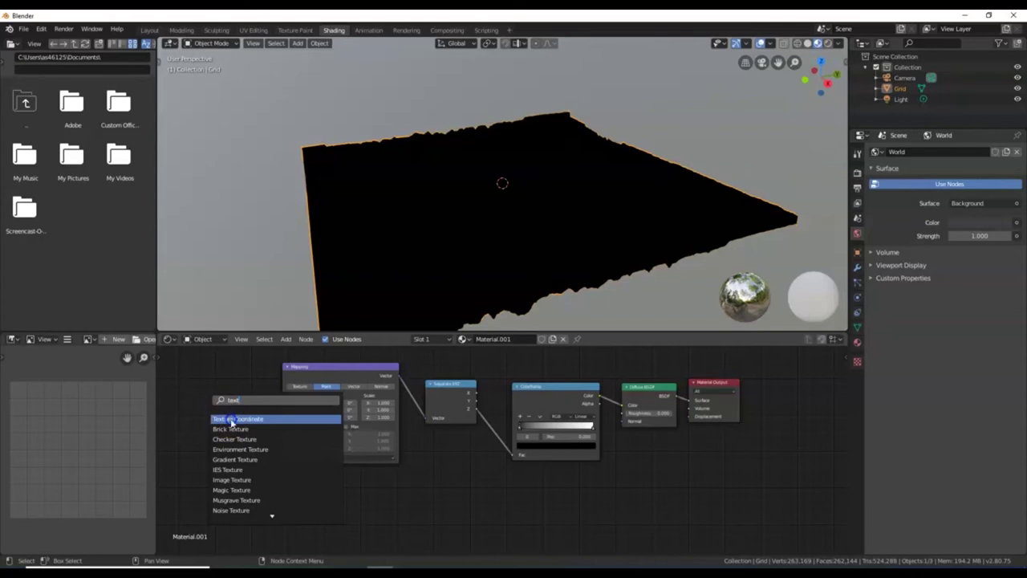
pyautogui.click(225, 411)
pyautogui.click(185, 385)
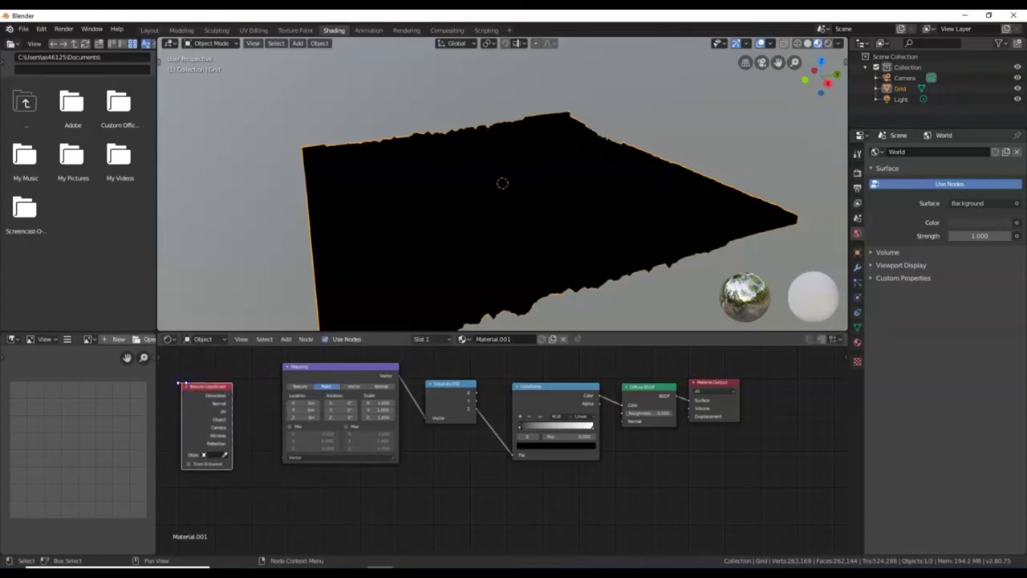
pyautogui.moveTo(231, 395); pyautogui.dragTo(241, 407)
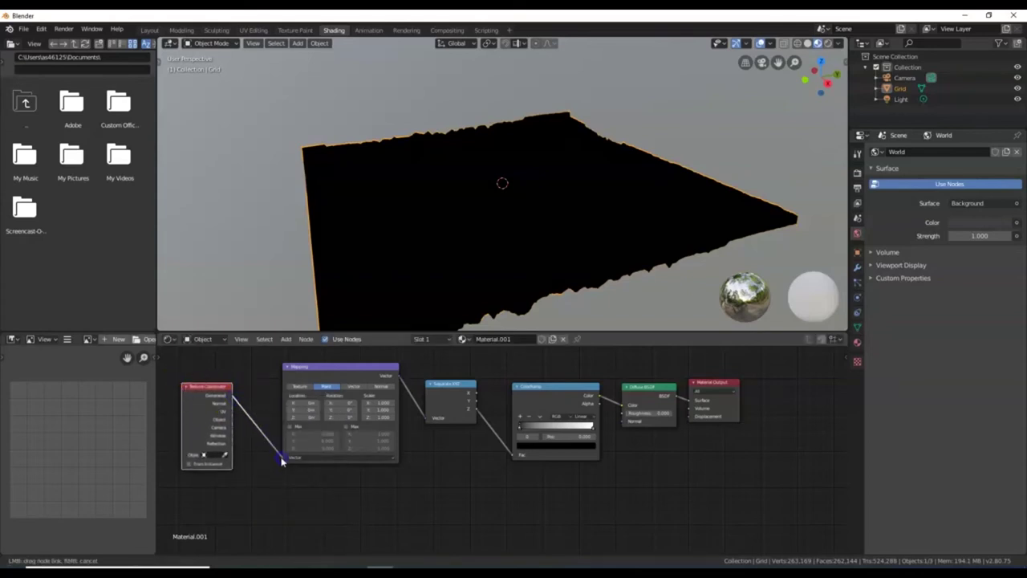
pyautogui.moveTo(282, 461); pyautogui.dragTo(286, 459)
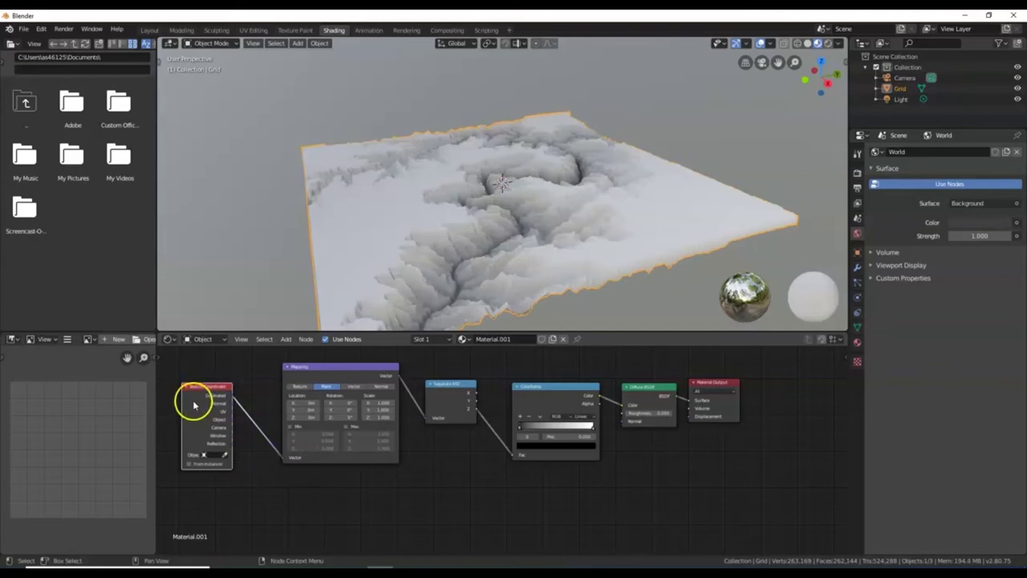
pyautogui.moveTo(209, 389); pyautogui.dragTo(239, 393)
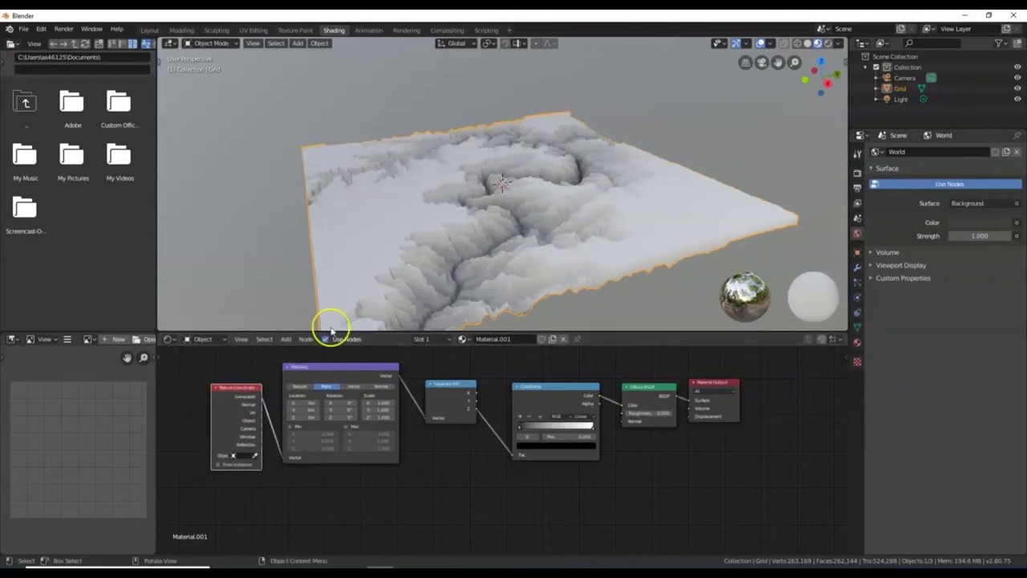
# - Set the ColorRamp's first stop at position 0.000 to a deep blue for the canyon bottom
pyautogui.moveTo(530, 193); pyautogui.dragTo(545, 210, button='middle')
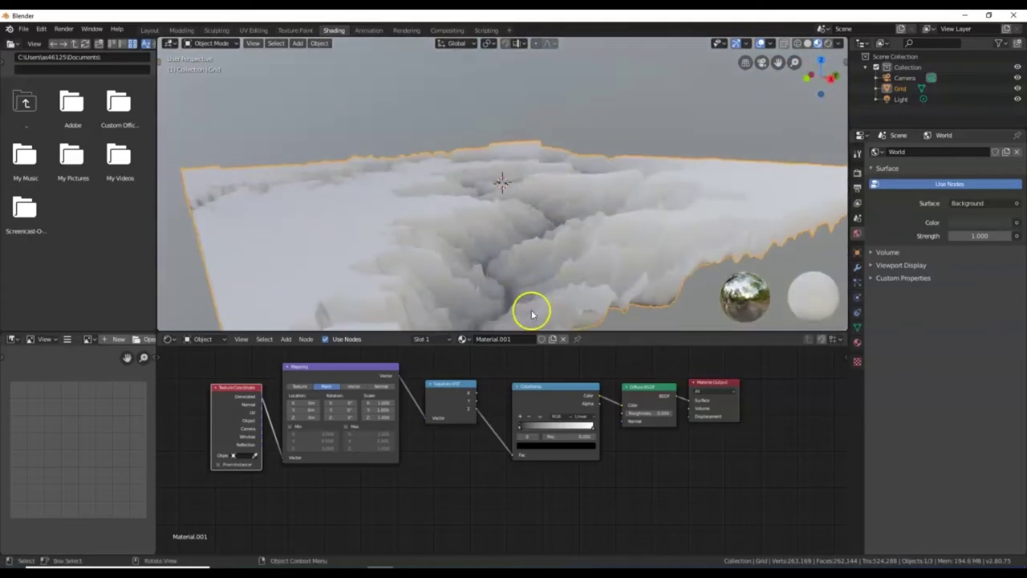
pyautogui.moveTo(546, 385); pyautogui.dragTo(539, 375)
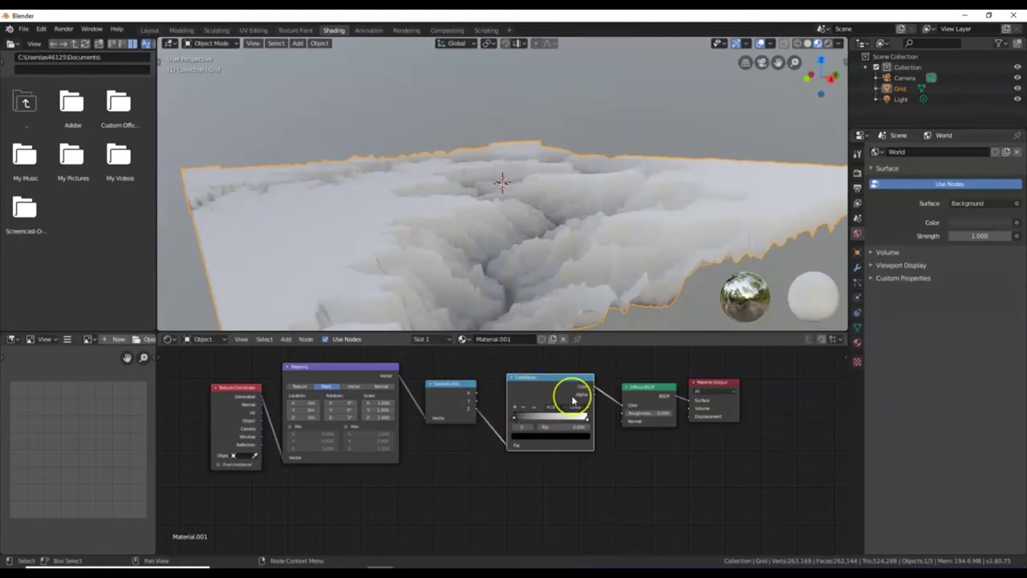
pyautogui.scroll(5, 572, 399)
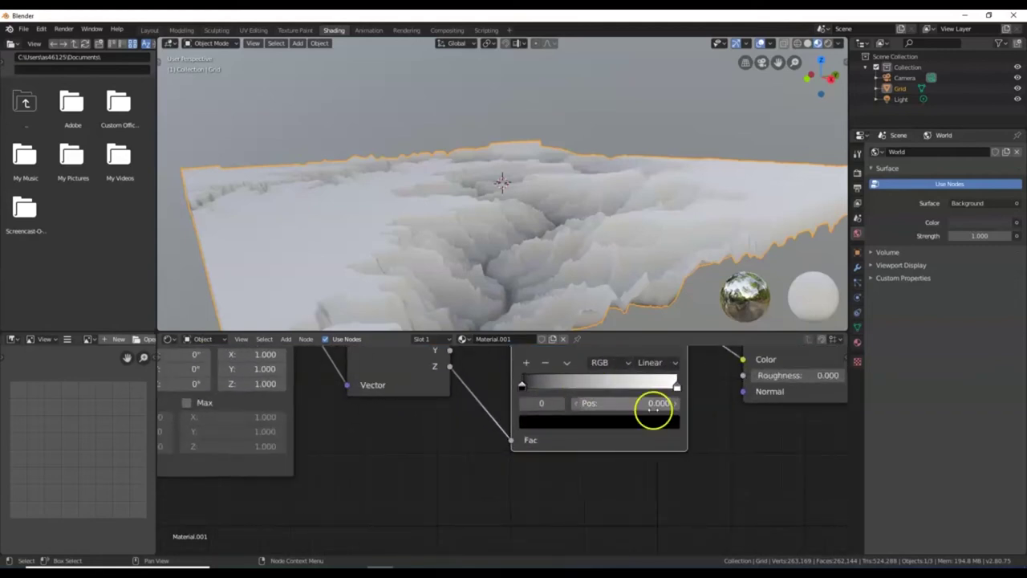
pyautogui.scroll(-4, 676, 428)
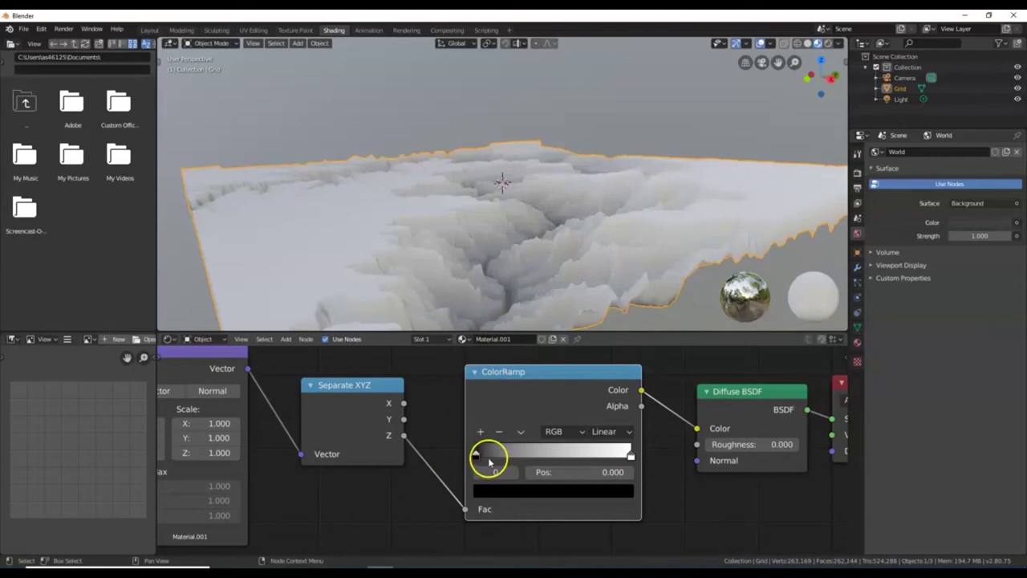
pyautogui.click(476, 455)
pyautogui.click(630, 457)
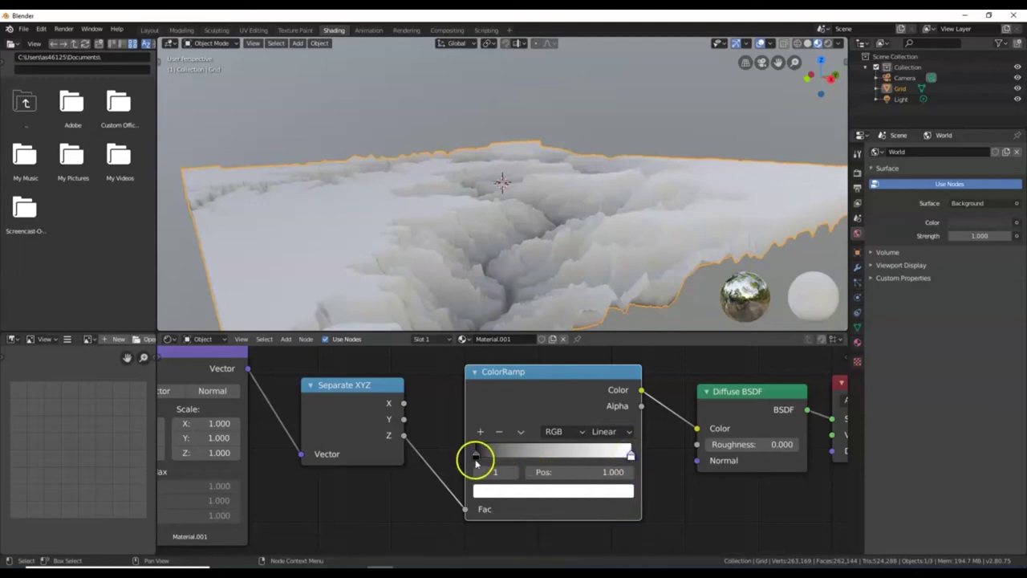
pyautogui.click(476, 455)
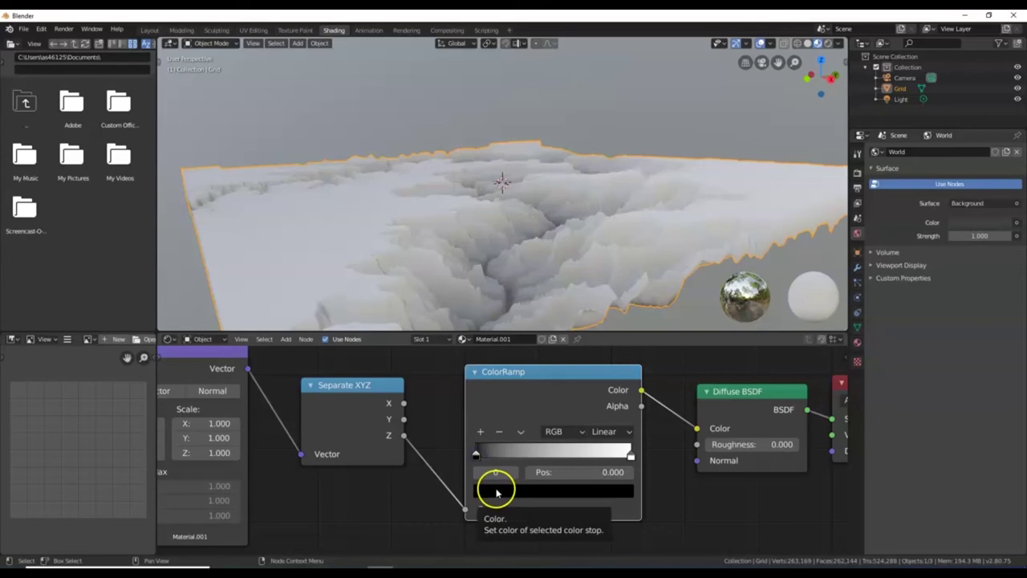
pyautogui.click(497, 492)
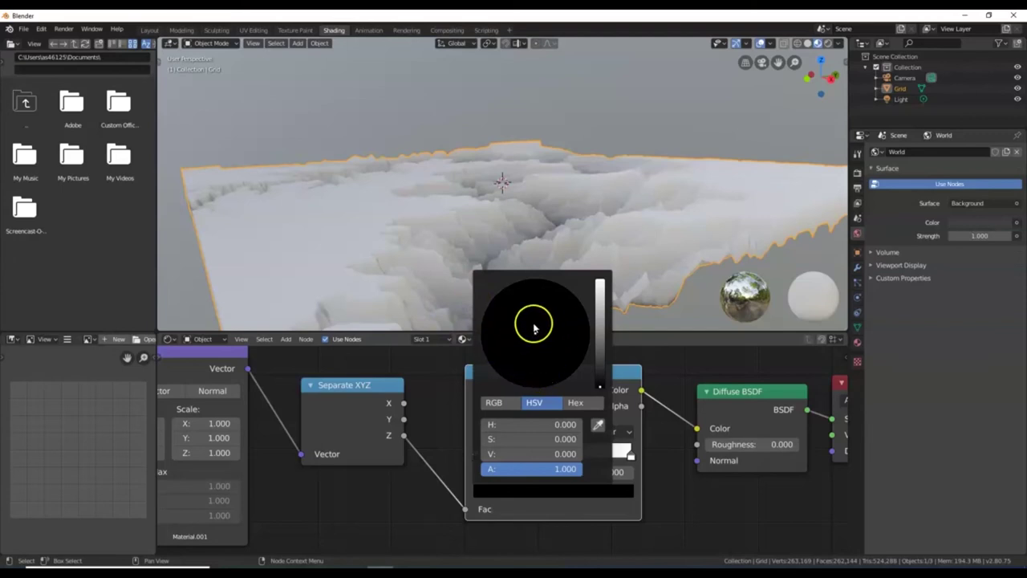
pyautogui.moveTo(600, 385); pyautogui.dragTo(599, 345)
pyautogui.moveTo(610, 323); pyautogui.dragTo(639, 329)
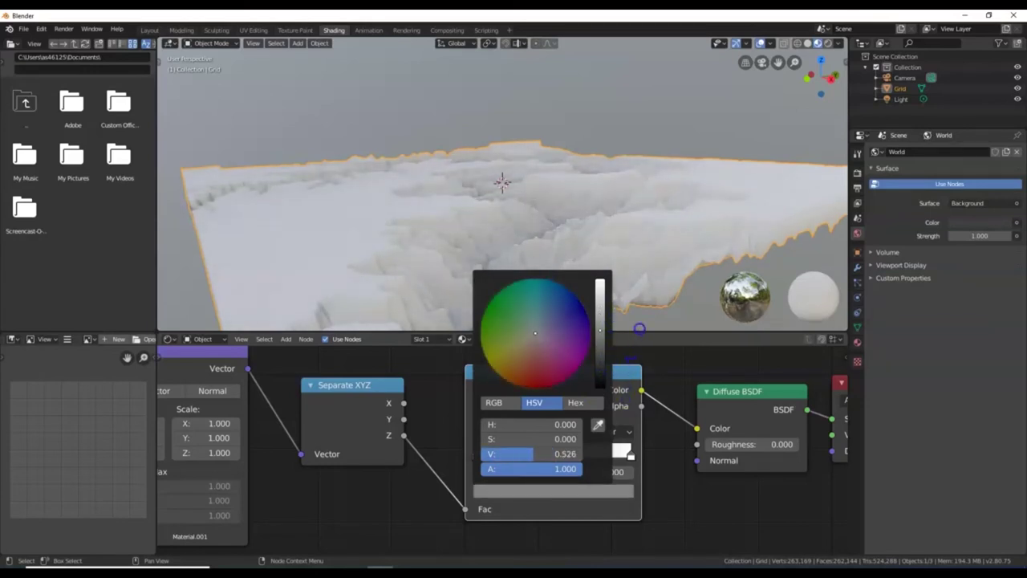
pyautogui.moveTo(540, 329); pyautogui.dragTo(565, 302)
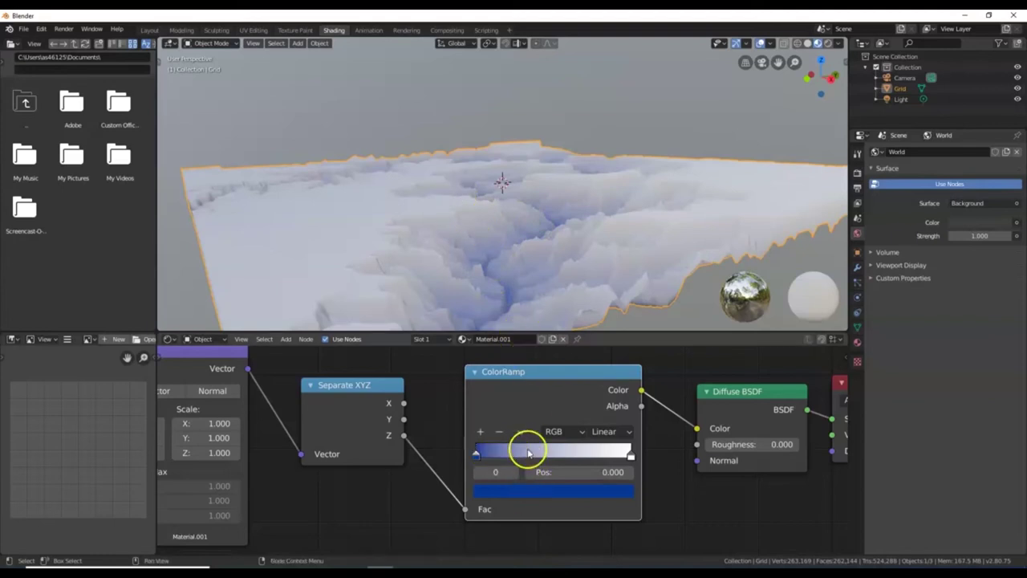
pyautogui.moveTo(478, 455)
pyautogui.mouseDown()
pyautogui.moveTo(546, 456)
pyautogui.moveTo(475, 460)
pyautogui.mouseUp()
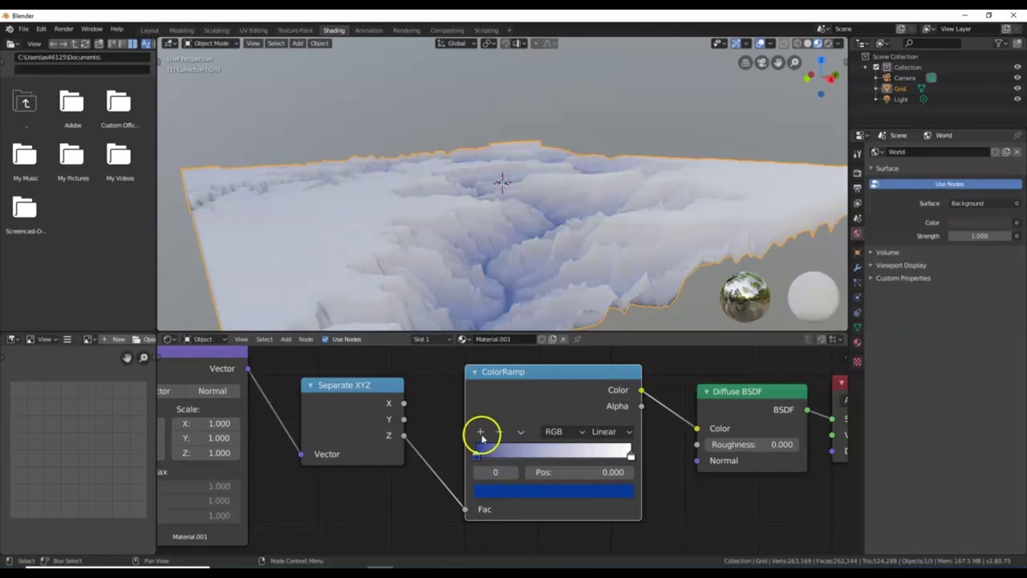
# - Add a ColorRamp stop, place it close to the blue one at about 0.07, and color it dark reddish brown
pyautogui.click(482, 433)
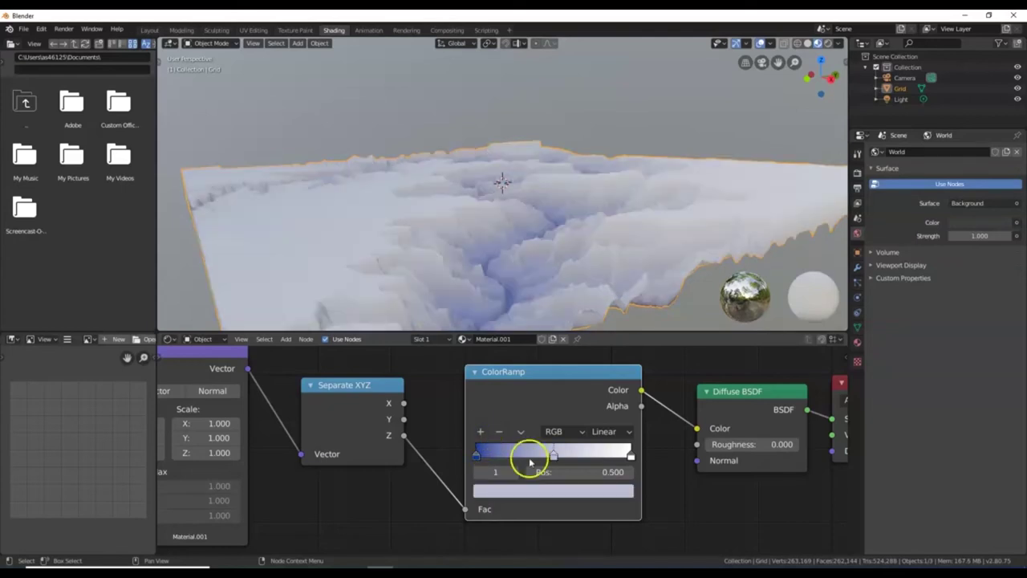
pyautogui.moveTo(550, 459); pyautogui.dragTo(485, 460)
pyautogui.click(488, 489)
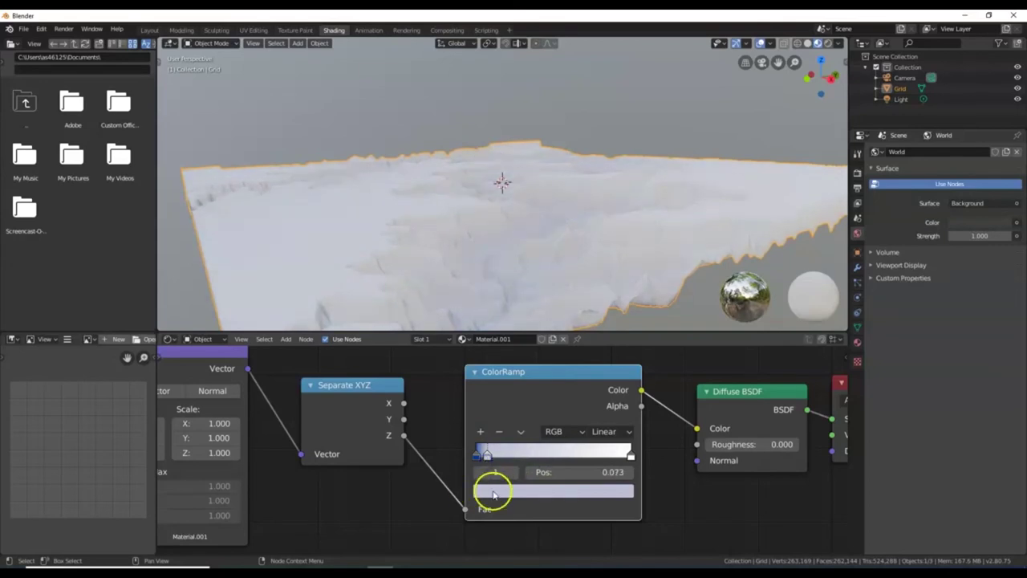
pyautogui.click(501, 492)
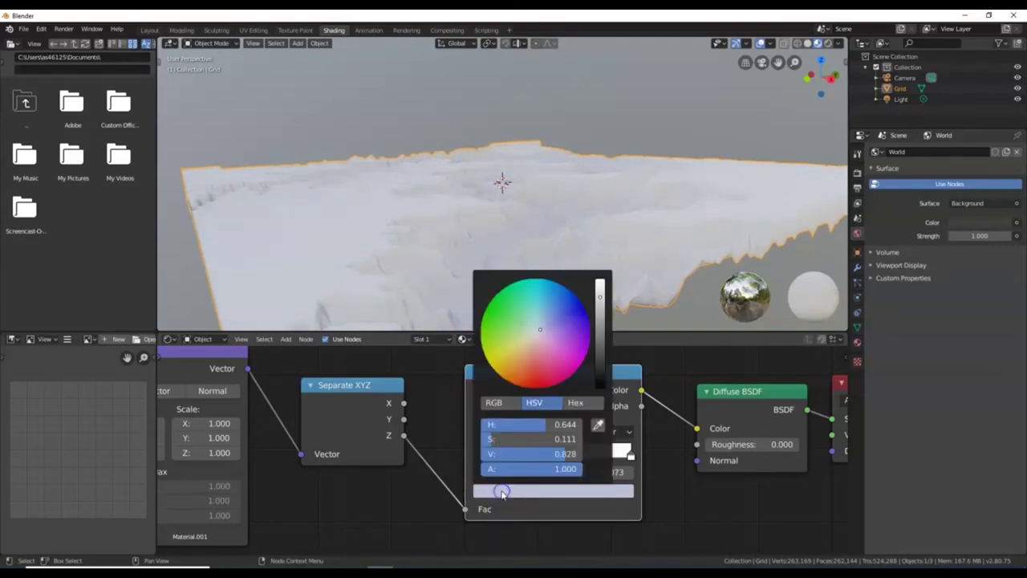
pyautogui.moveTo(535, 393)
pyautogui.mouseDown()
pyautogui.moveTo(524, 359)
pyautogui.moveTo(508, 373)
pyautogui.mouseUp()
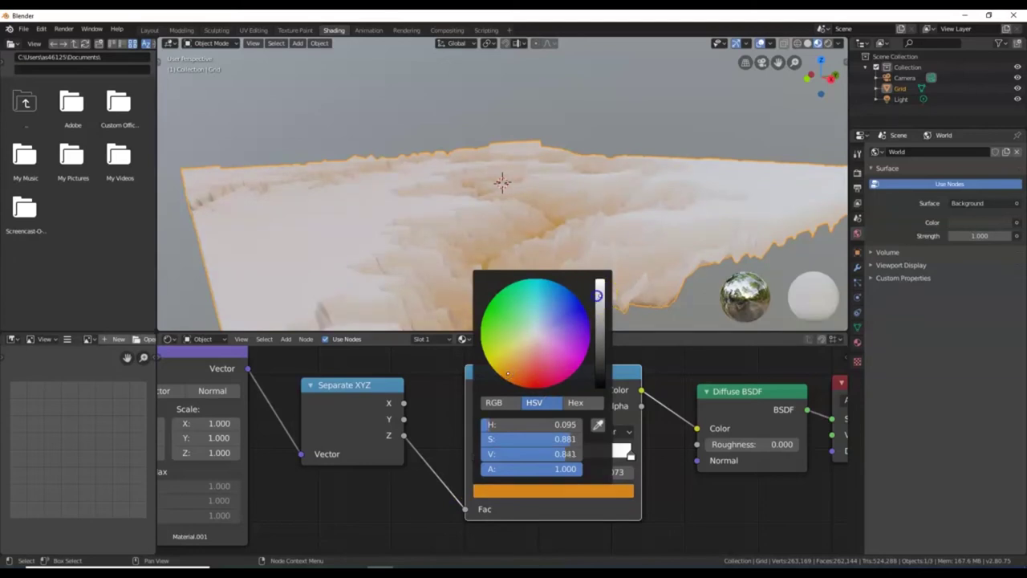
pyautogui.moveTo(598, 296); pyautogui.dragTo(610, 355)
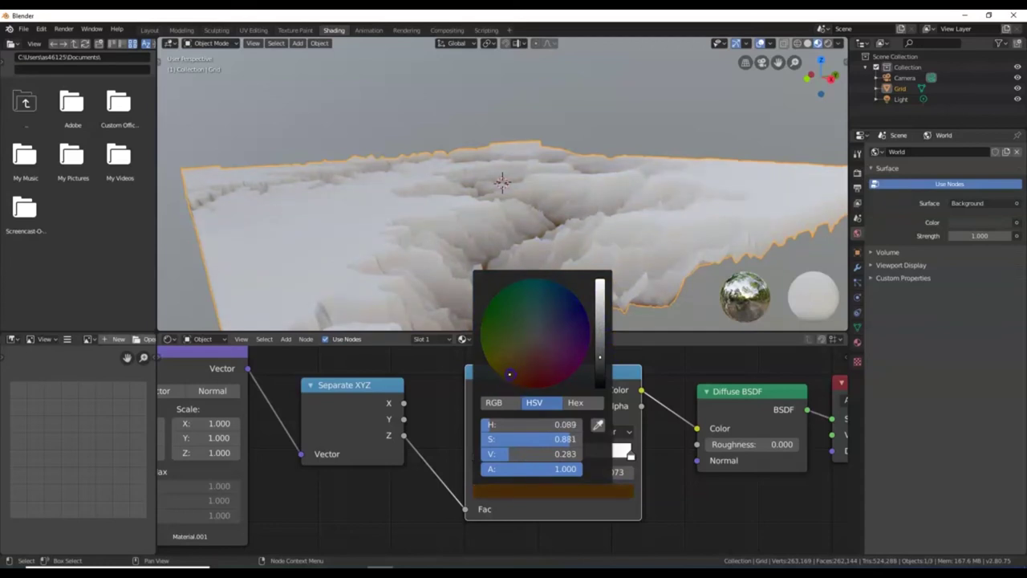
pyautogui.press('Escape')
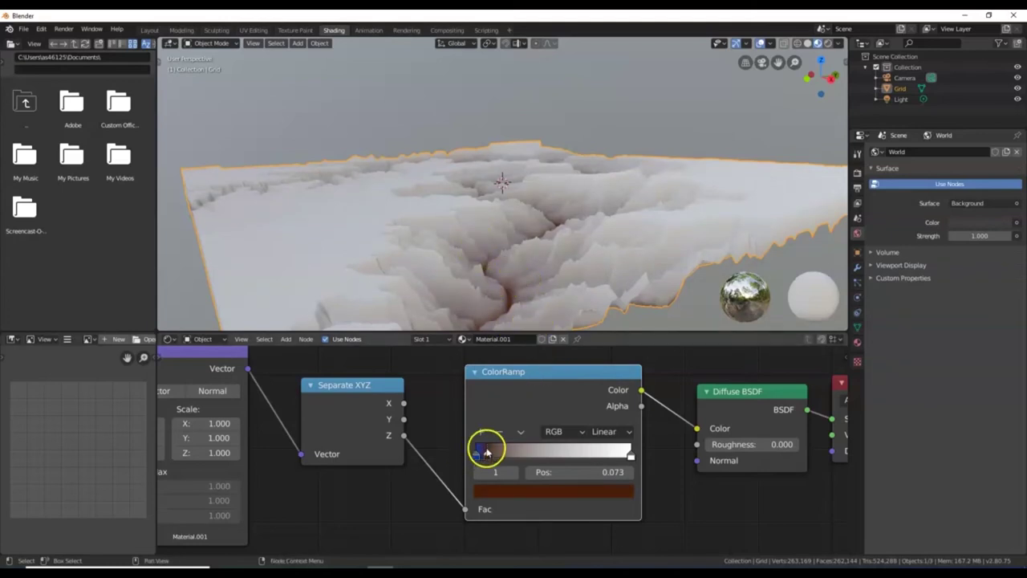
# - Set the ColorRamp's last stop at position 1.000 to a pale sandy yellow
pyautogui.click(631, 456)
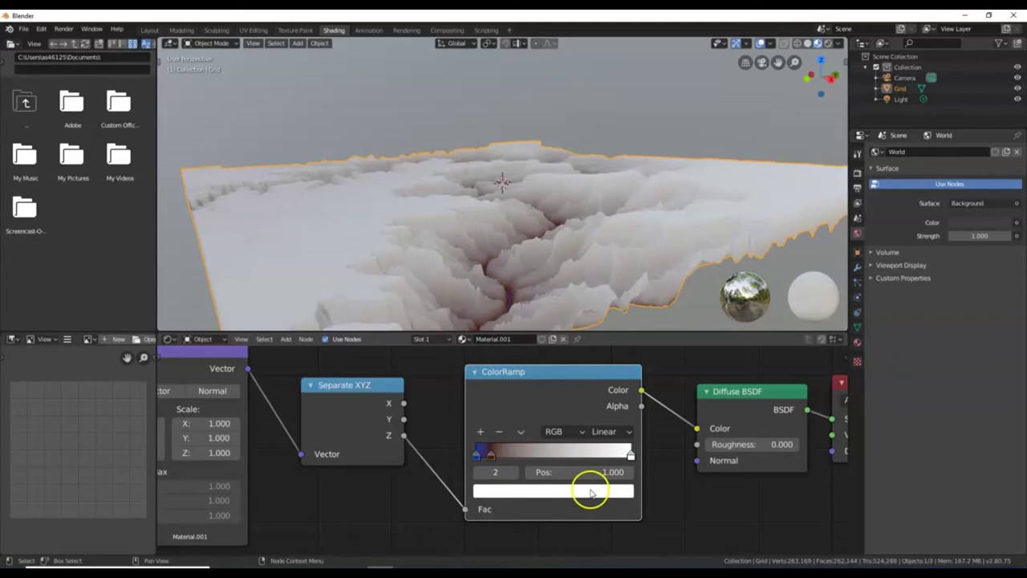
pyautogui.click(590, 492)
pyautogui.moveTo(535, 350); pyautogui.dragTo(519, 348)
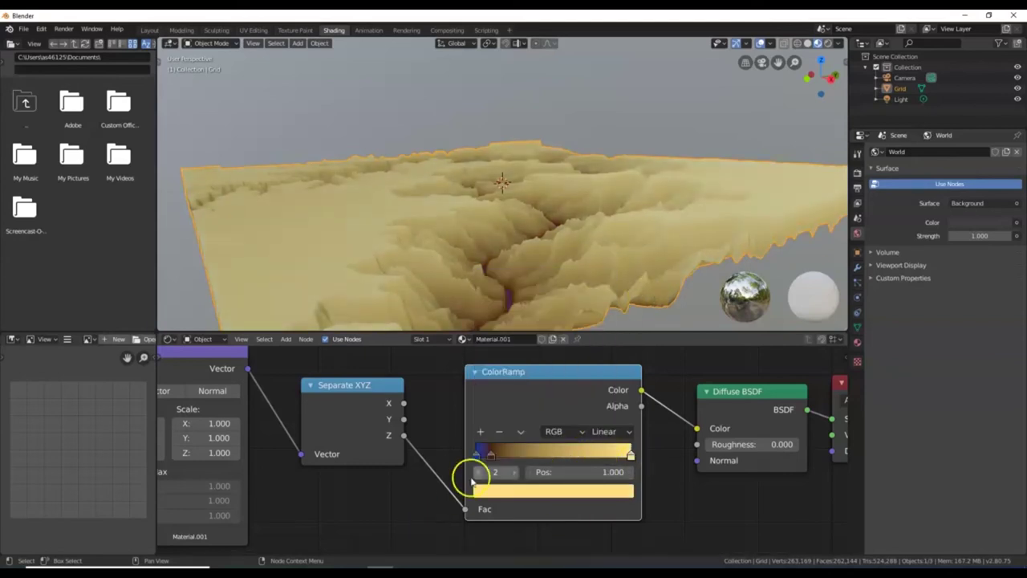
# - Add a stop between the dark brown and pale yellow ones, color it orange-brown, and position it at about 0.307
pyautogui.click(481, 433)
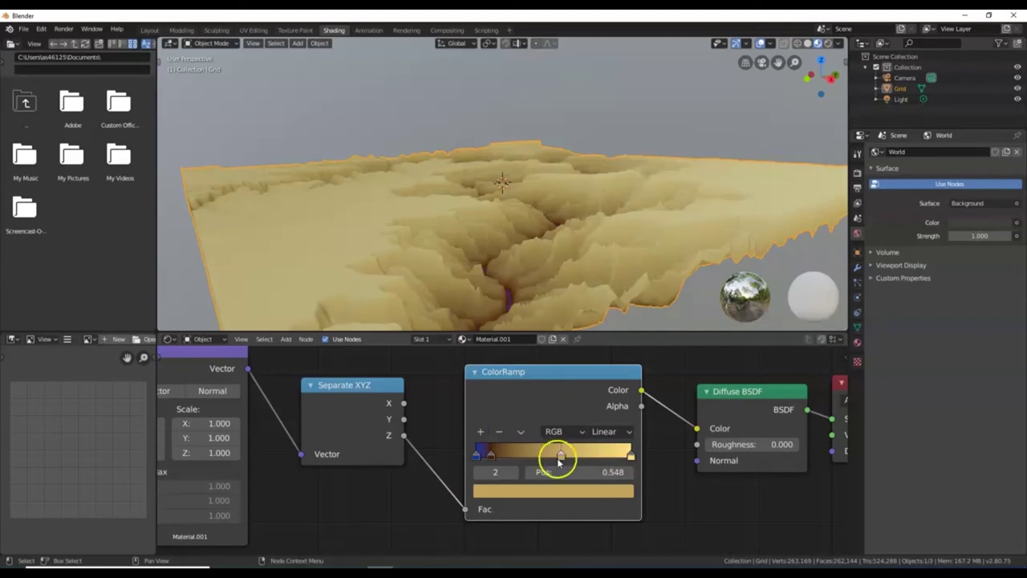
pyautogui.click(559, 493)
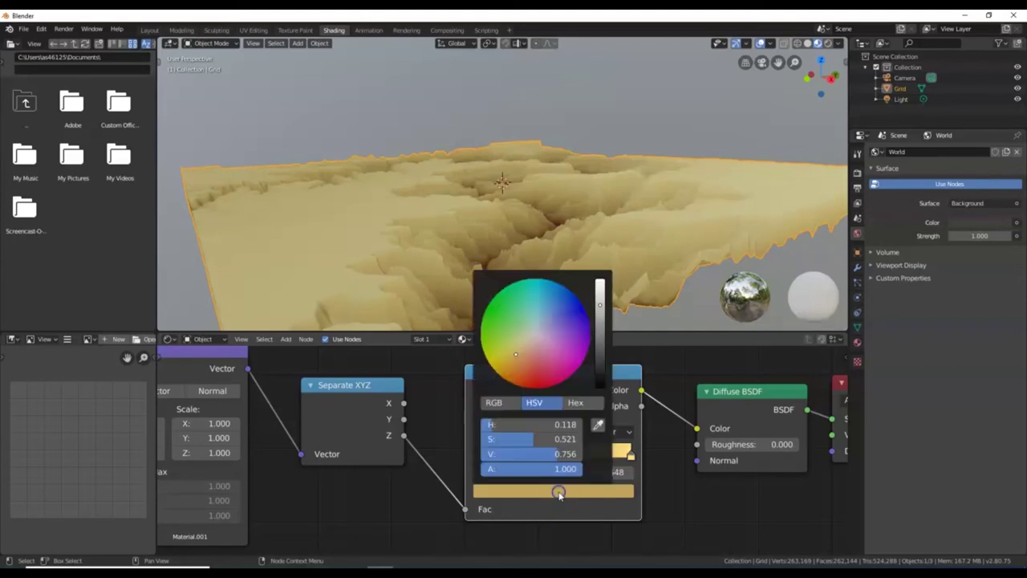
pyautogui.moveTo(518, 353); pyautogui.dragTo(515, 367)
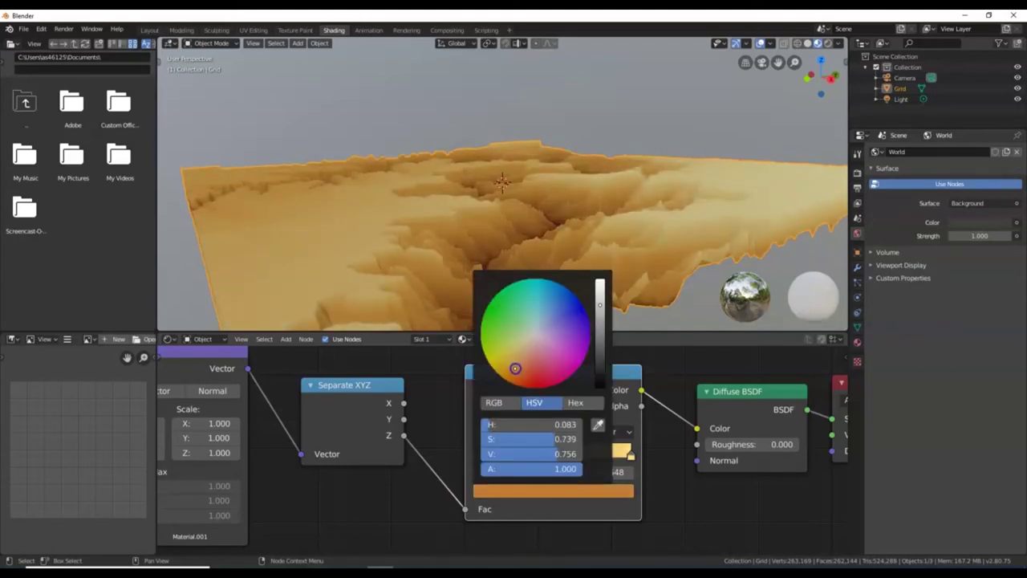
pyautogui.click(602, 305)
pyautogui.moveTo(599, 308); pyautogui.dragTo(599, 318)
pyautogui.moveTo(561, 458); pyautogui.dragTo(520, 466)
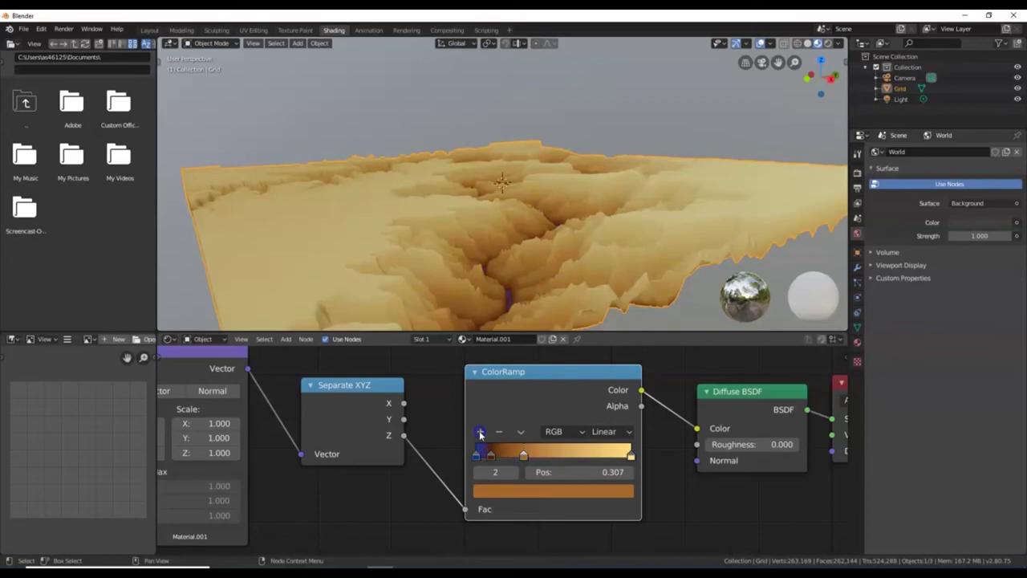
# - Add a stop at 0.201 between the dark brown and orange-brown stops and color it dark green
pyautogui.click(480, 433)
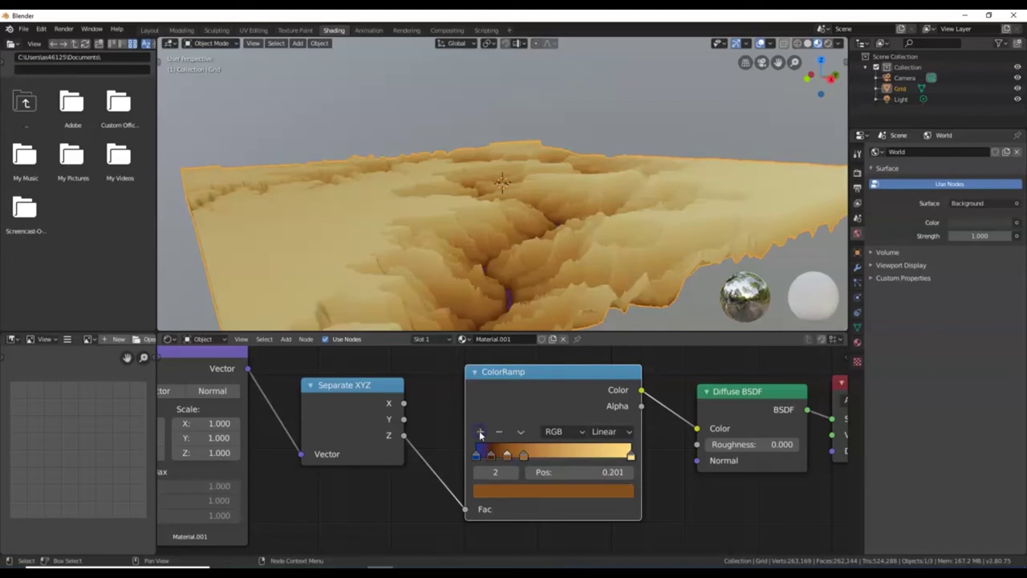
pyautogui.click(520, 491)
pyautogui.moveTo(514, 368); pyautogui.dragTo(496, 316)
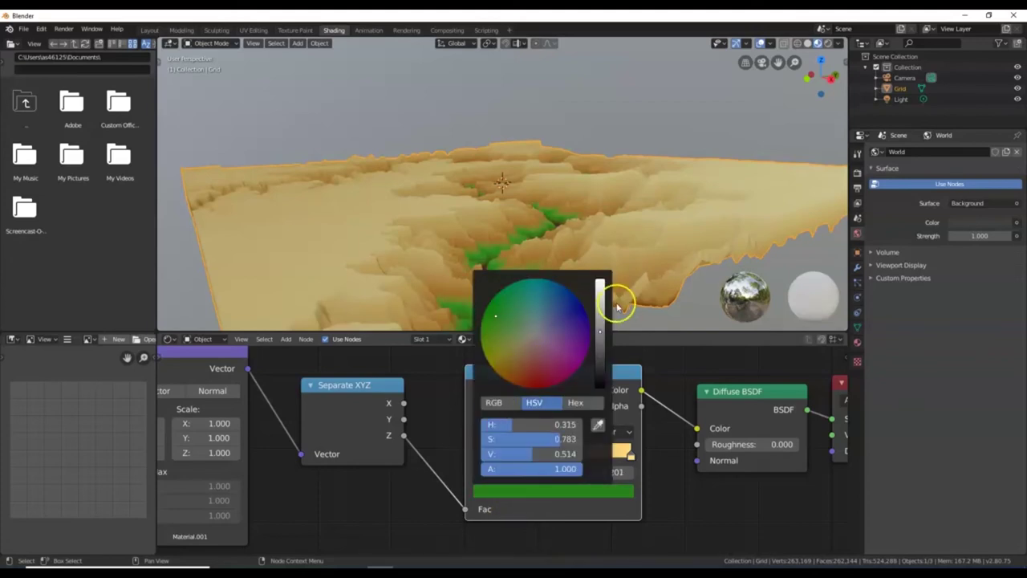
pyautogui.click(505, 455)
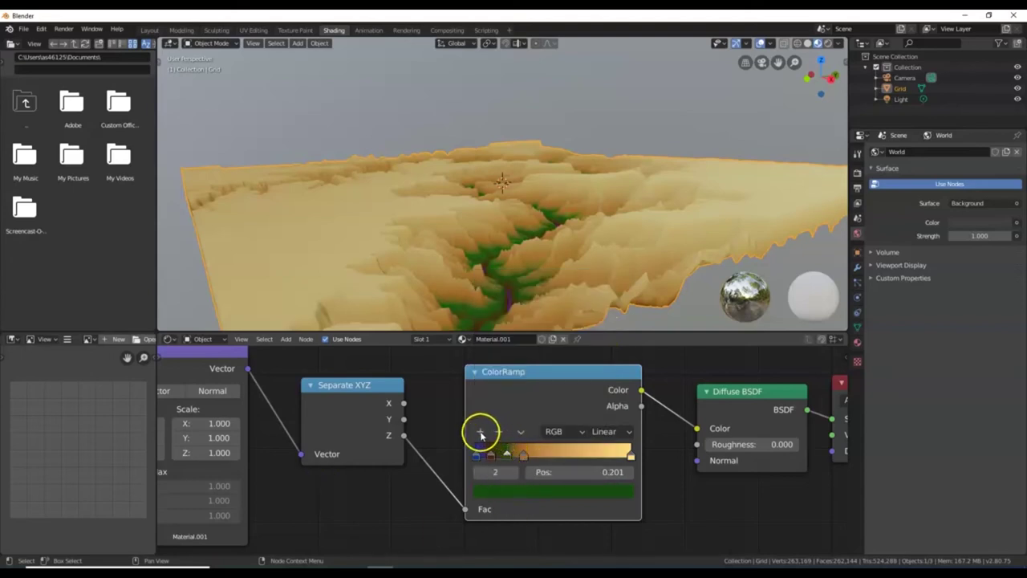
# - Add a stop between the dark brown and green ones and color it rust brown, about H 0.065, S 0.879, V 0.414
pyautogui.click(523, 490)
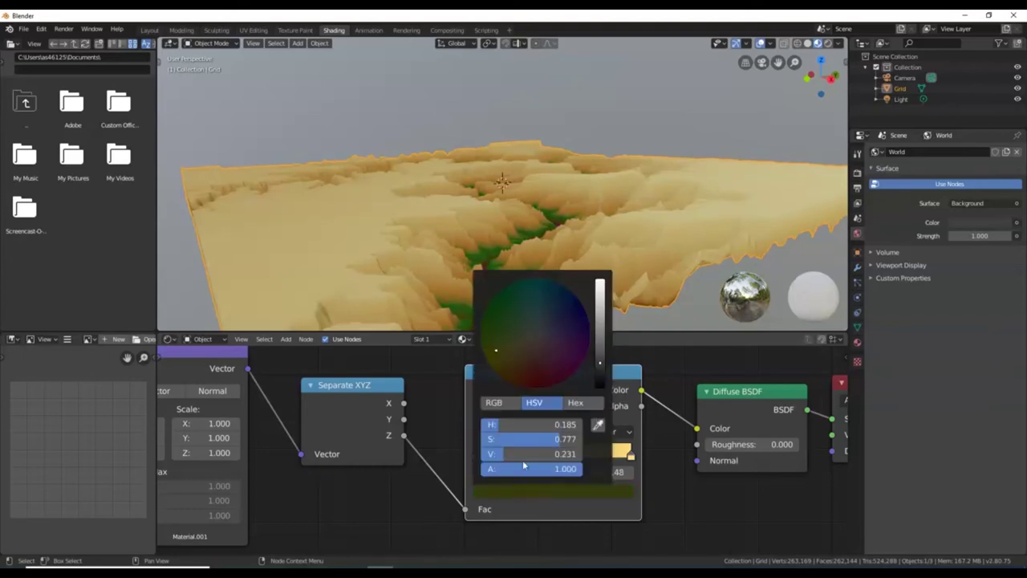
pyautogui.moveTo(599, 362); pyautogui.dragTo(600, 297)
pyautogui.moveTo(502, 352); pyautogui.dragTo(516, 378)
pyautogui.moveTo(601, 294); pyautogui.dragTo(603, 341)
pyautogui.click(522, 375)
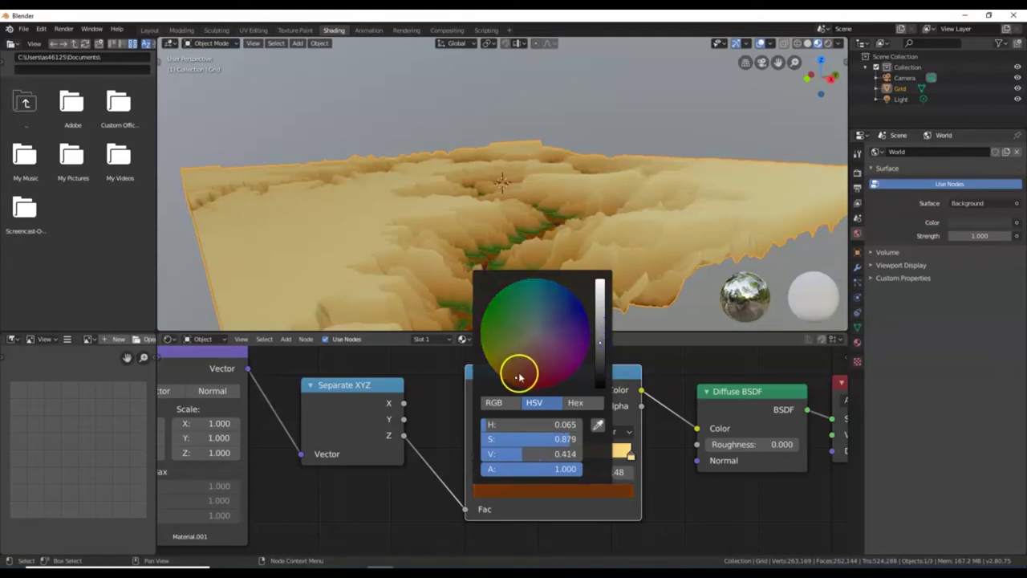
# - Add a ColorRamp stop at 0.277 between the green and orange-brown ones and color it dark brown, H 0.110, S 0.733, V 0.273
pyautogui.moveTo(496, 453); pyautogui.dragTo(530, 457)
pyautogui.click(481, 431)
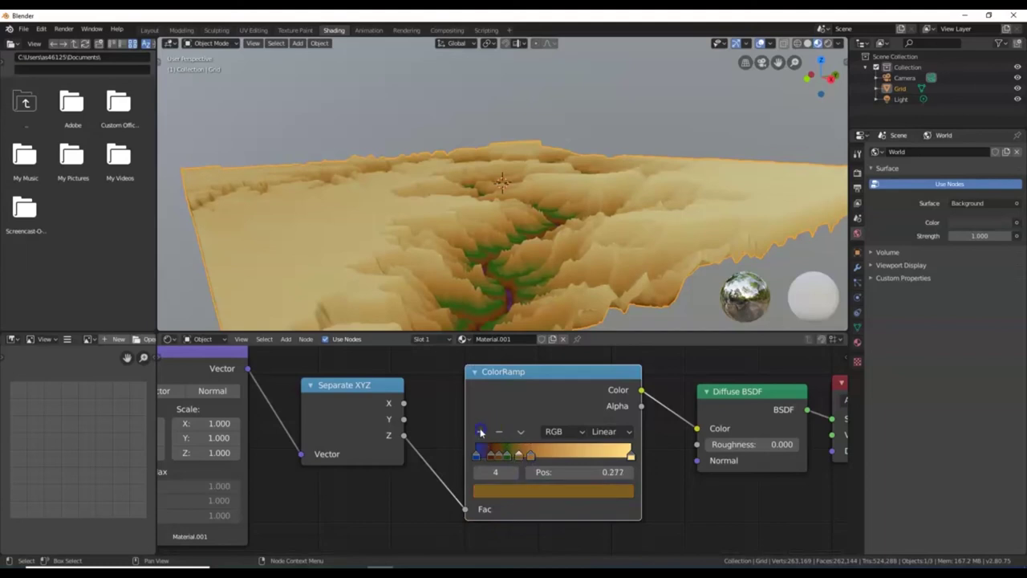
pyautogui.click(522, 496)
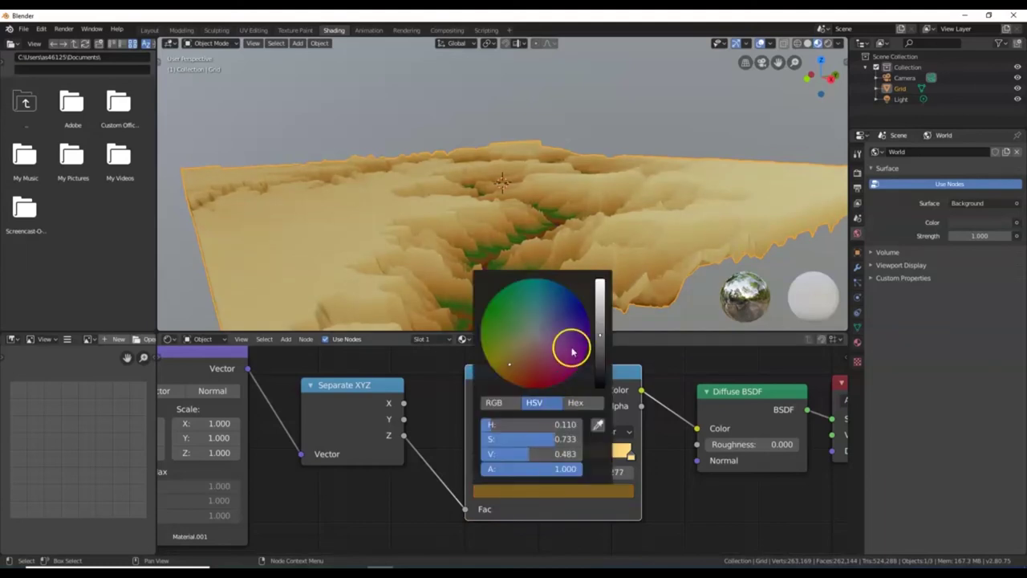
pyautogui.moveTo(601, 337); pyautogui.dragTo(601, 359)
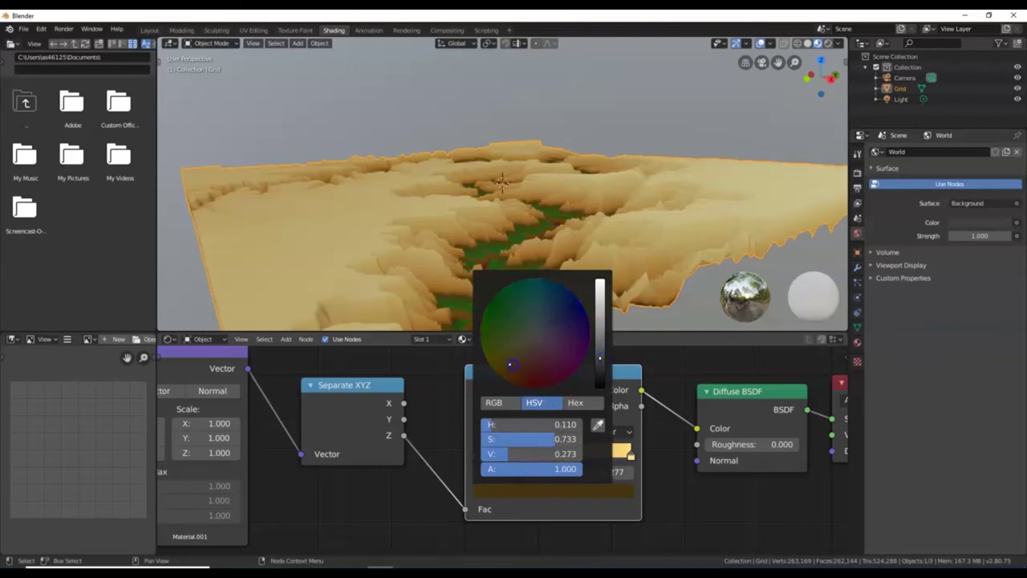
# - Fill the ColorRamp's middle with further red, lavender and tan stops, and position the dark green stop at 0.210
pyautogui.moveTo(631, 476); pyautogui.dragTo(516, 459)
pyautogui.click(525, 495)
pyautogui.click(551, 375)
pyautogui.click(511, 493)
pyautogui.click(499, 457)
pyautogui.click(543, 493)
# - Inspect the layered canyon colors up close and through the scene camera
pyautogui.moveTo(586, 265); pyautogui.dragTo(334, 247, button='middle')
pyautogui.moveTo(442, 257); pyautogui.dragTo(558, 211, button='middle')
pyautogui.scroll(3, 523, 223)
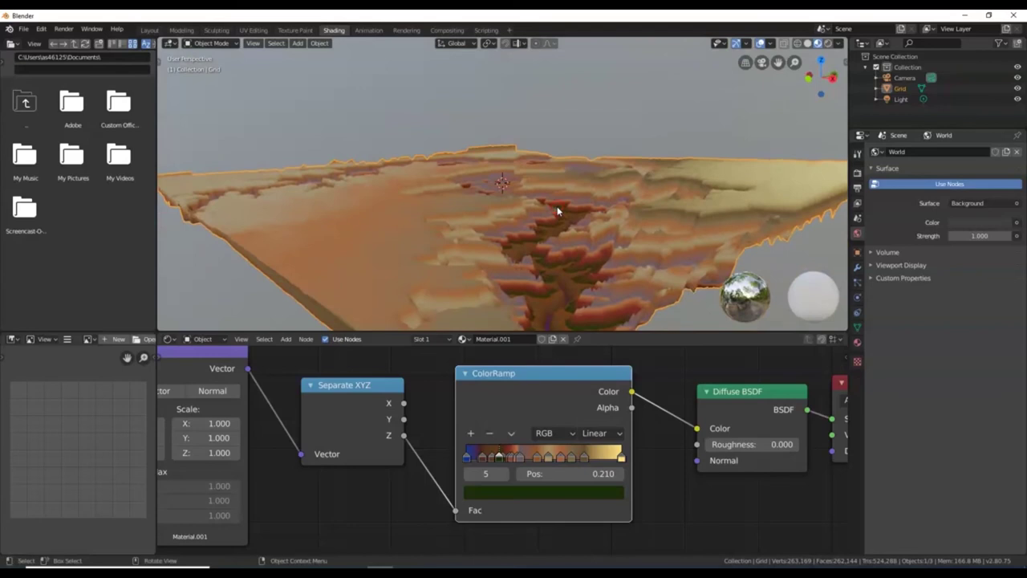
pyautogui.press('KP_0')
pyautogui.click(545, 200)
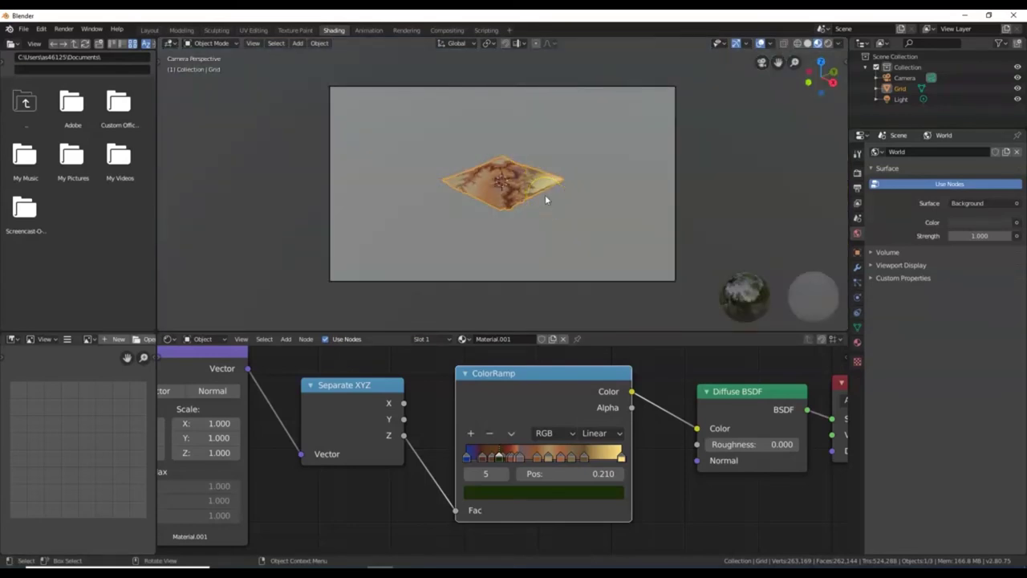
pyautogui.click(544, 198)
pyautogui.press('KP_0')
# - Frame the canyon from above its rim and align the scene camera to that view
pyautogui.click(586, 212)
pyautogui.moveTo(587, 212)
pyautogui.mouseDown(button='middle')
pyautogui.moveTo(587, 222)
pyautogui.moveTo(568, 211)
pyautogui.moveTo(571, 234)
pyautogui.moveTo(570, 216)
pyautogui.mouseUp(button='middle')
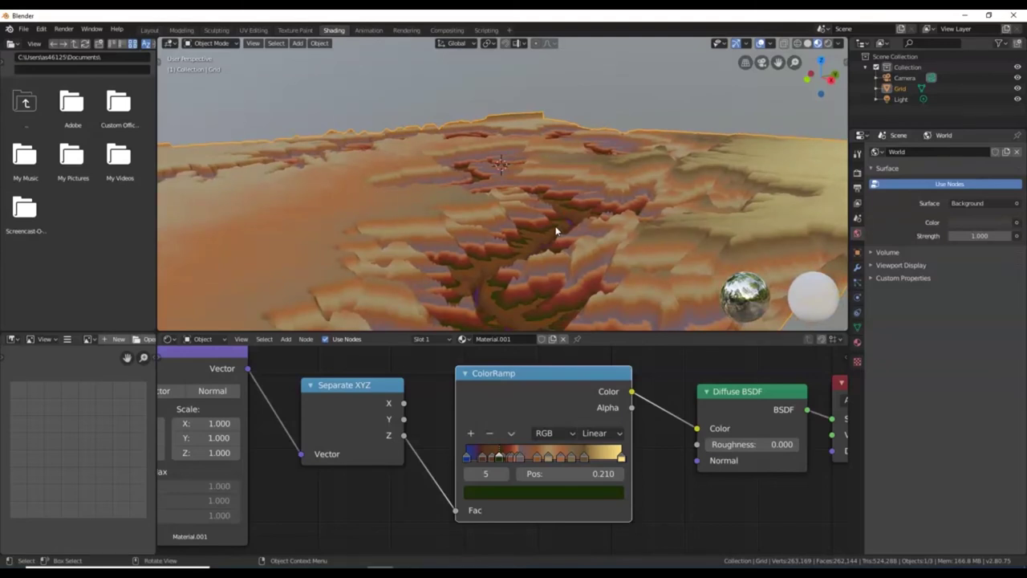
pyautogui.press('KP_0')
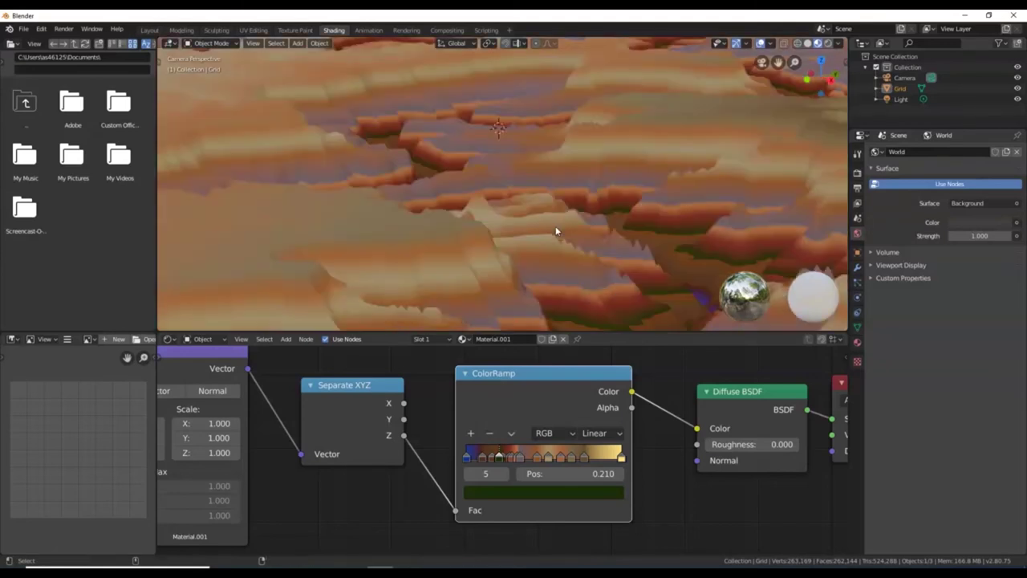
pyautogui.scroll(-3, 605, 218)
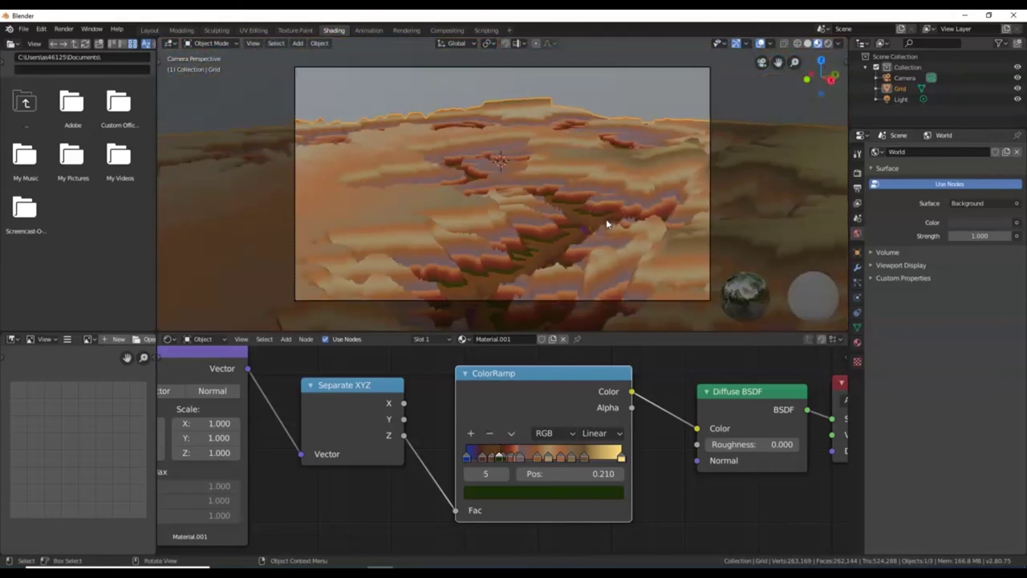
pyautogui.scroll(-2, 582, 283)
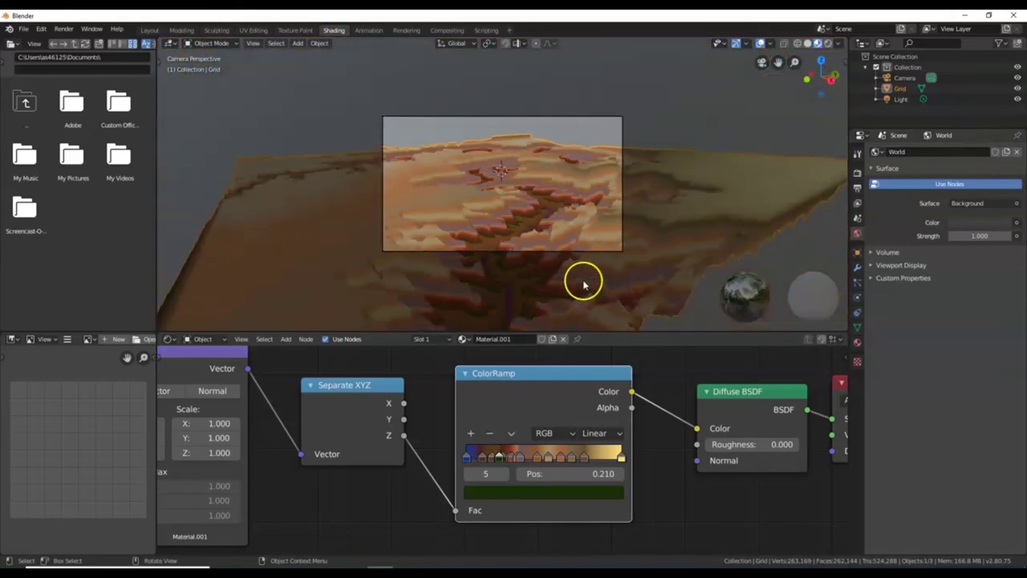
pyautogui.scroll(-1, 537, 282)
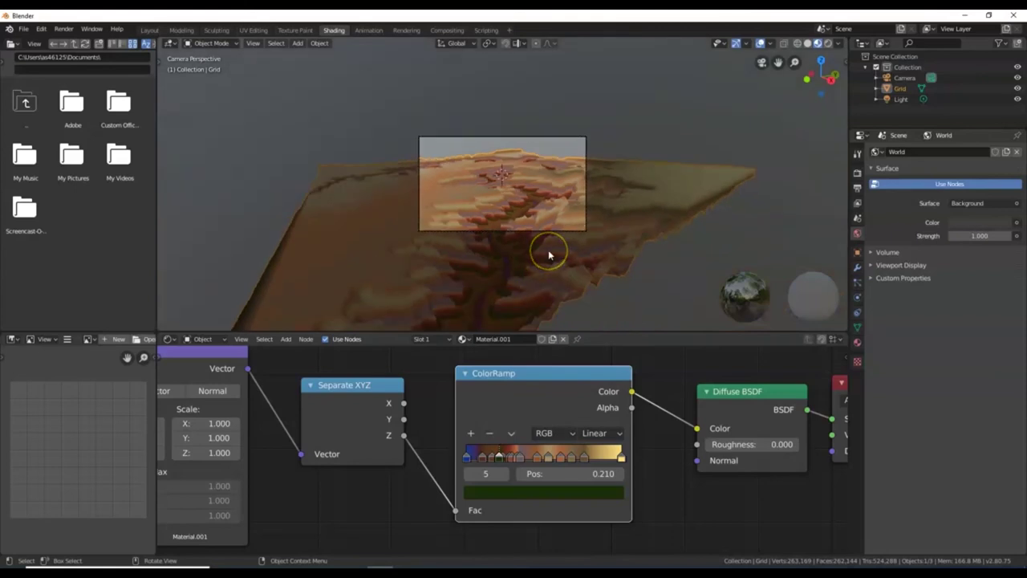
# - Move the camera outward from the terrain in top view, about 0.25 m in X and -0.2 m in Y, and check its framing
pyautogui.press('KP_7')
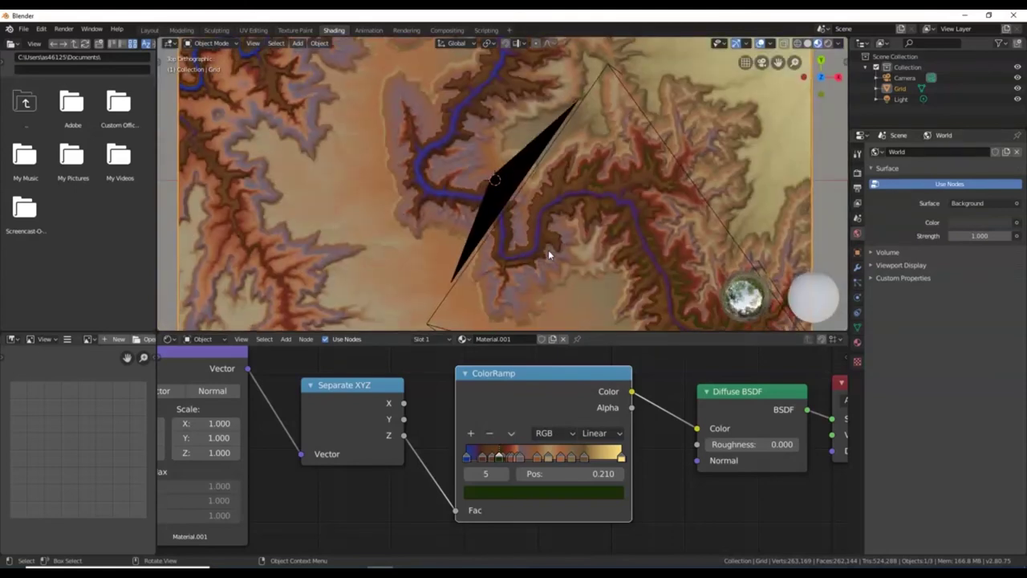
pyautogui.click(630, 271)
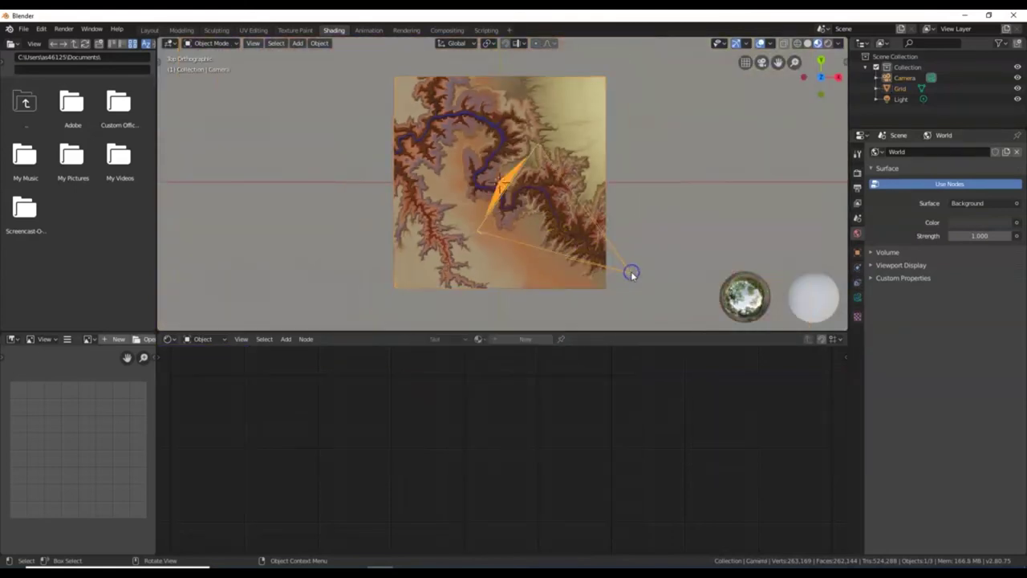
pyautogui.press('g')
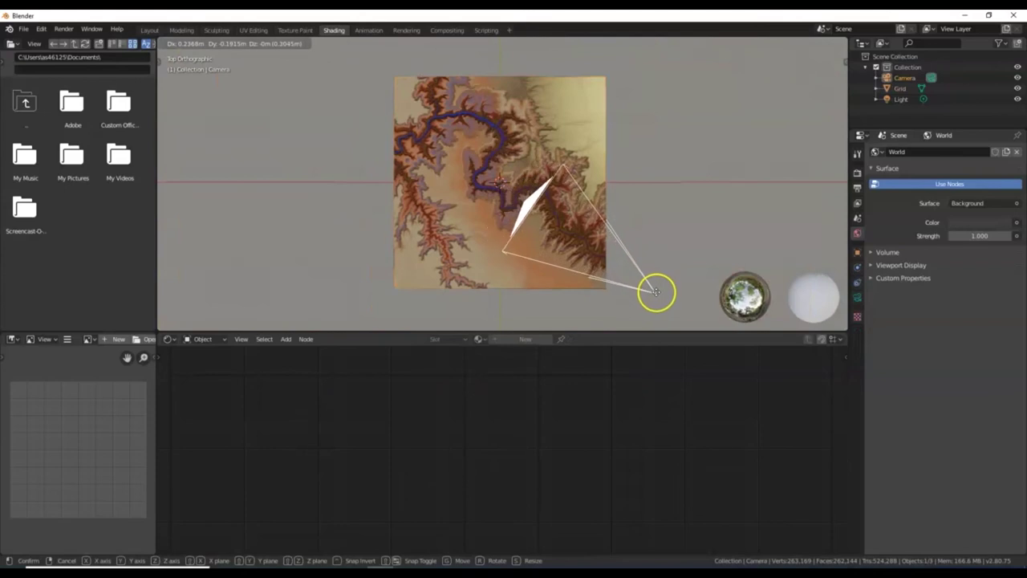
pyautogui.click(659, 294)
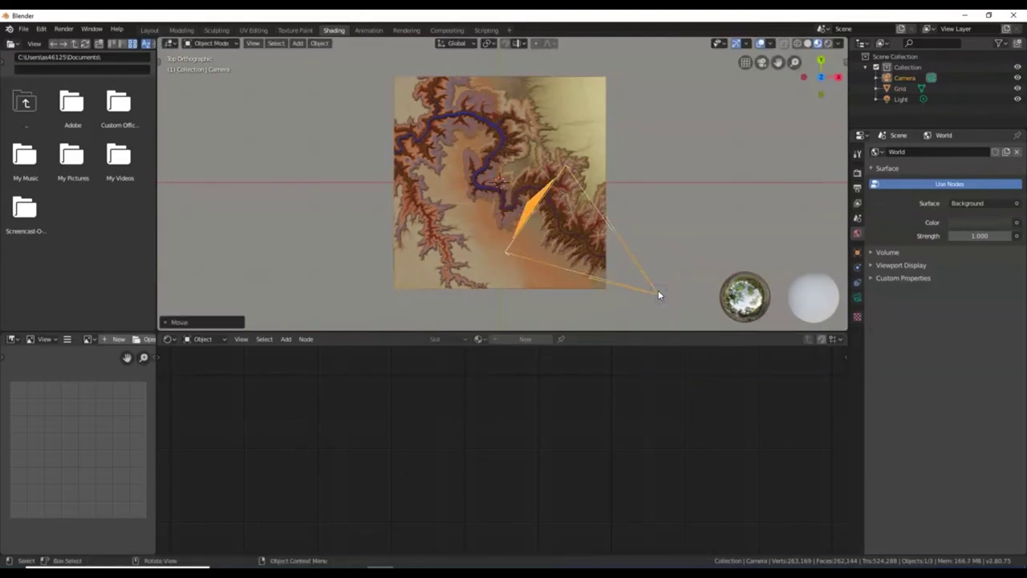
pyautogui.press('KP_0')
pyautogui.scroll(2, 642, 265)
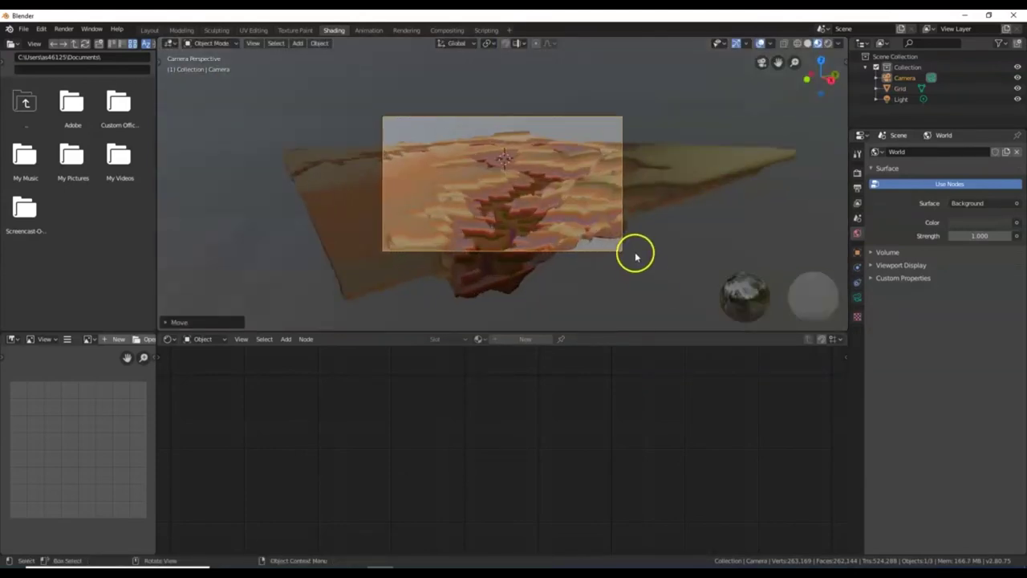
# - Move the camera slightly back toward the terrain in top view so the canyon fills the camera frame
pyautogui.press('KP_7')
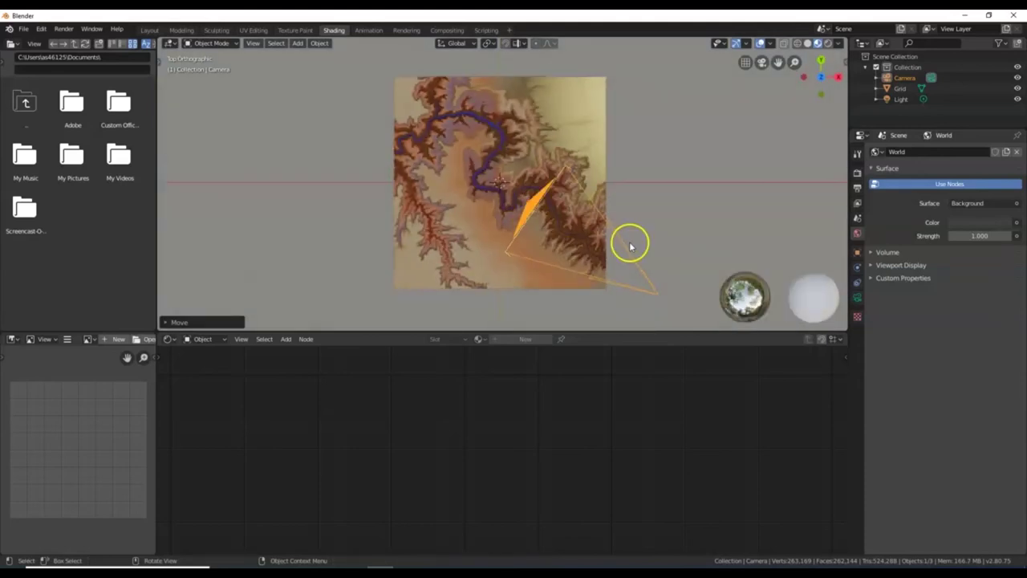
pyautogui.press('g')
pyautogui.click(615, 233)
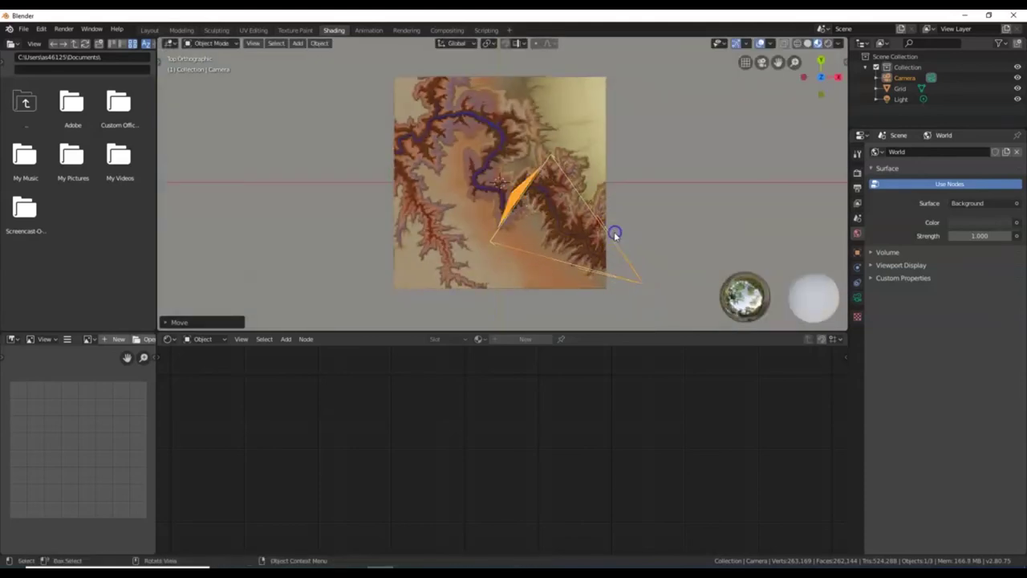
pyautogui.press('KP_0')
pyautogui.scroll(2, 606, 214)
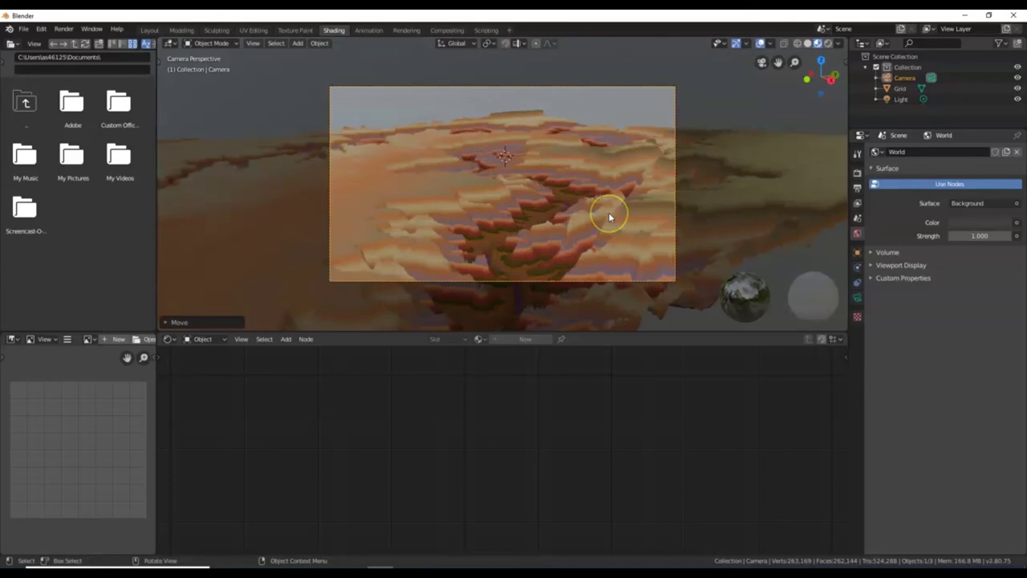
pyautogui.scroll(1, 608, 216)
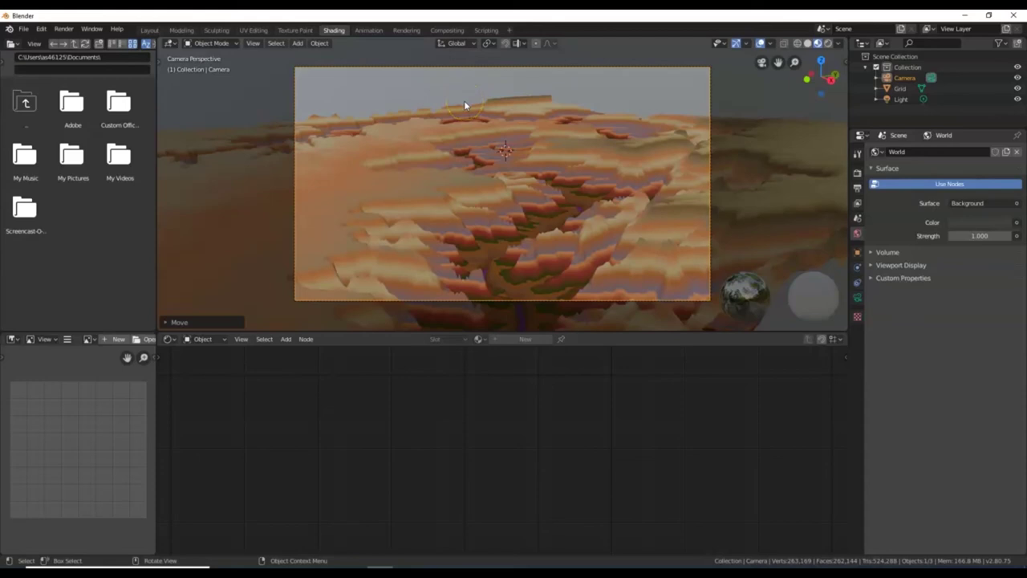
# - Show the camera view in Rendered shading
pyautogui.click(829, 44)
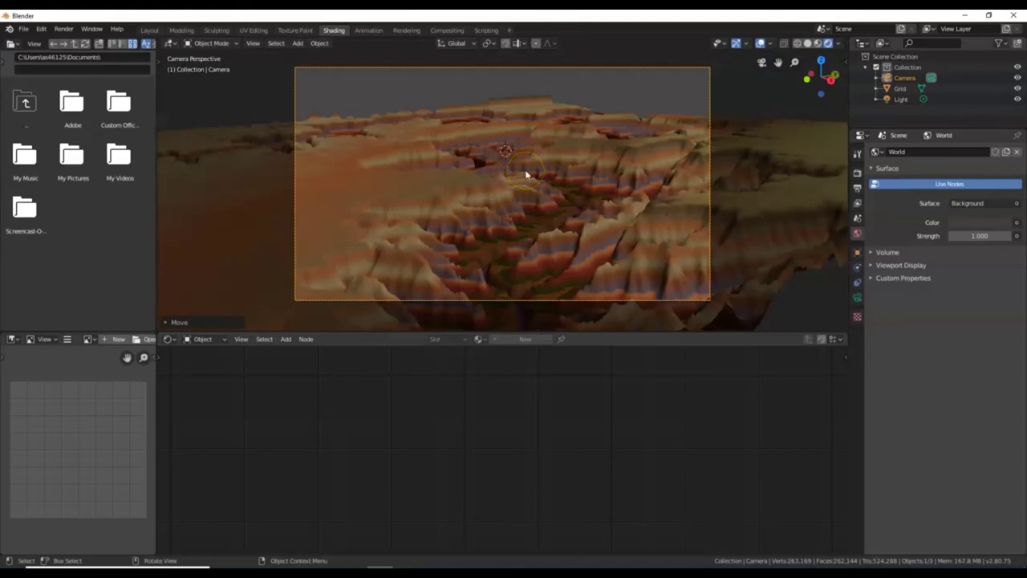
pyautogui.press('z')
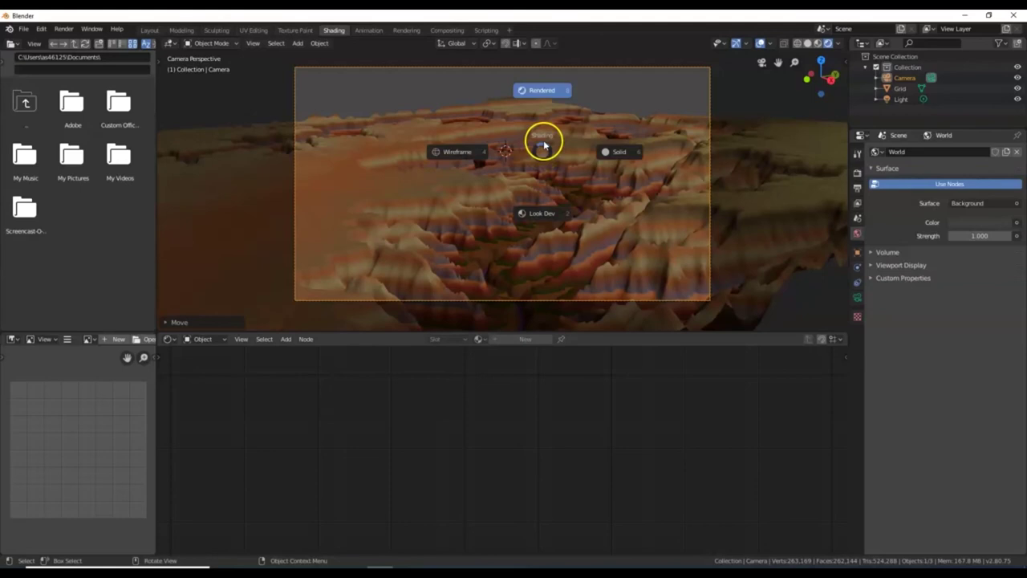
pyautogui.click(544, 89)
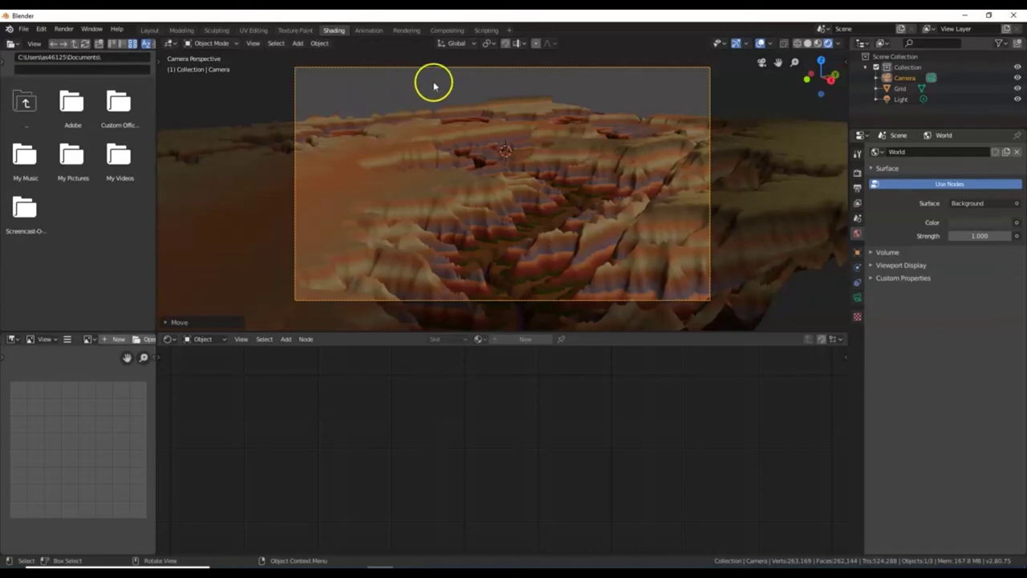
# - Copy the Texture Coordinate, Mapping, Separate XYZ and ColorRamp nodes from the terrain grid's material
pyautogui.click(423, 198)
pyautogui.scroll(-3, 429, 465)
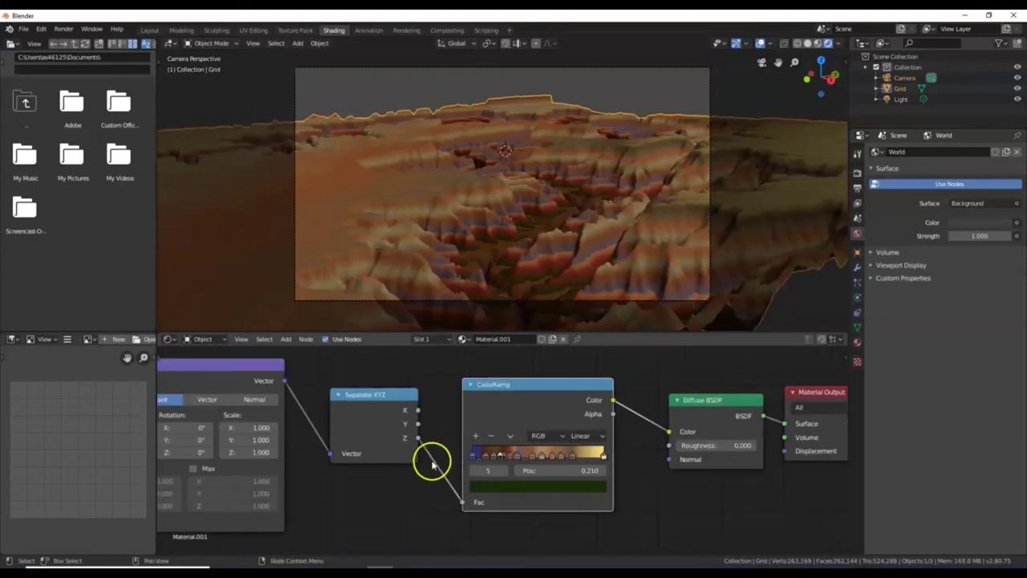
pyautogui.scroll(-1, 373, 481)
pyautogui.scroll(-3, 360, 436)
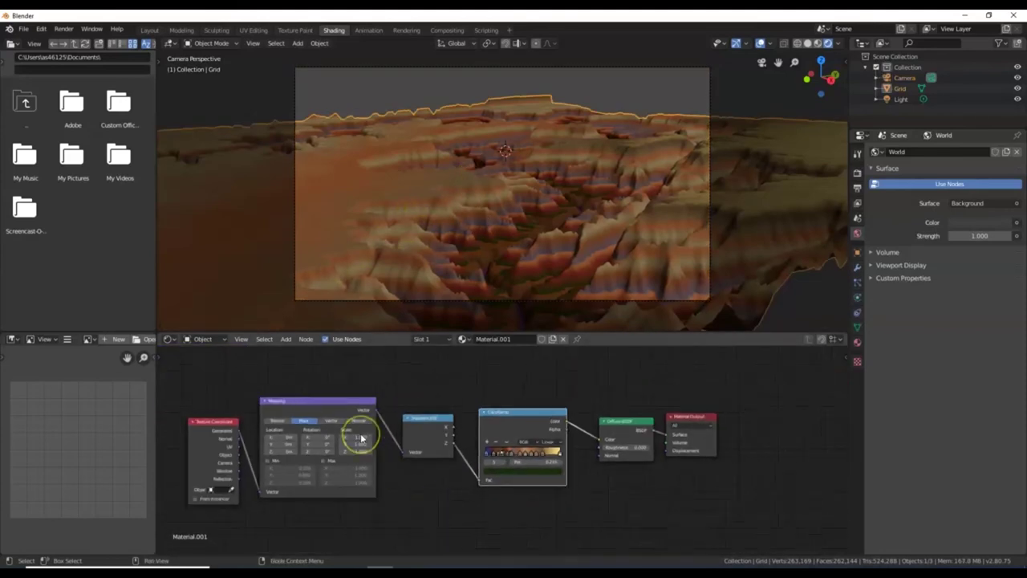
pyautogui.moveTo(211, 369); pyautogui.dragTo(570, 538)
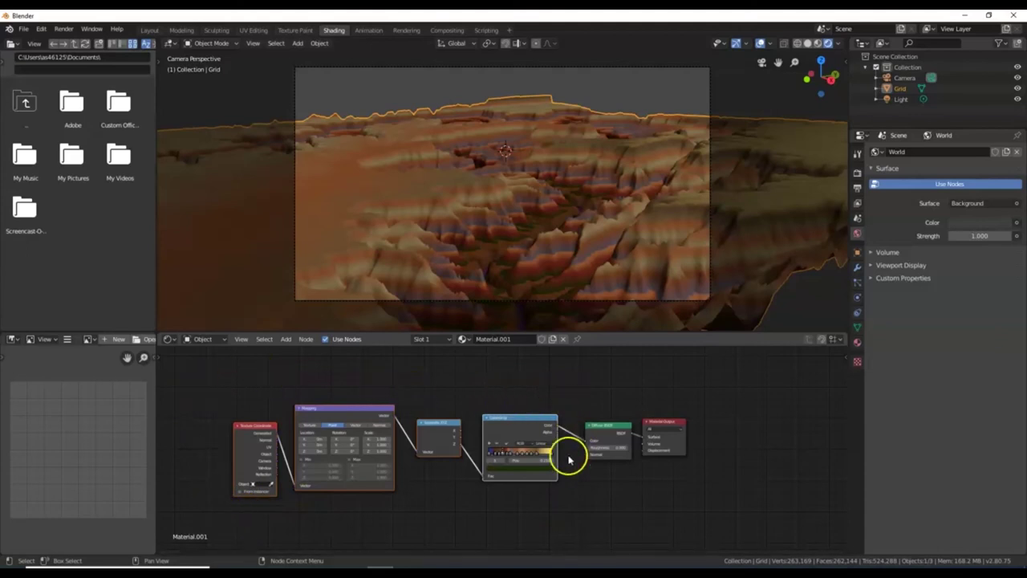
pyautogui.moveTo(571, 525); pyautogui.dragTo(225, 393)
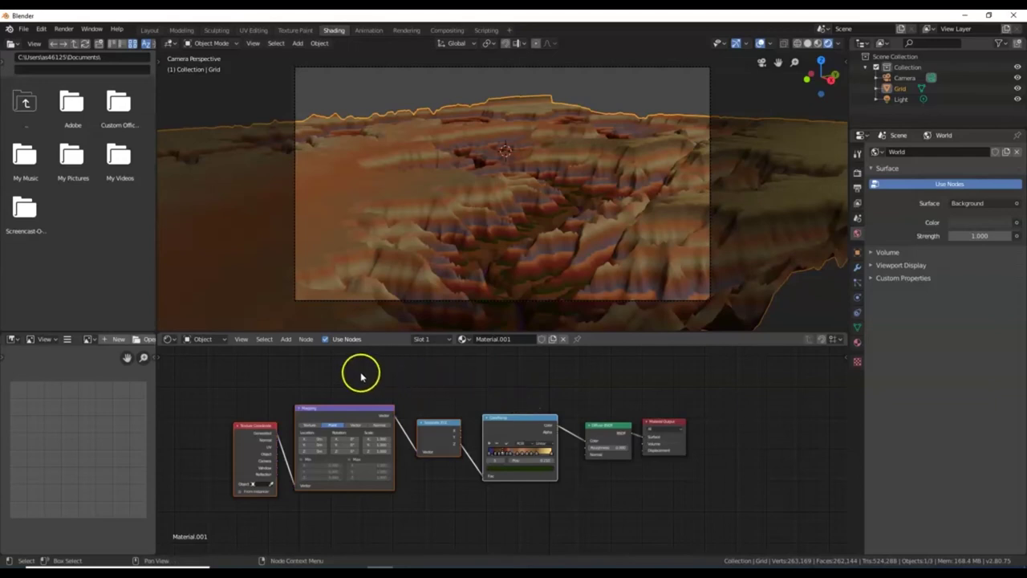
# - Paste the copied nodes into the World shader, clear of the Background node, and link the ColorRamp's Color to the Background's Color
pyautogui.click(202, 339)
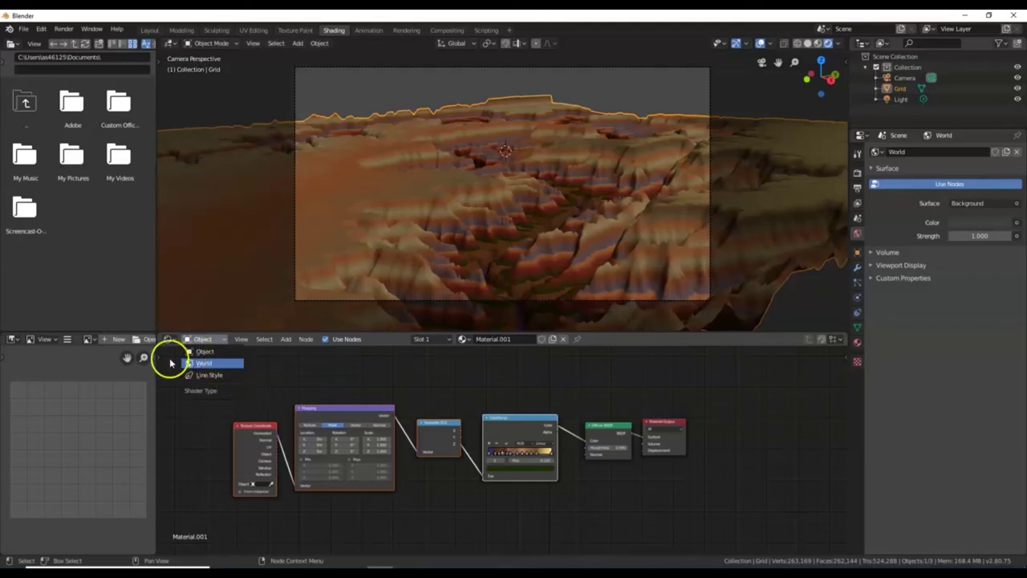
pyautogui.click(213, 364)
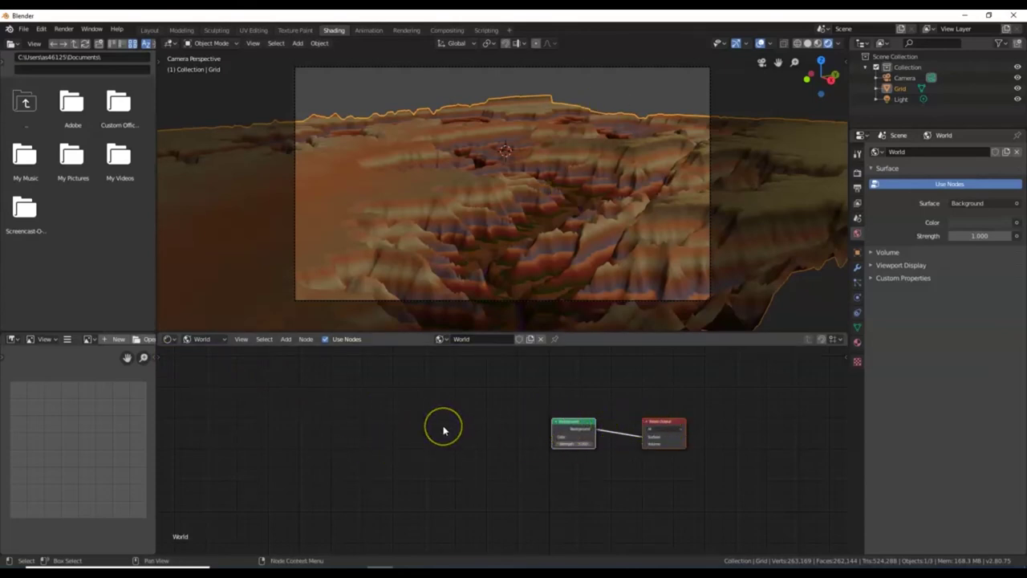
pyautogui.hotkey('ctrl', 'v')
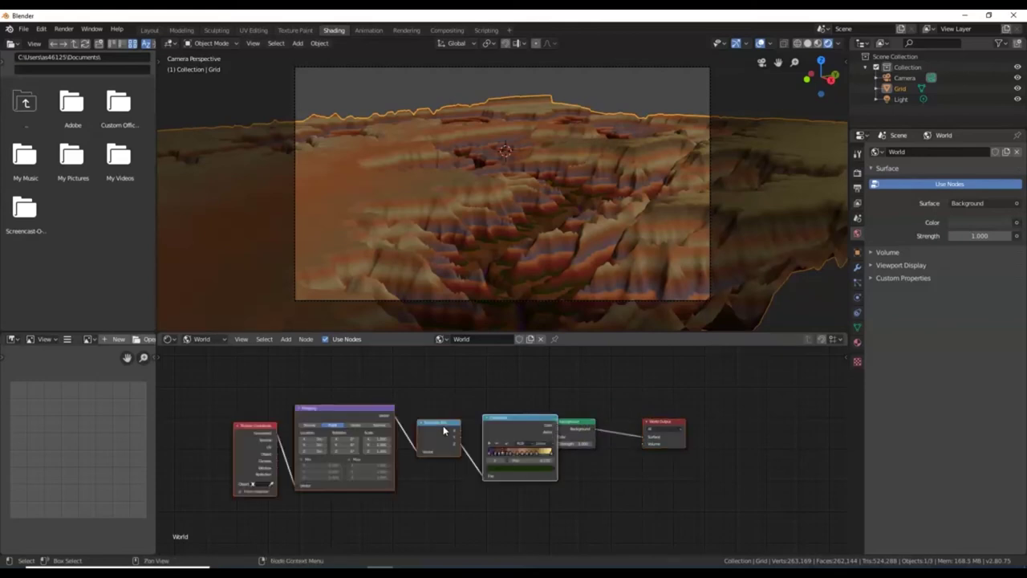
pyautogui.moveTo(381, 410); pyautogui.dragTo(315, 393)
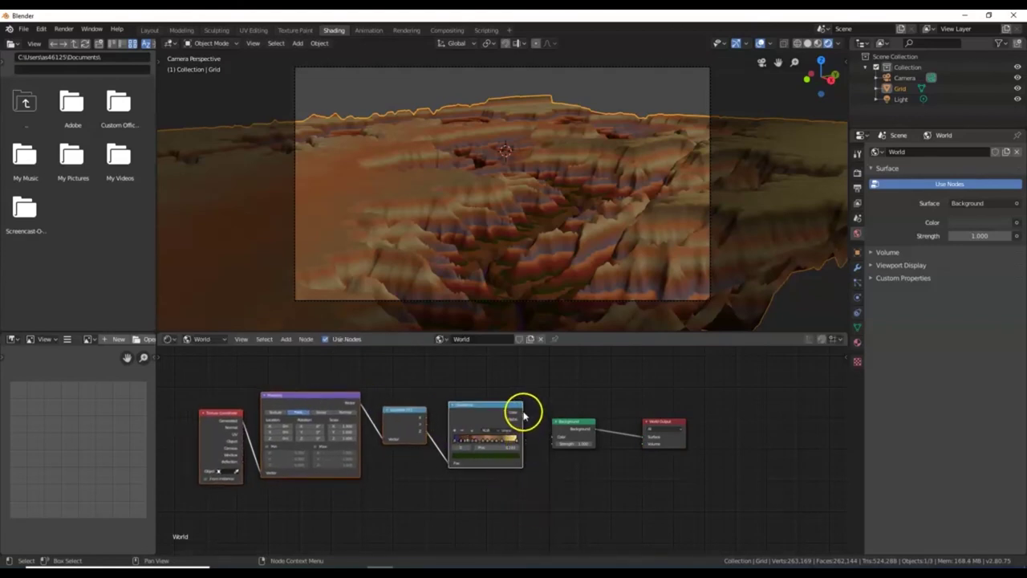
pyautogui.moveTo(522, 412); pyautogui.dragTo(525, 416)
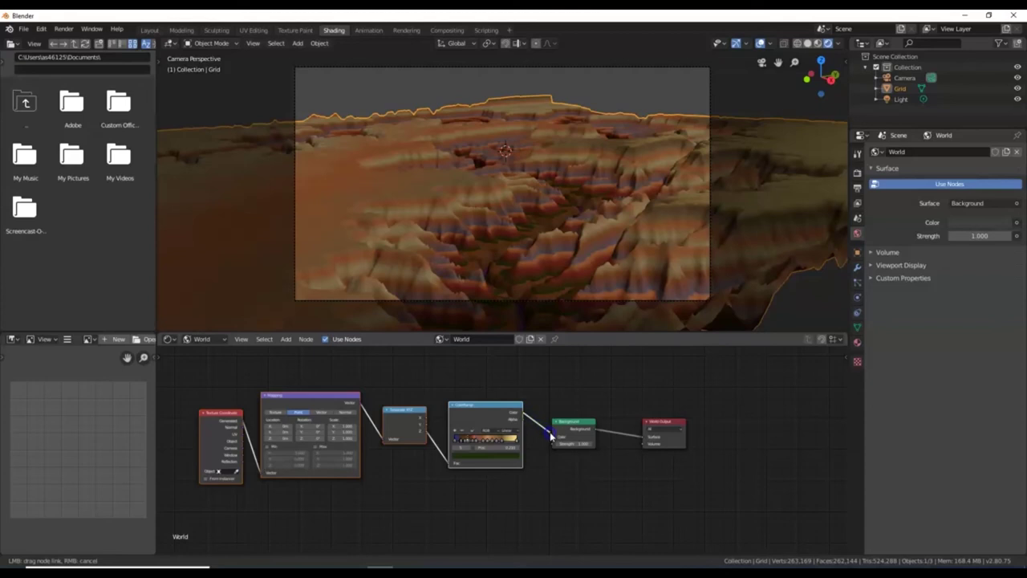
pyautogui.moveTo(553, 441); pyautogui.dragTo(553, 438)
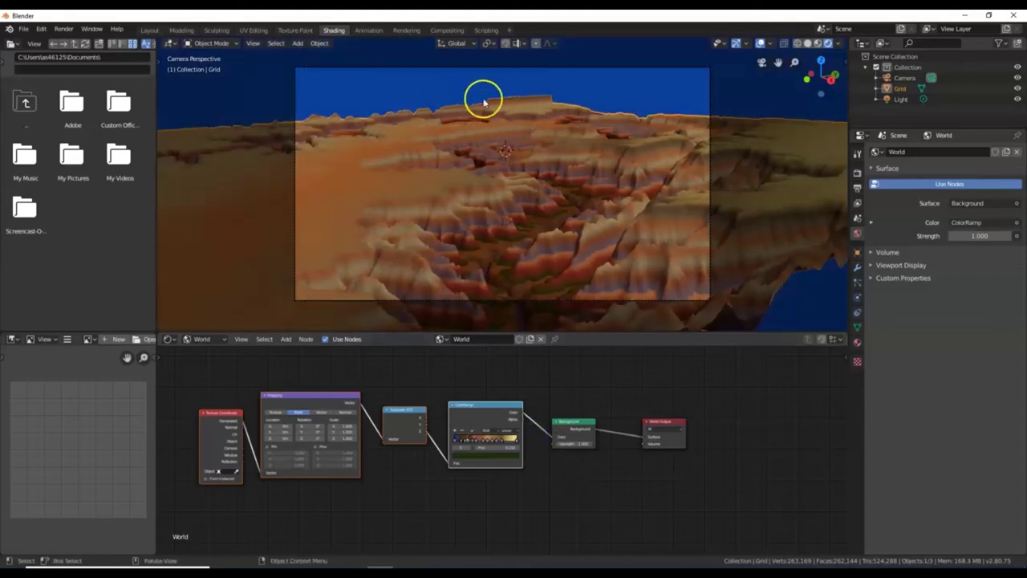
# - Raise the World Mapping node's Z location slightly so the ramp colors spread across the sky above the terrain
pyautogui.scroll(-2, 520, 149)
pyautogui.scroll(-4, 520, 151)
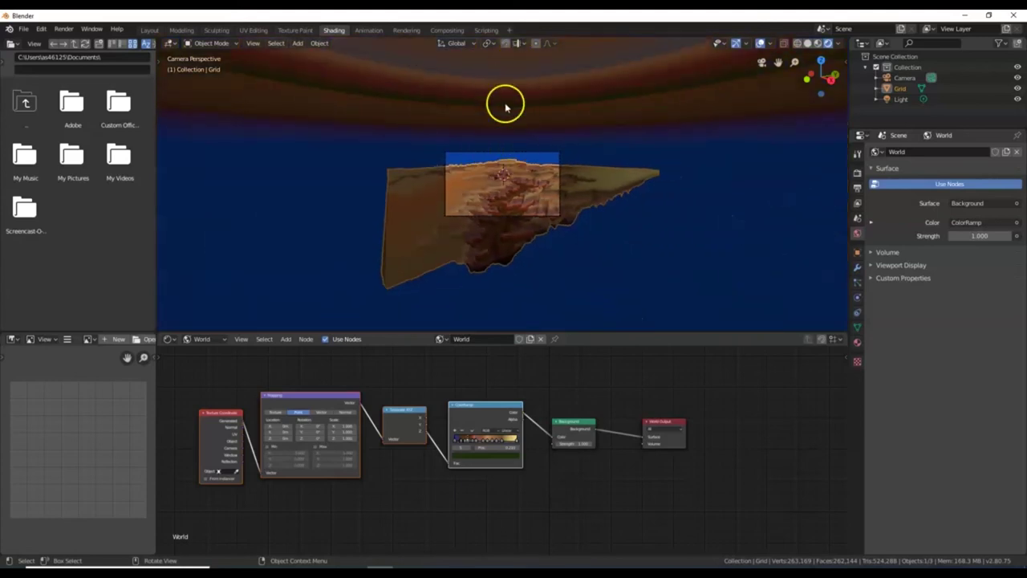
pyautogui.scroll(5, 556, 202)
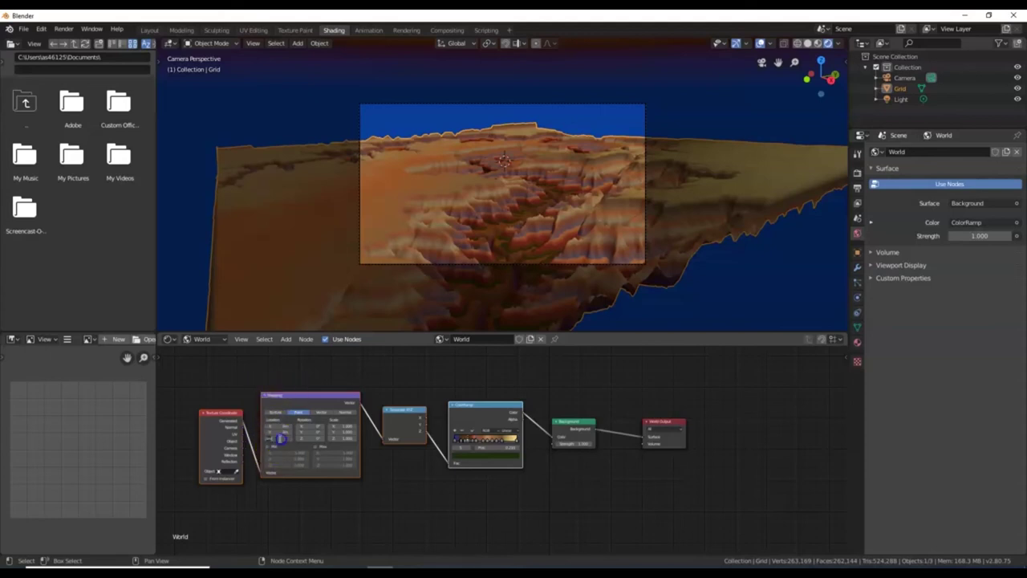
pyautogui.moveTo(279, 437); pyautogui.dragTo(277, 438)
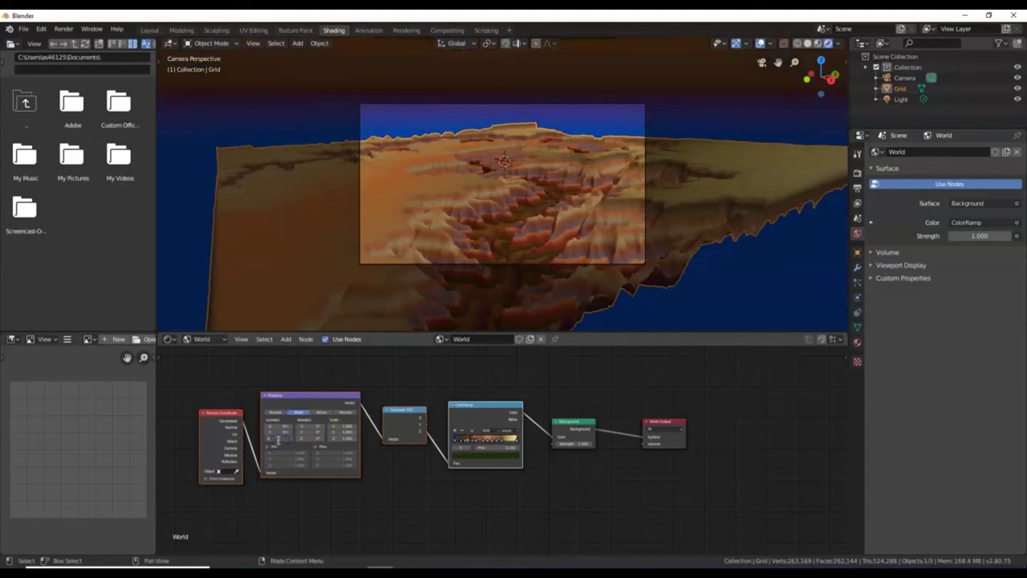
pyautogui.moveTo(278, 439); pyautogui.dragTo(282, 439)
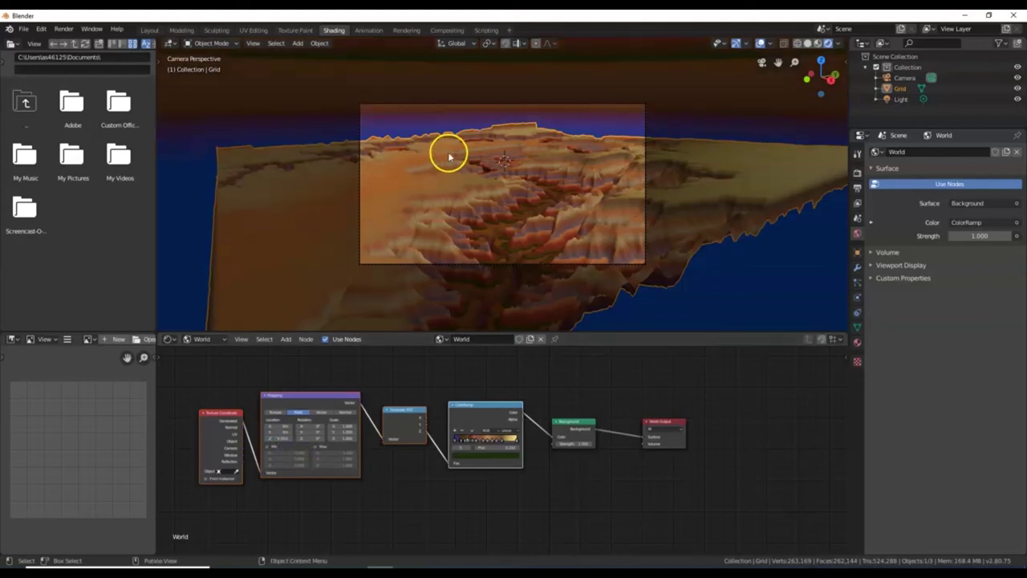
# - Reset the World ColorRamp to its default black-to-white gradient and set its interpolation to B-Spline
pyautogui.scroll(2, 289, 449)
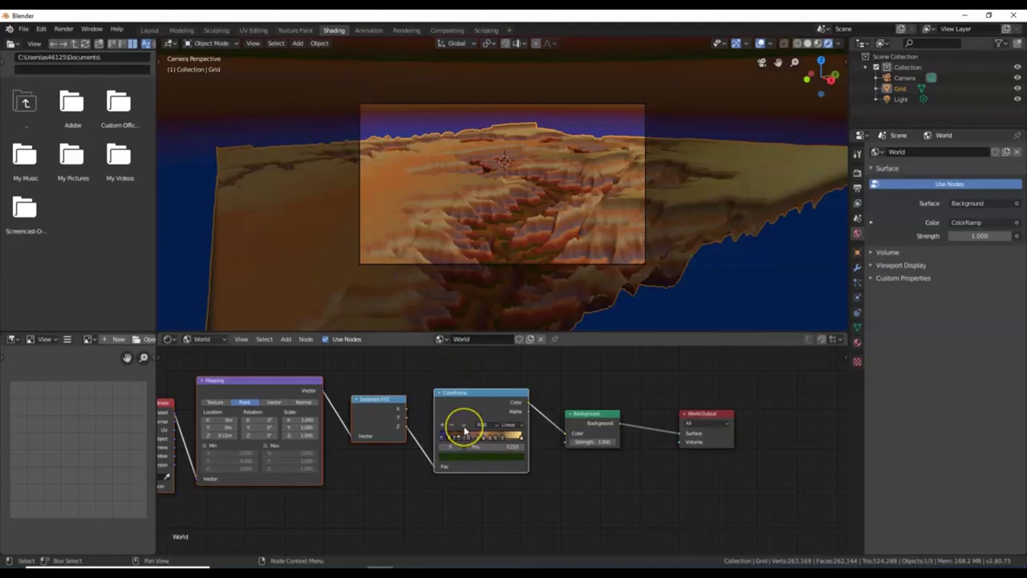
pyautogui.scroll(5, 464, 430)
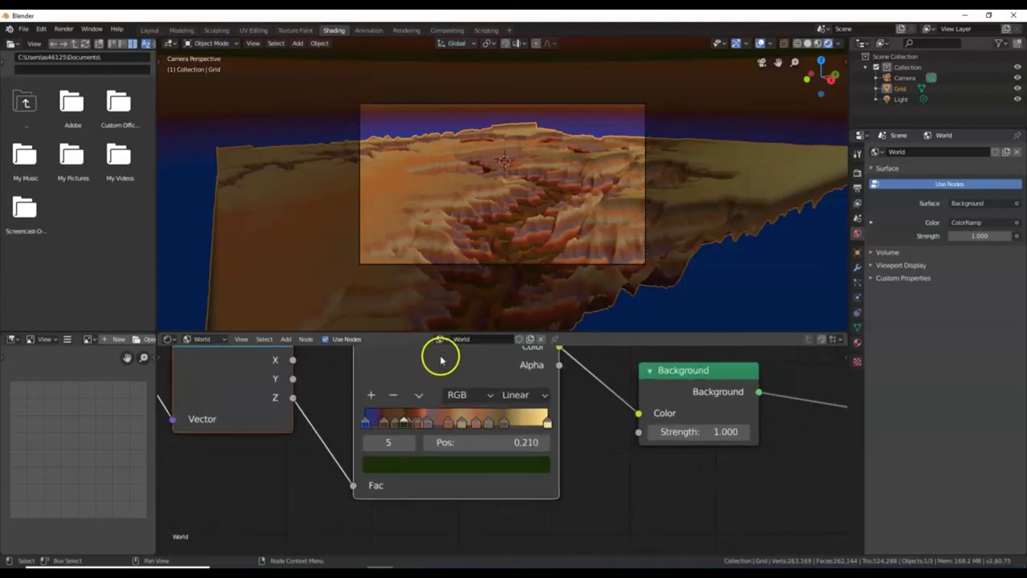
pyautogui.click(449, 447)
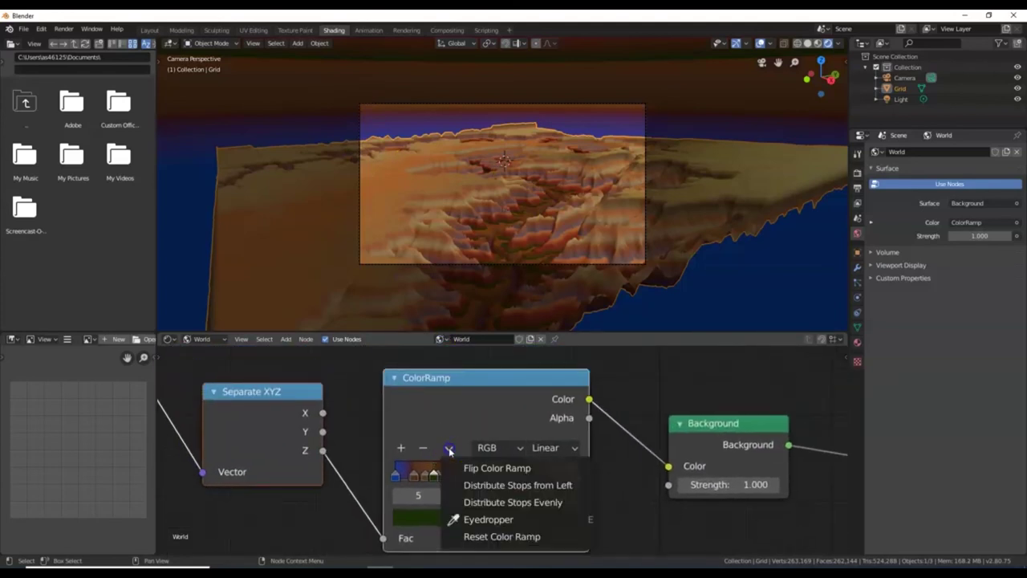
pyautogui.click(494, 537)
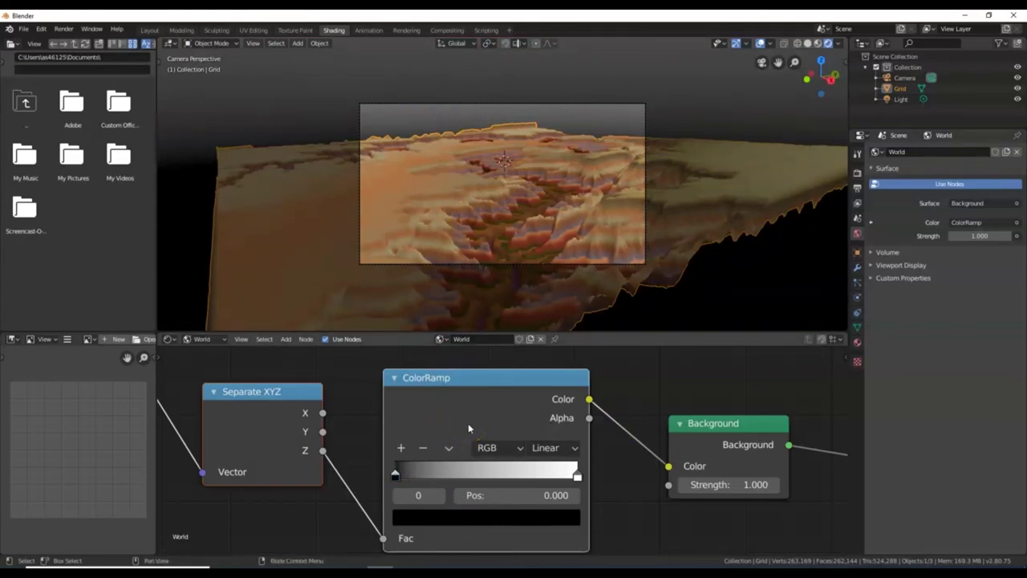
pyautogui.click(554, 450)
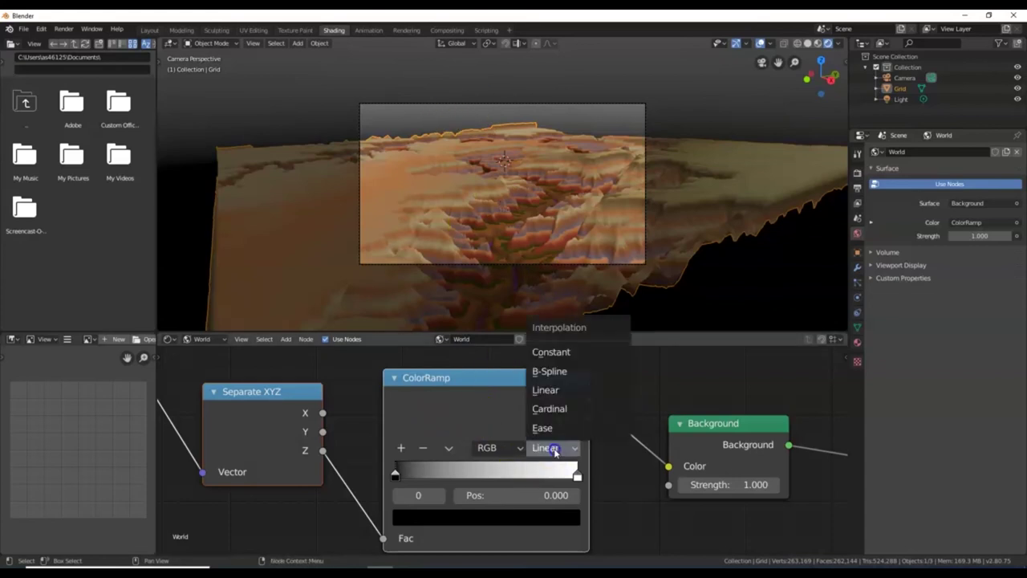
pyautogui.click(560, 374)
pyautogui.click(479, 237)
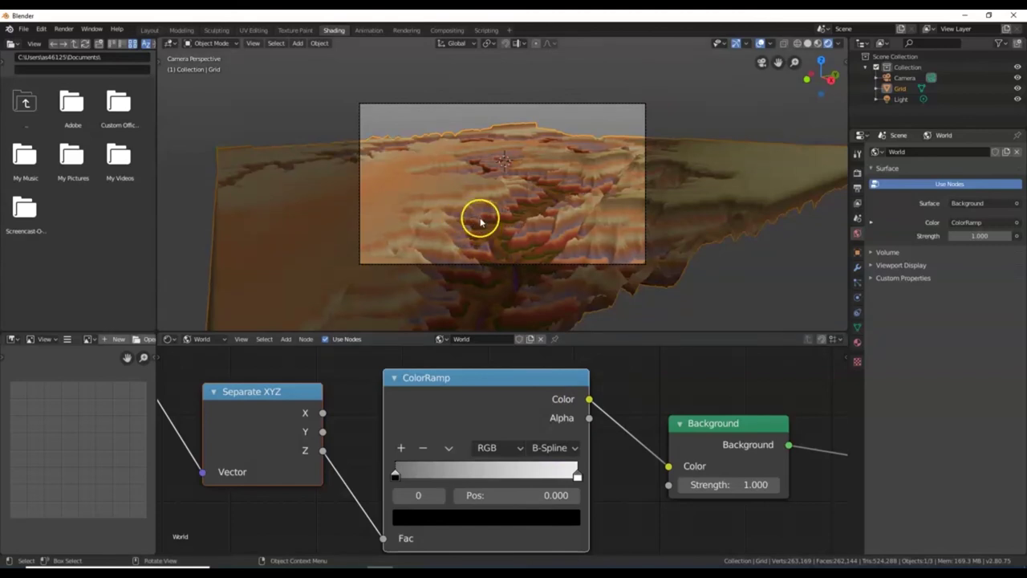
# - Set the interpolation of the ColorRamp in the terrain grid's material to B-Spline
pyautogui.click(215, 338)
pyautogui.click(206, 352)
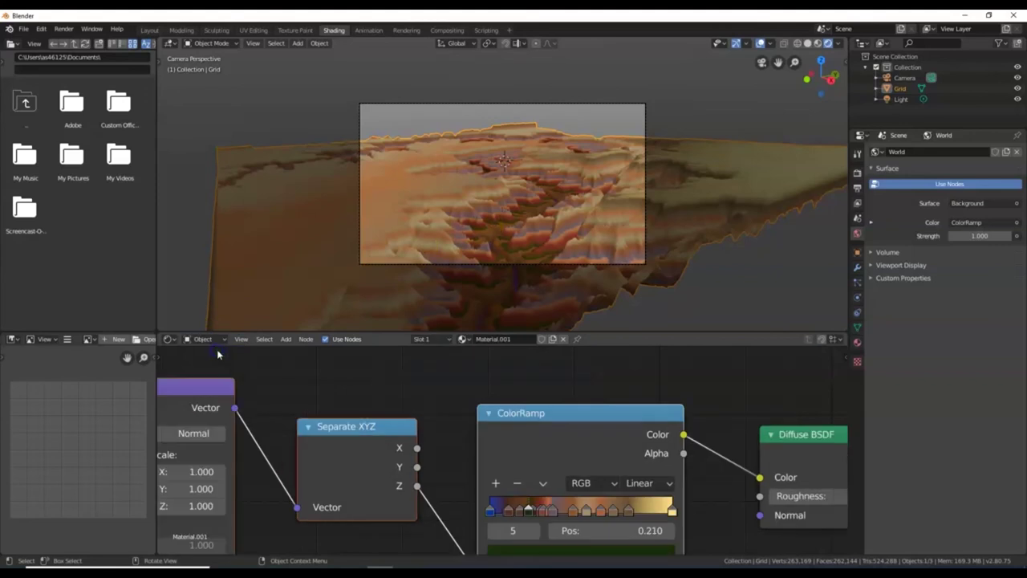
pyautogui.click(639, 482)
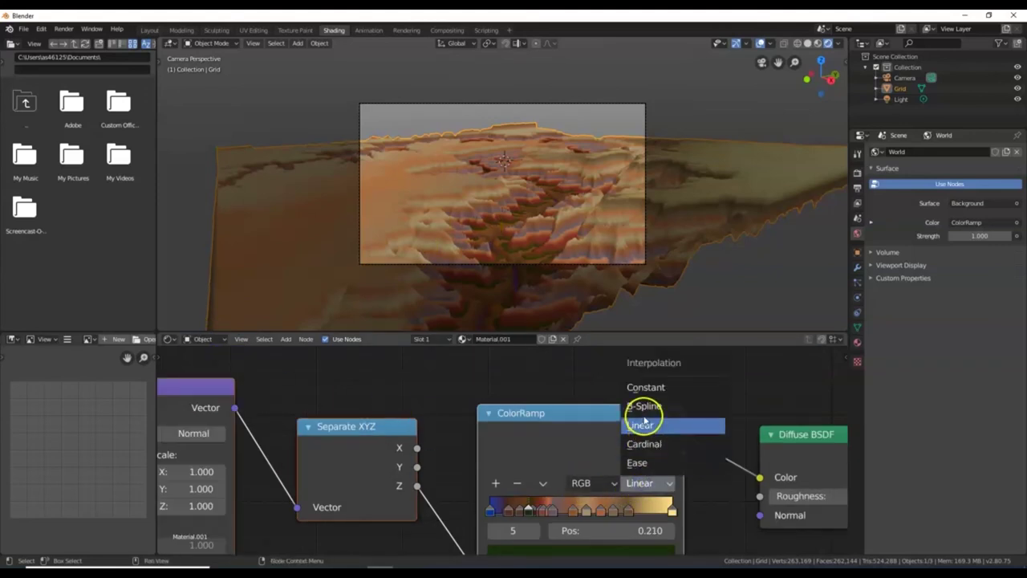
pyautogui.click(644, 406)
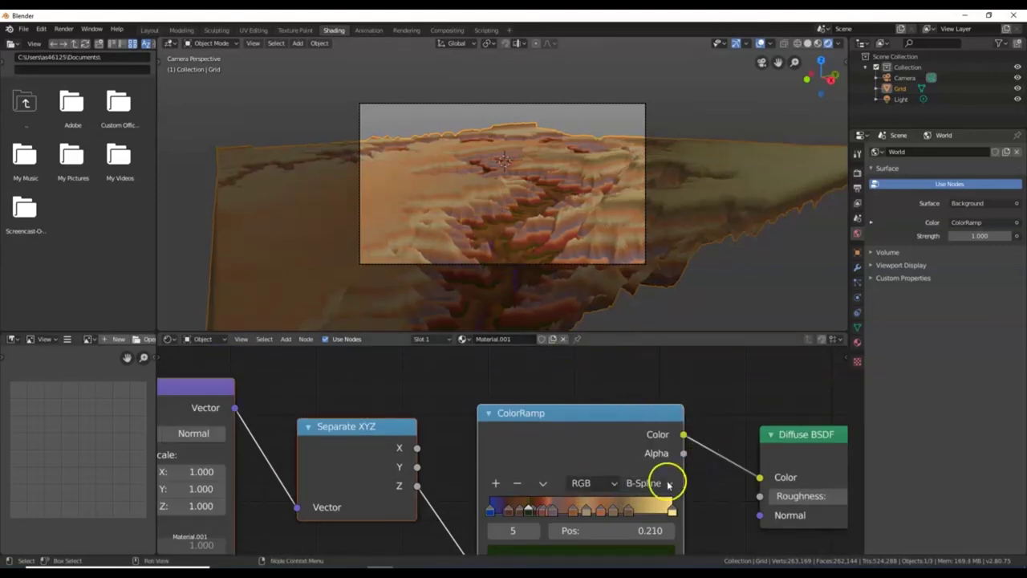
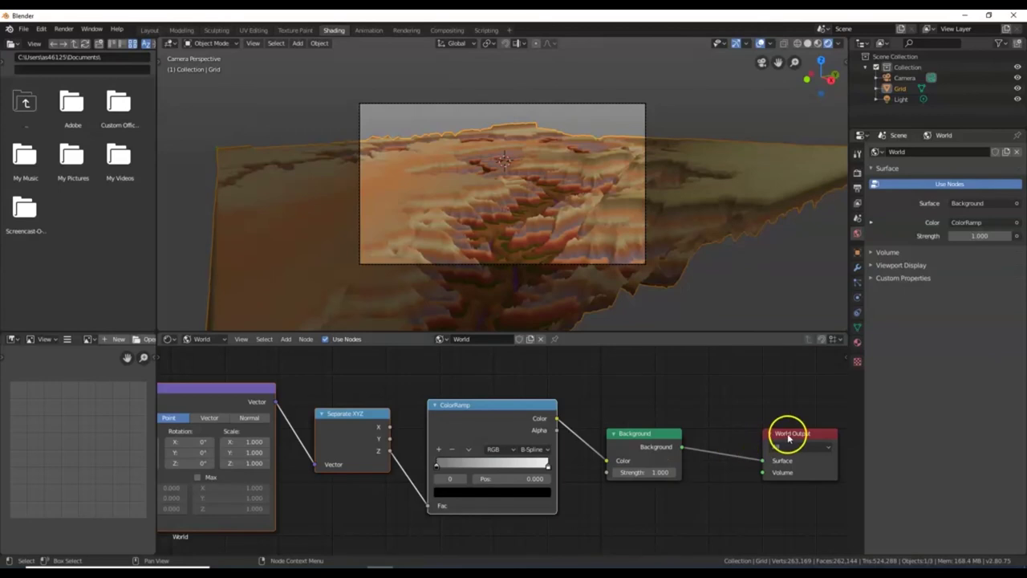
# - Color the World ColorRamp's black stop at position 0 a bright golden yellow with full brightness
pyautogui.scroll(1, 473, 449)
pyautogui.scroll(2, 474, 449)
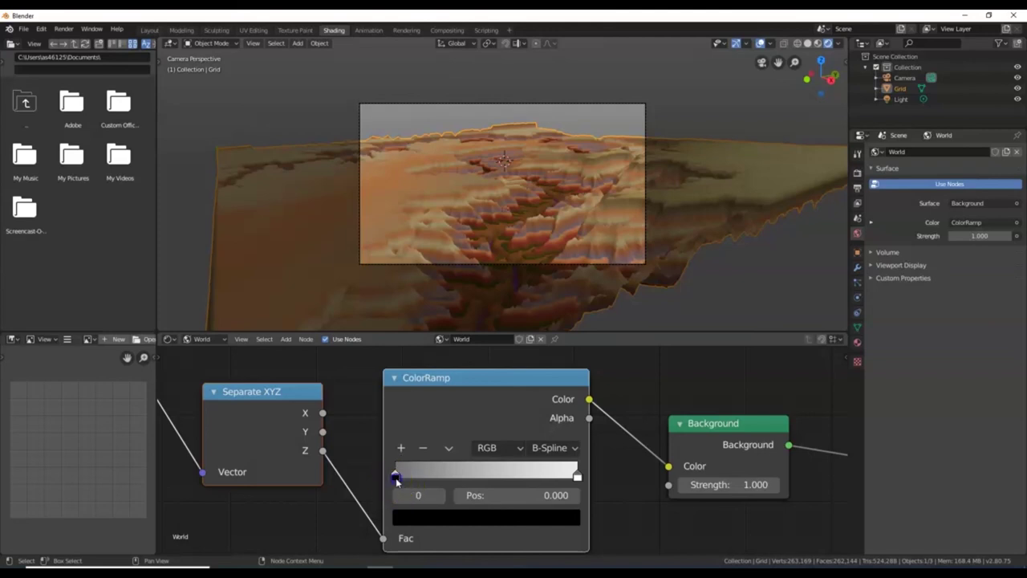
pyautogui.click(417, 523)
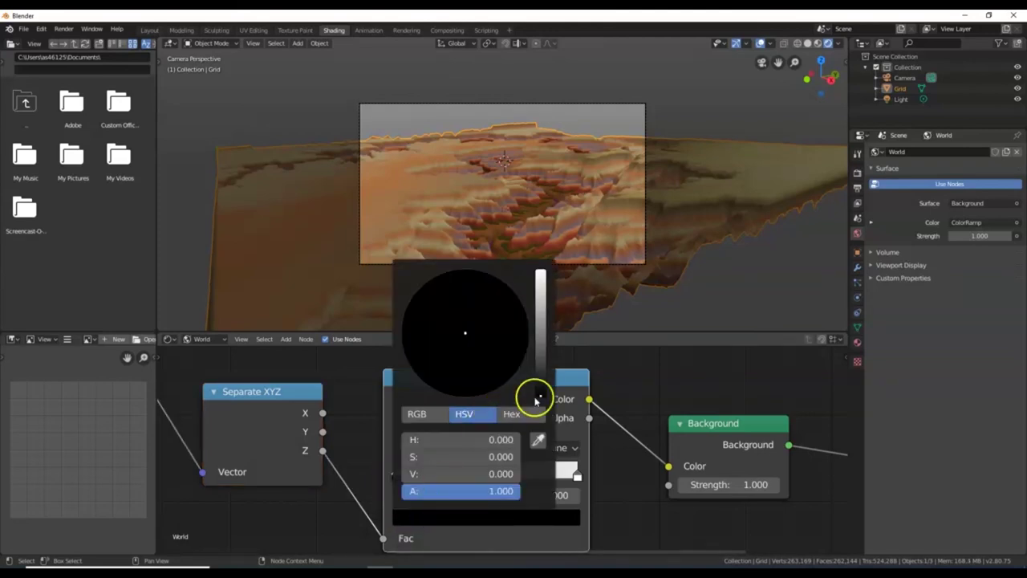
pyautogui.moveTo(543, 362); pyautogui.dragTo(564, 275)
pyautogui.moveTo(459, 335); pyautogui.dragTo(445, 356)
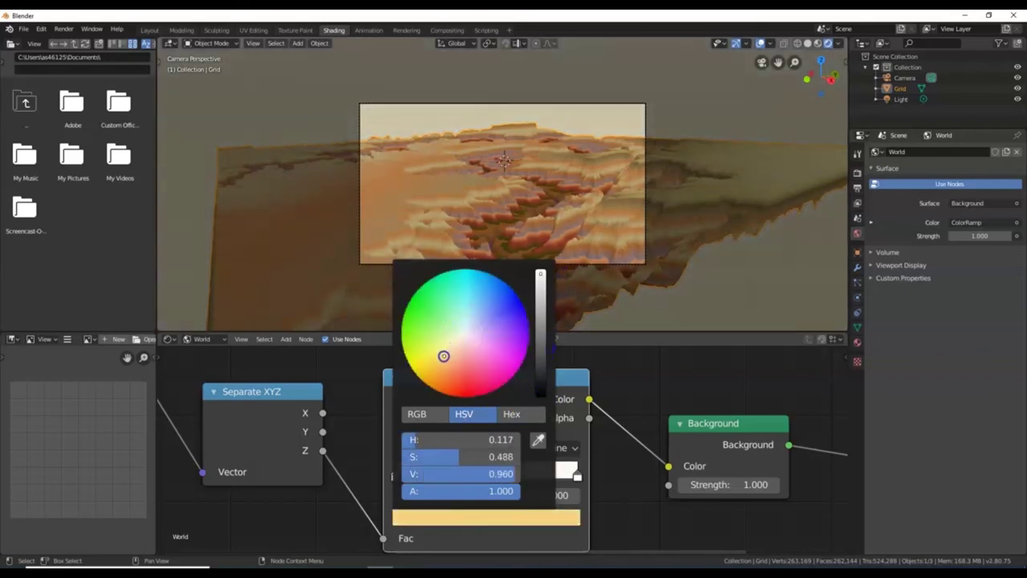
pyautogui.click(541, 273)
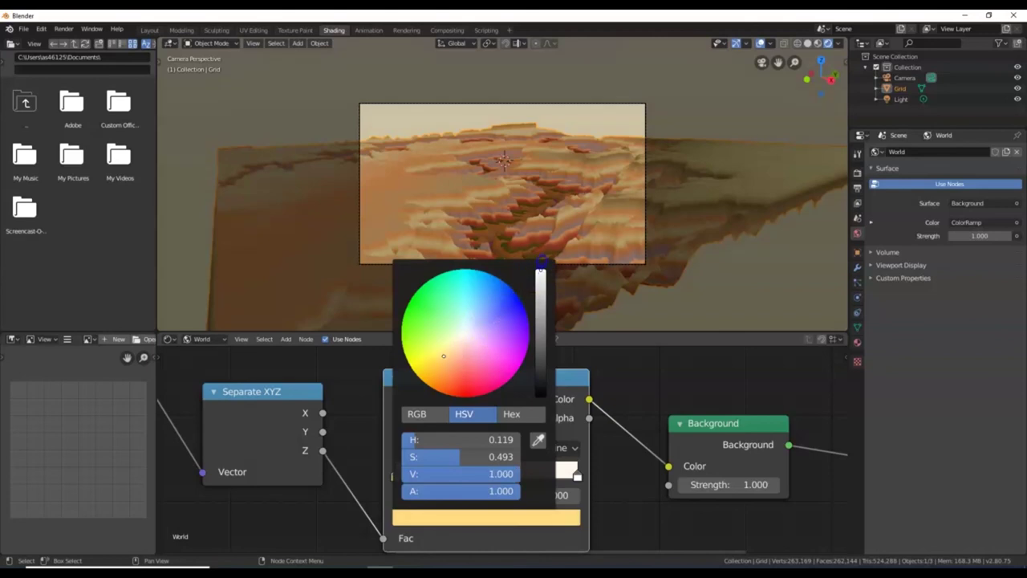
pyautogui.moveTo(447, 355); pyautogui.dragTo(416, 375)
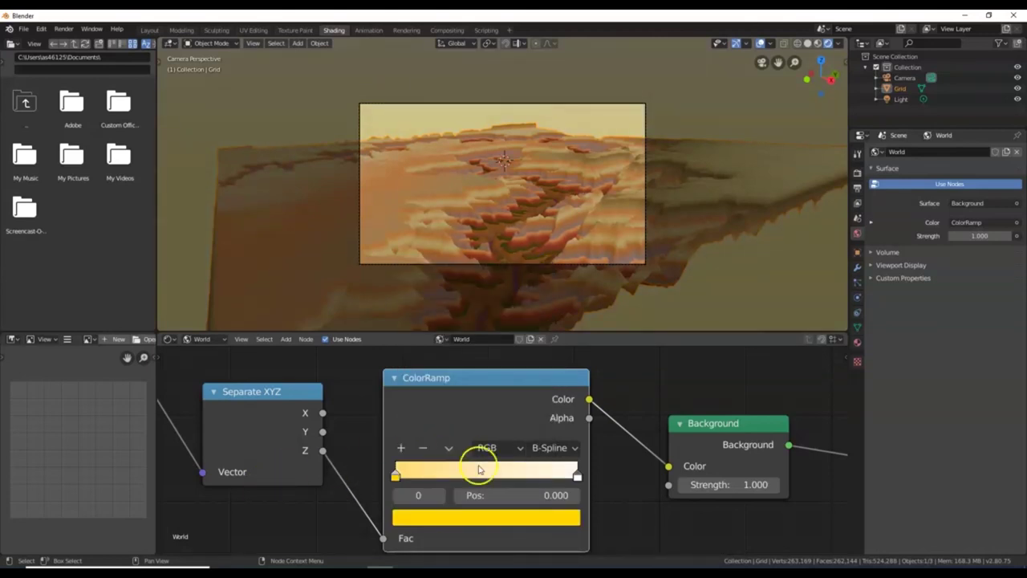
# - Color the World ColorRamp's white stop at position 1.000 a dark purple
pyautogui.click(576, 478)
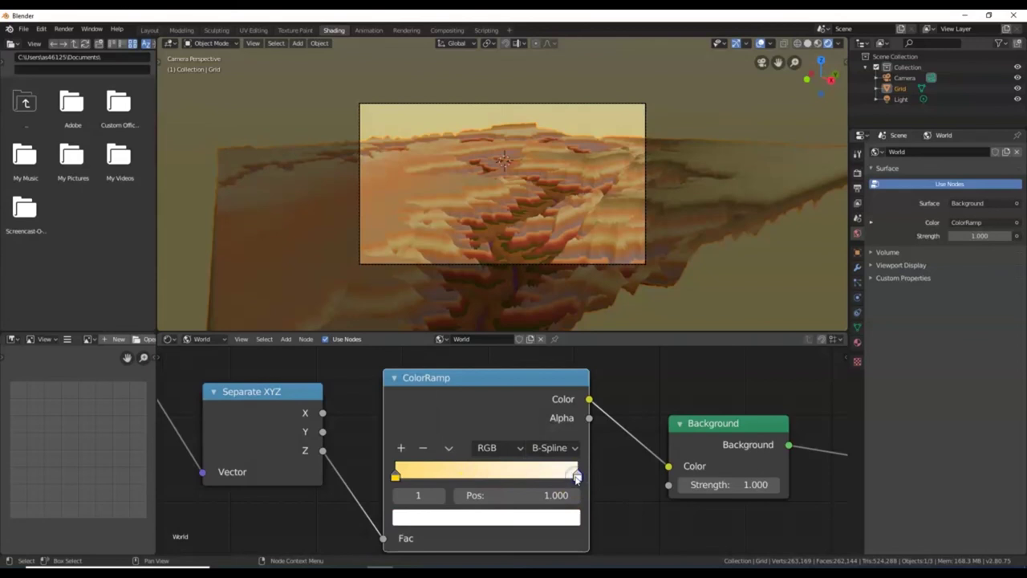
pyautogui.click(551, 520)
pyautogui.moveTo(465, 332); pyautogui.dragTo(521, 338)
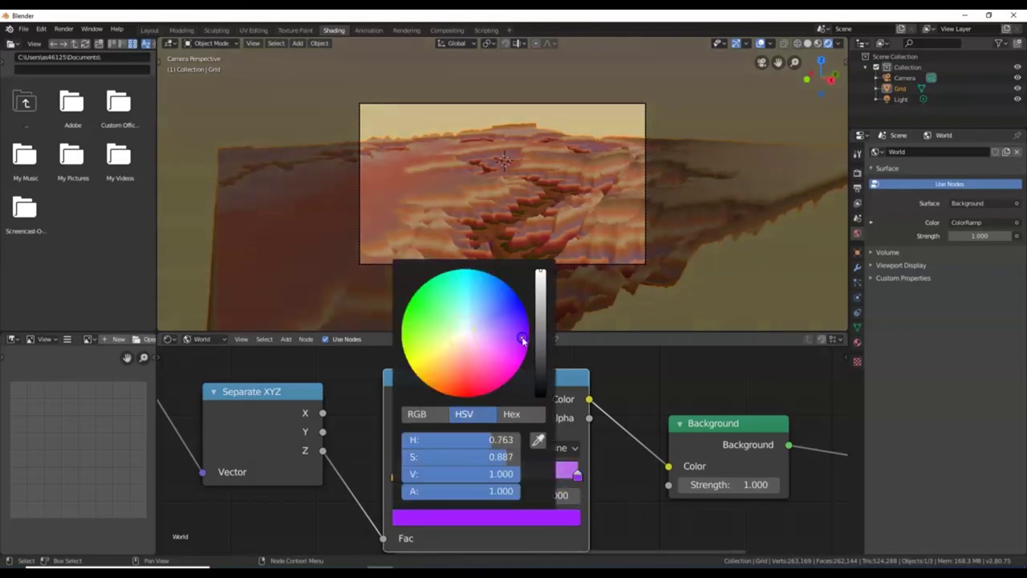
pyautogui.moveTo(540, 273); pyautogui.dragTo(540, 337)
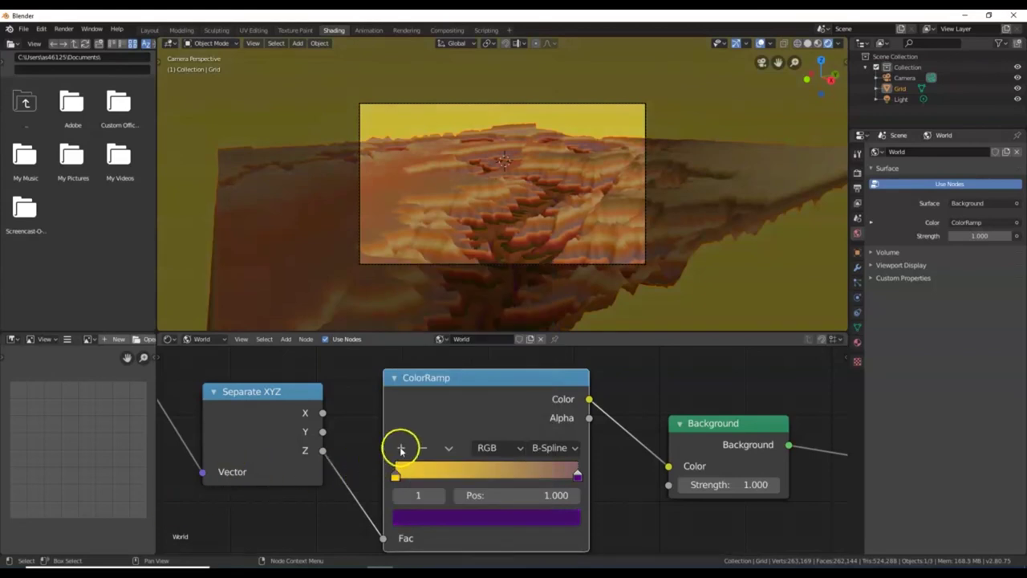
# - Add a middle stop to the World ColorRamp, color it bright orange and move it to position 0.150
pyautogui.click(400, 448)
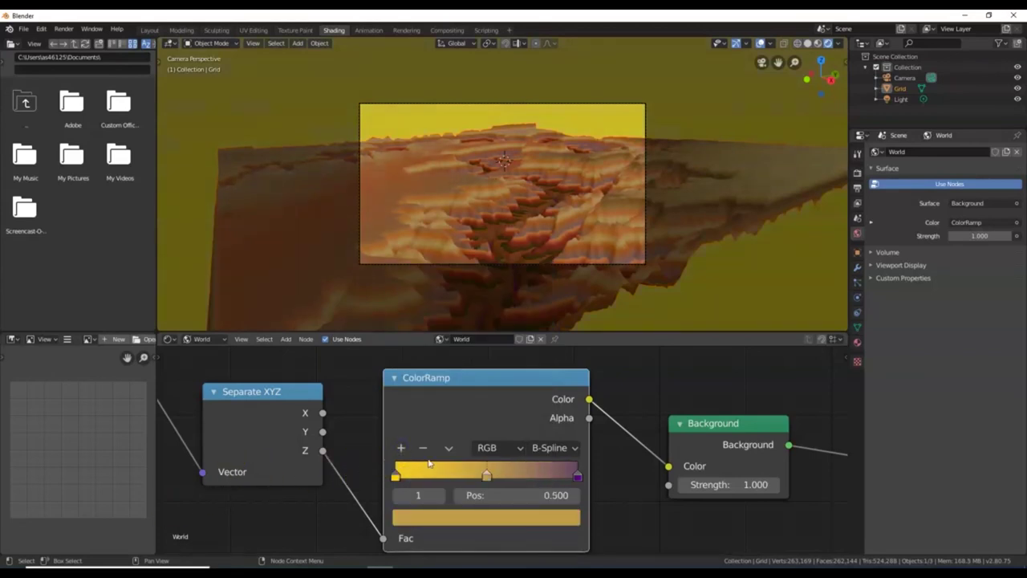
pyautogui.click(482, 518)
pyautogui.moveTo(444, 362); pyautogui.dragTo(449, 372)
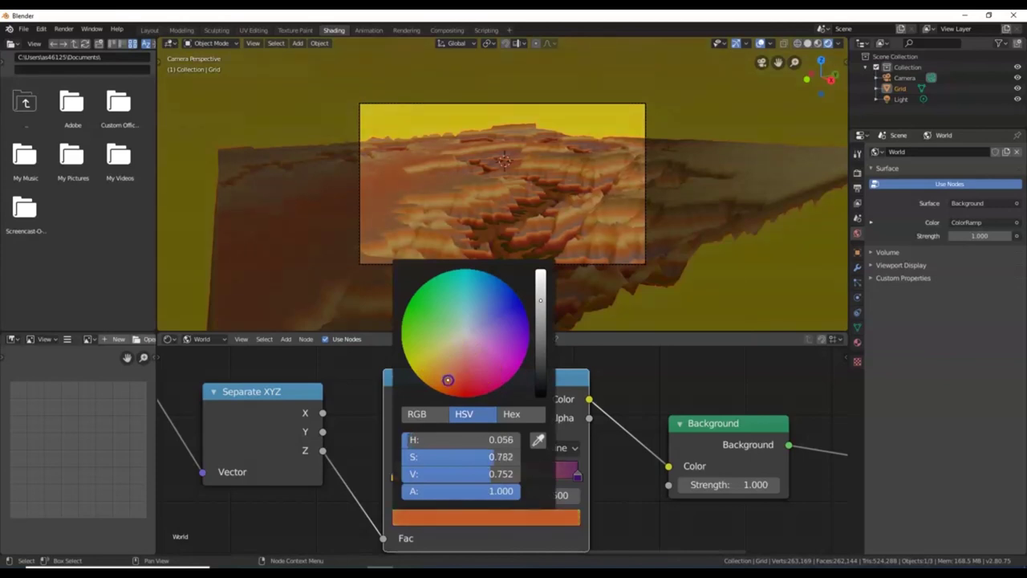
pyautogui.click(540, 274)
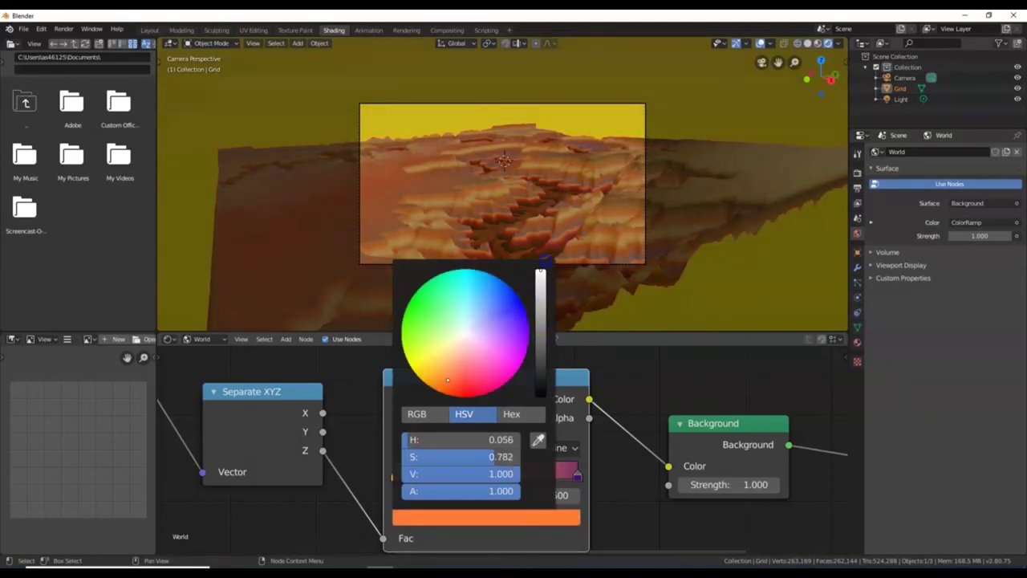
pyautogui.click(444, 379)
pyautogui.moveTo(487, 477); pyautogui.dragTo(405, 475)
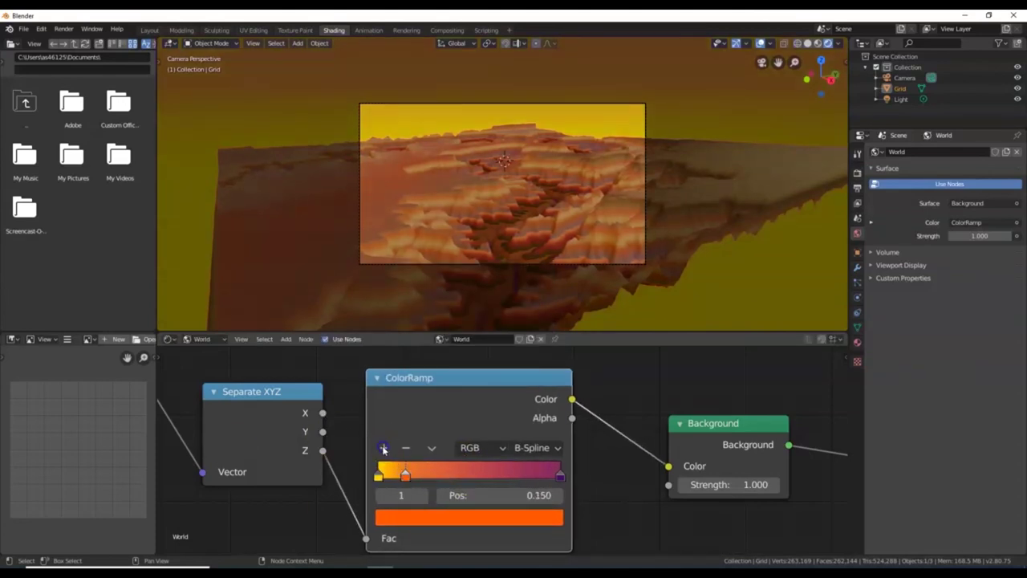
# - Add a stop to the World ColorRamp just after the orange one and color it bright magenta
pyautogui.click(384, 448)
pyautogui.moveTo(406, 481); pyautogui.dragTo(449, 509)
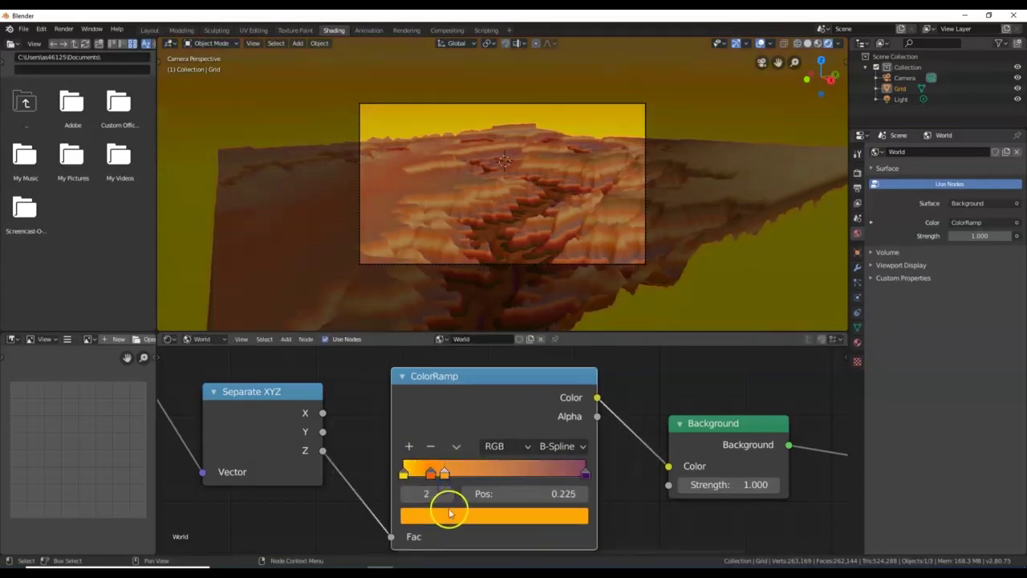
pyautogui.click(450, 514)
pyautogui.moveTo(434, 380)
pyautogui.mouseDown()
pyautogui.moveTo(473, 360)
pyautogui.moveTo(520, 375)
pyautogui.mouseUp()
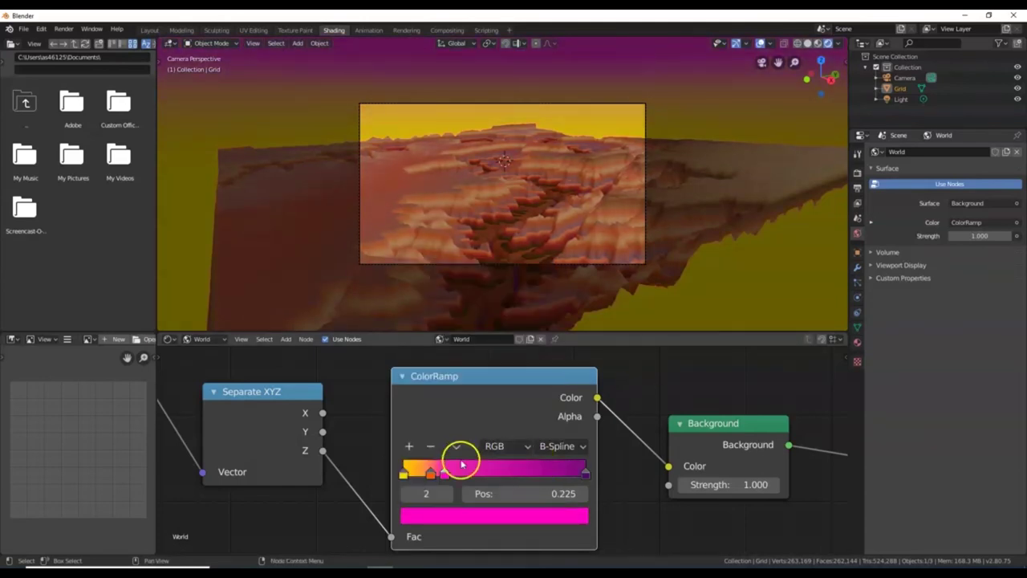
pyautogui.moveTo(447, 472); pyautogui.dragTo(452, 479)
# - Move the World ColorRamp's orange stop to 0.073, the magenta stop closer to it and the purple stop to 0.336
pyautogui.click(430, 473)
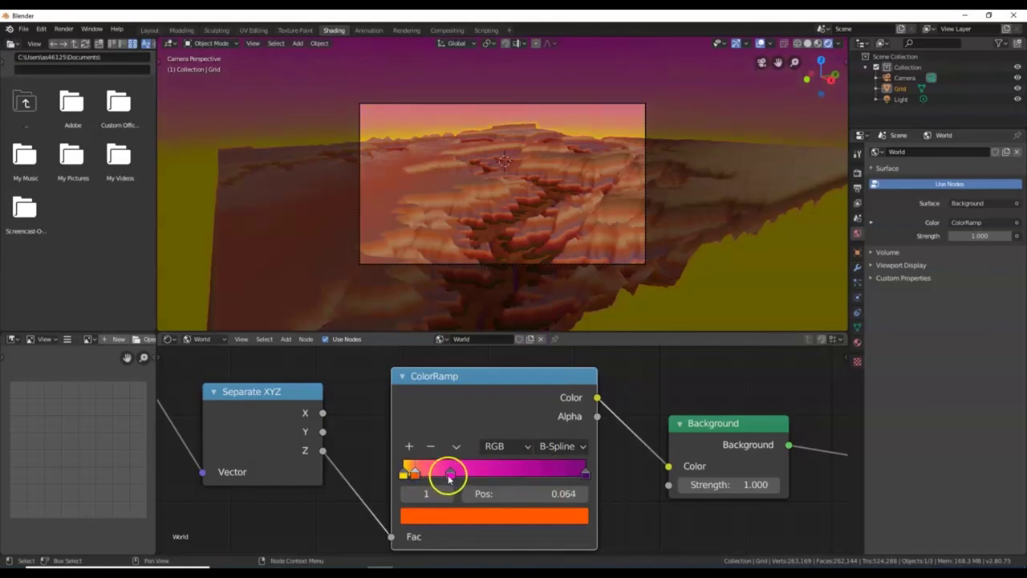
pyautogui.moveTo(450, 473); pyautogui.dragTo(439, 476)
pyautogui.moveTo(580, 474); pyautogui.dragTo(460, 483)
pyautogui.click(415, 474)
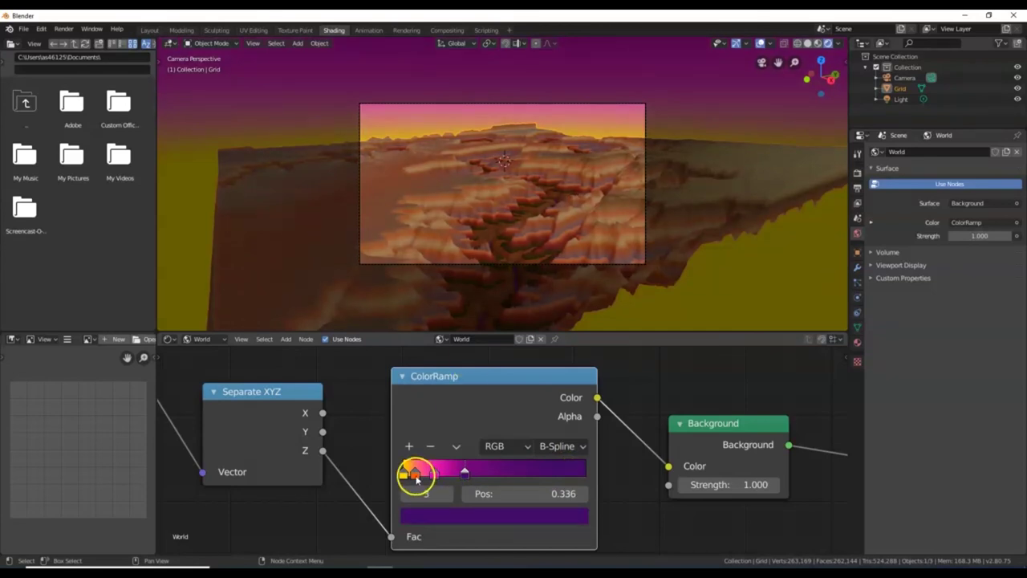
# - Add a red stop at position 0.123 between the World ColorRamp's orange and magenta stops
pyautogui.click(410, 446)
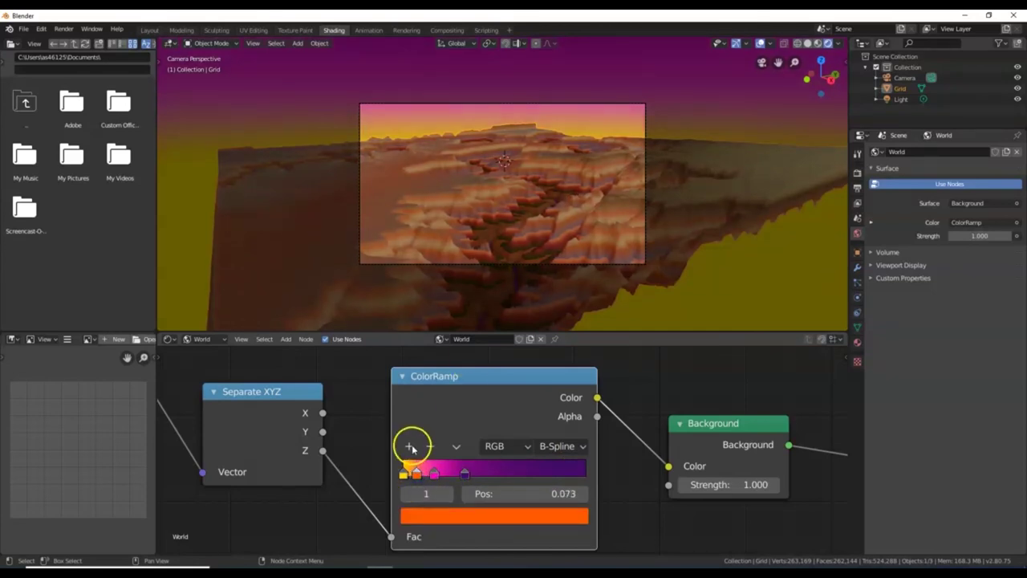
pyautogui.moveTo(409, 472); pyautogui.dragTo(425, 477)
pyautogui.click(436, 516)
pyautogui.click(457, 412)
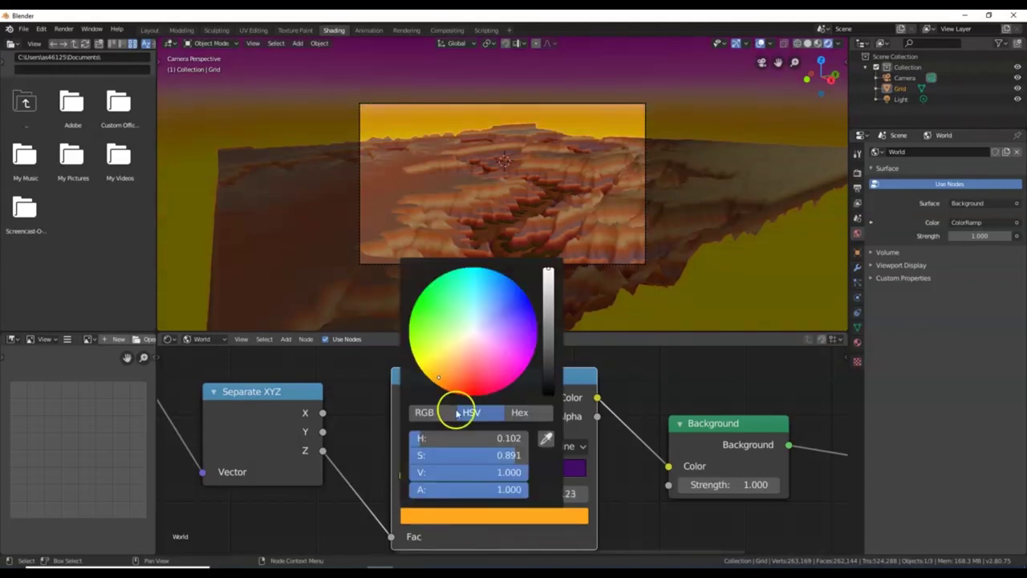
pyautogui.click(464, 390)
pyautogui.click(465, 391)
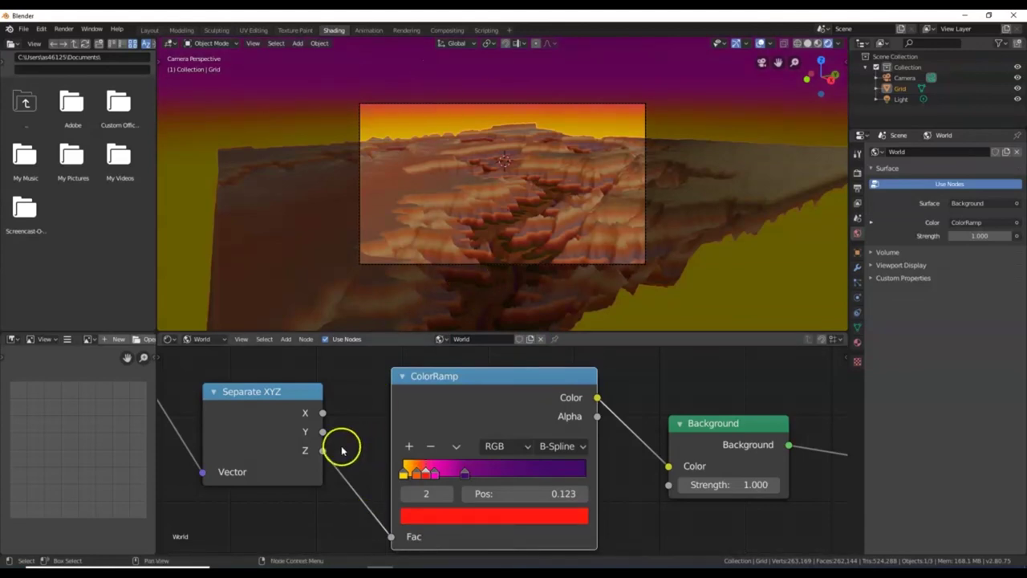
# - Set the World Mapping node's Z location to 0.17 m to adjust the sunset gradient above the canyon horizon
pyautogui.scroll(-1, 248, 473)
pyautogui.scroll(-4, 246, 470)
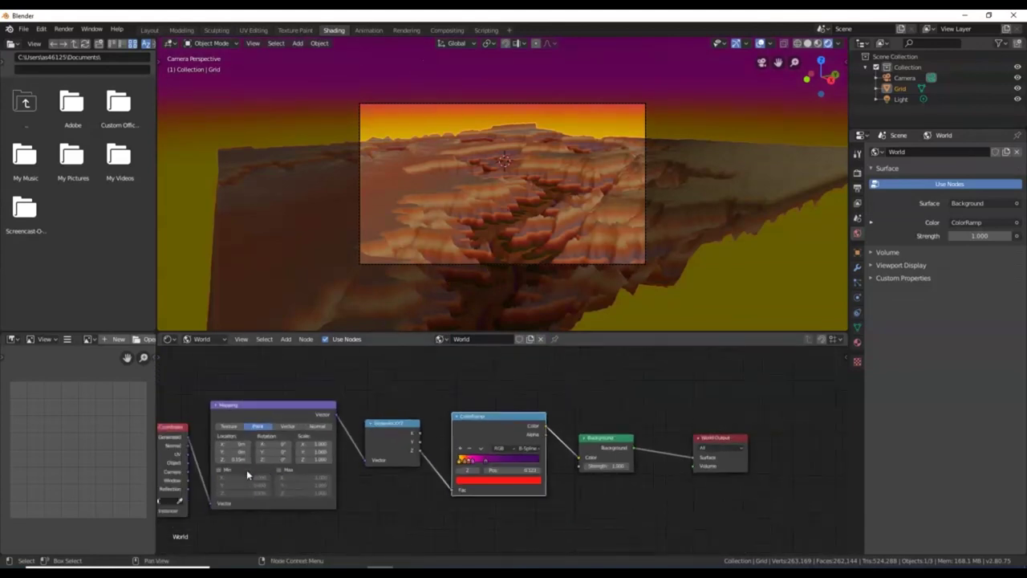
pyautogui.click(236, 459)
pyautogui.press('Return')
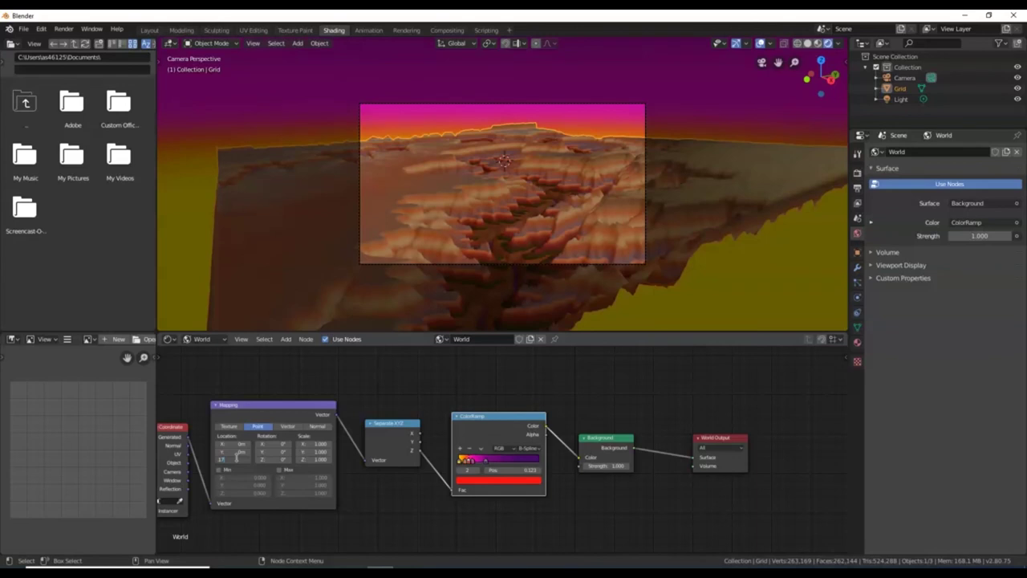
pyautogui.moveTo(237, 456); pyautogui.dragTo(233, 458)
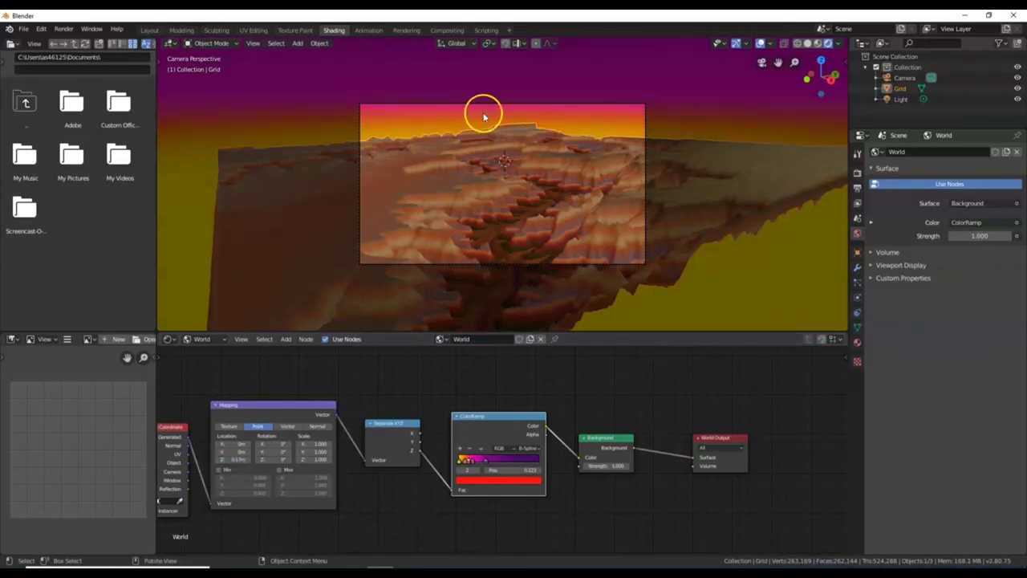
pyautogui.scroll(2, 480, 126)
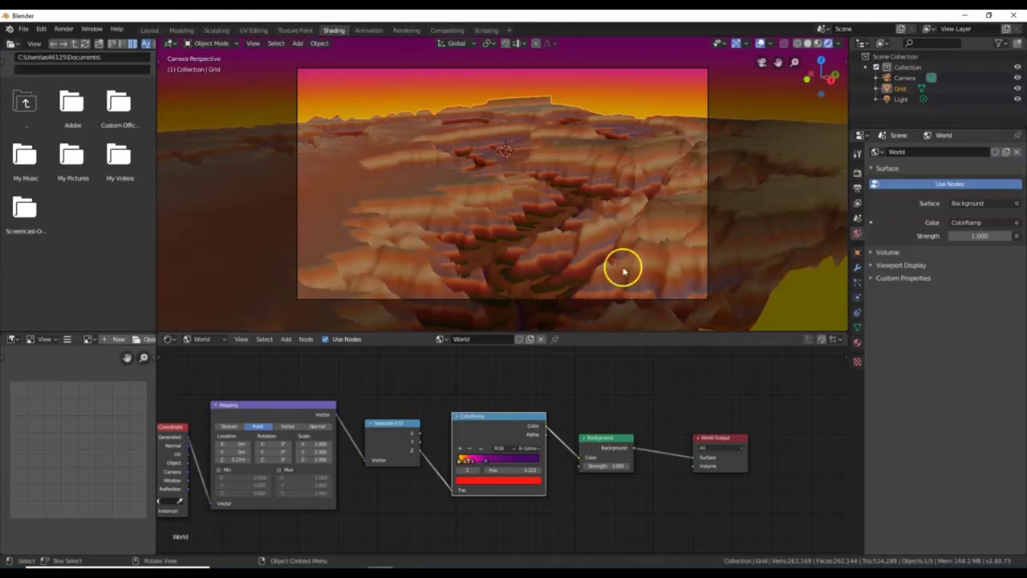
# - Change the scene's Light to a Sun light and set its strength to 200
pyautogui.click(902, 100)
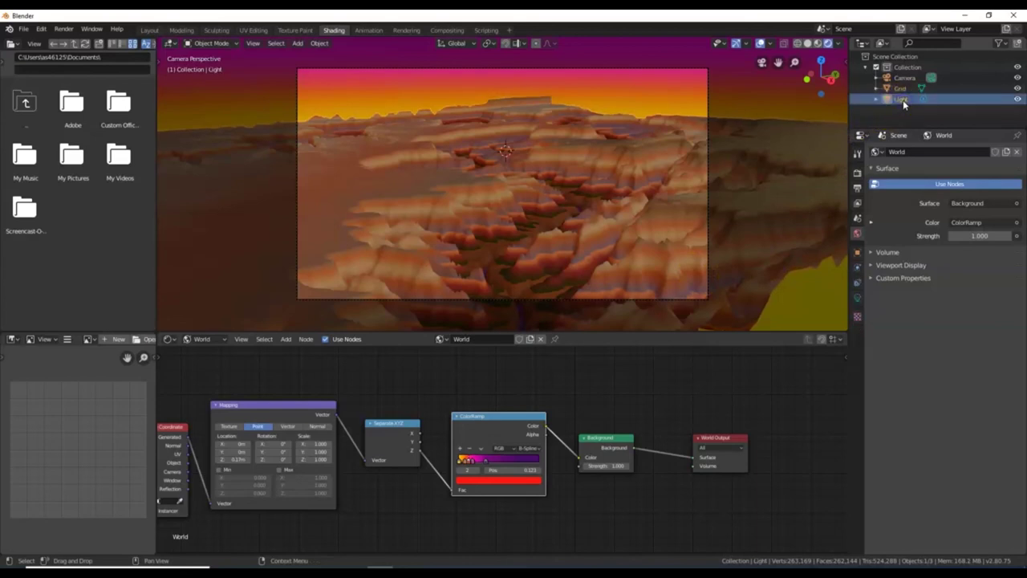
pyautogui.click(856, 300)
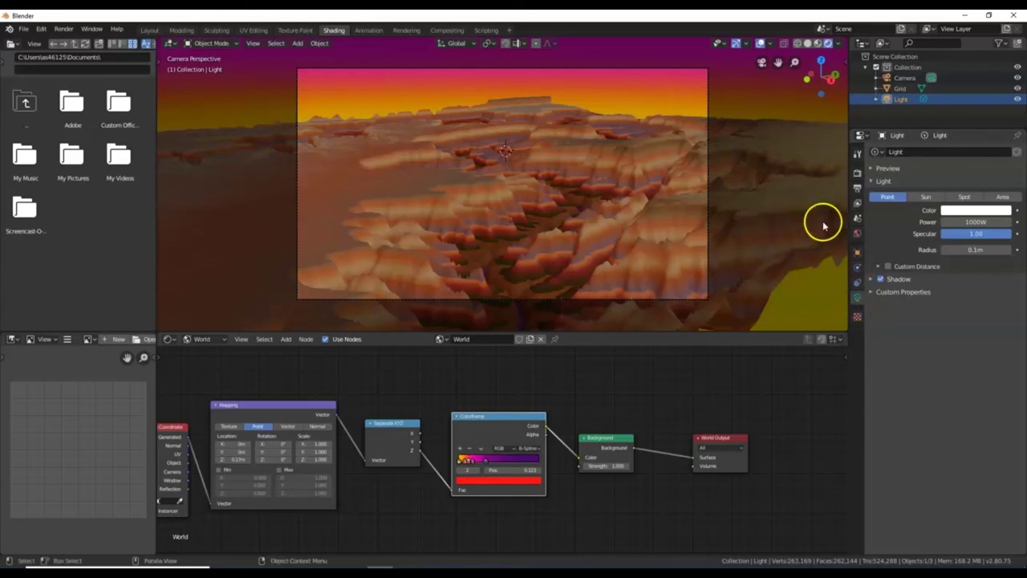
pyautogui.click(929, 198)
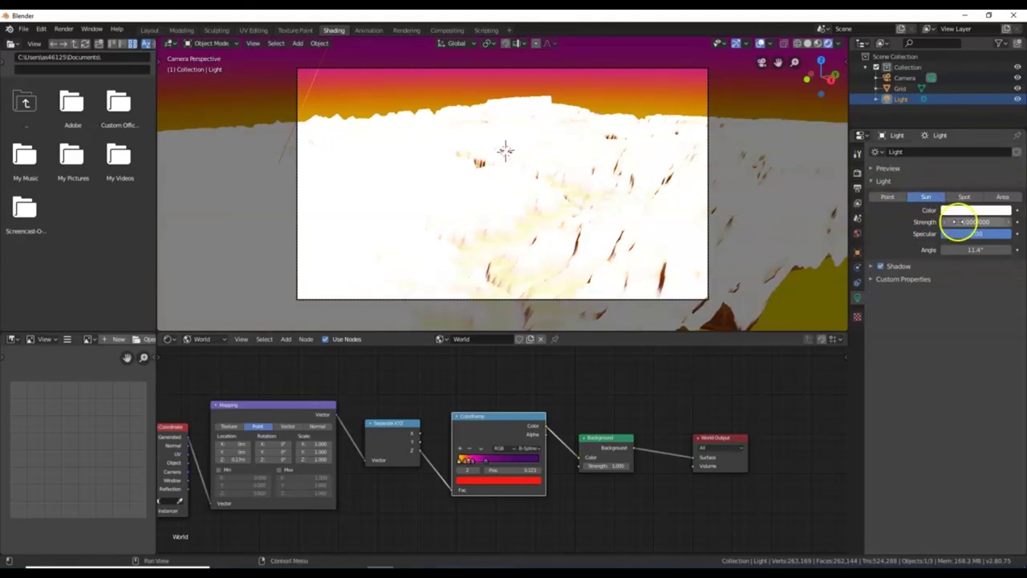
pyautogui.click(971, 224)
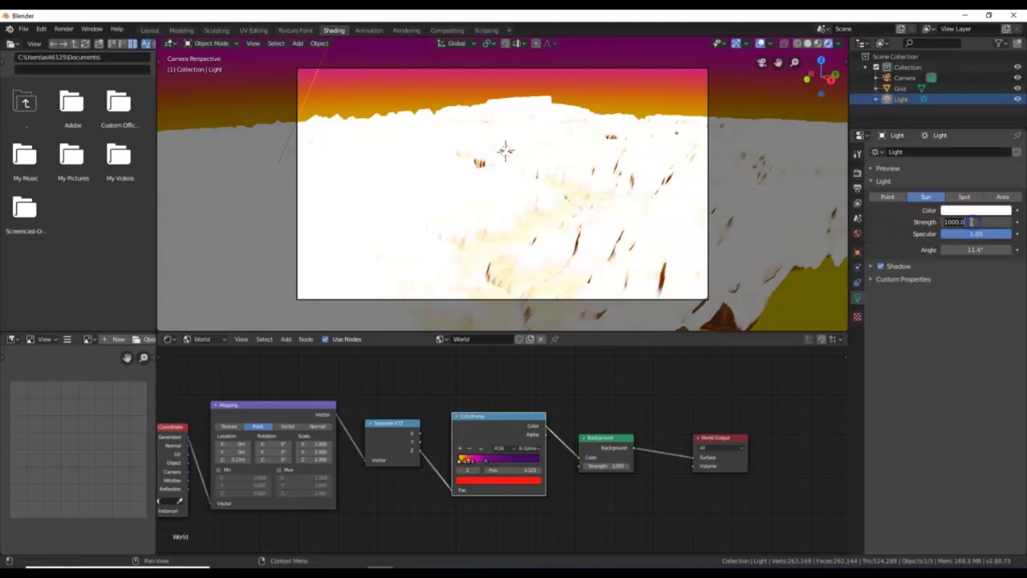
pyautogui.write('200')
pyautogui.click(584, 182)
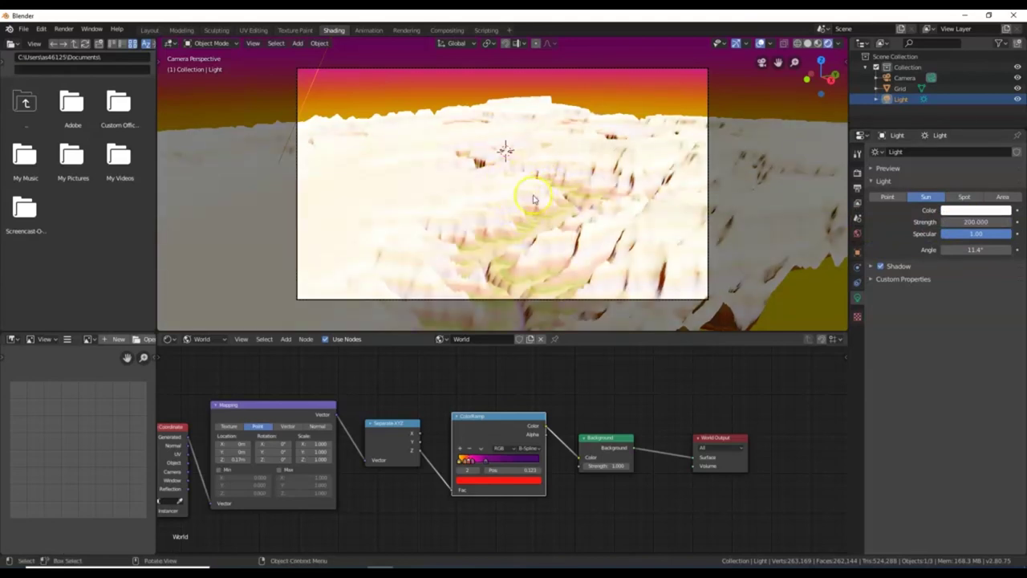
# - In top view, move the sun light to the terrain's far upper-left side and rotate it about -121° to shine toward the camera
pyautogui.press('KP_7')
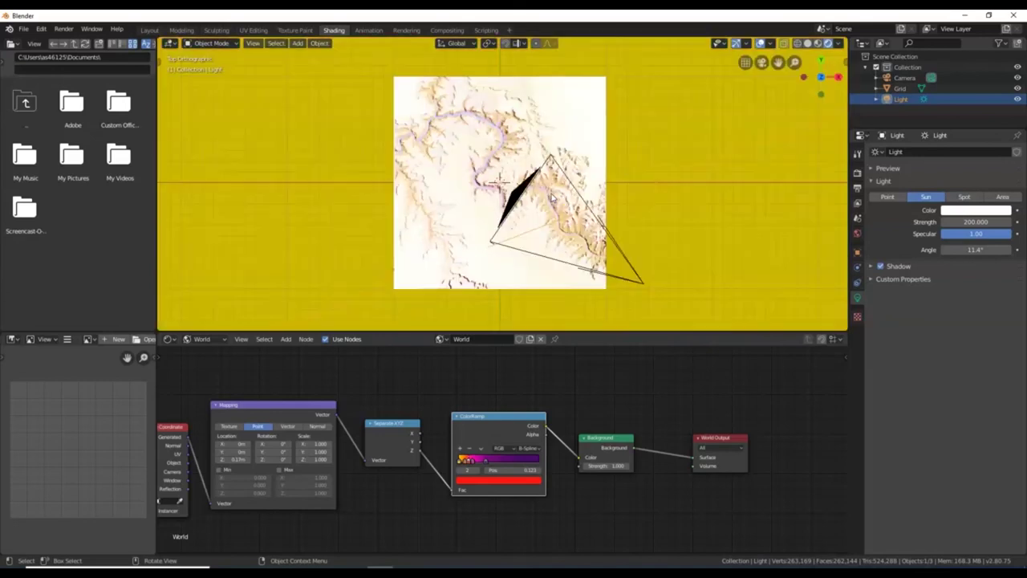
pyautogui.scroll(-4, 551, 197)
pyautogui.click(725, 133)
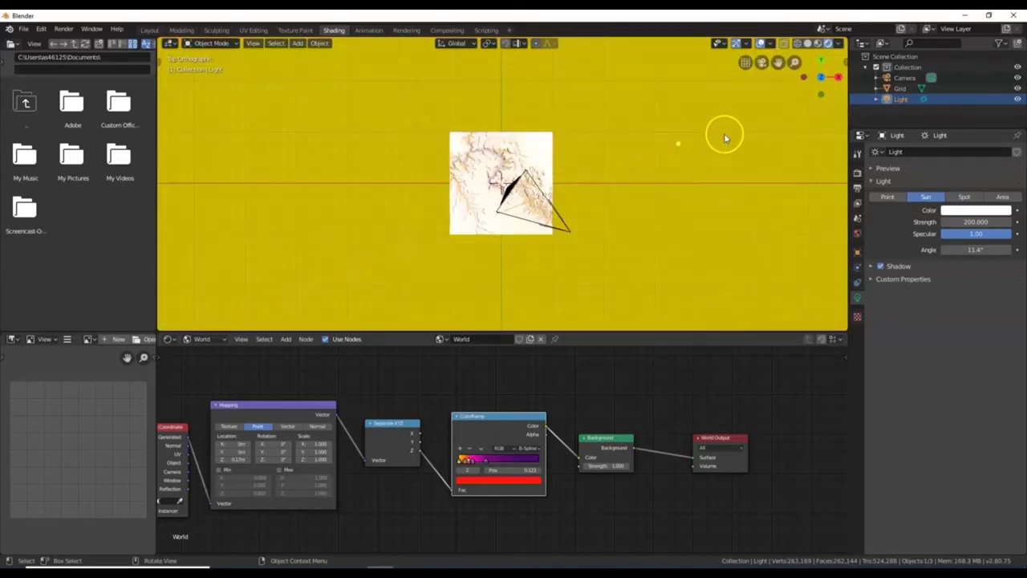
pyautogui.moveTo(678, 142); pyautogui.dragTo(434, 129)
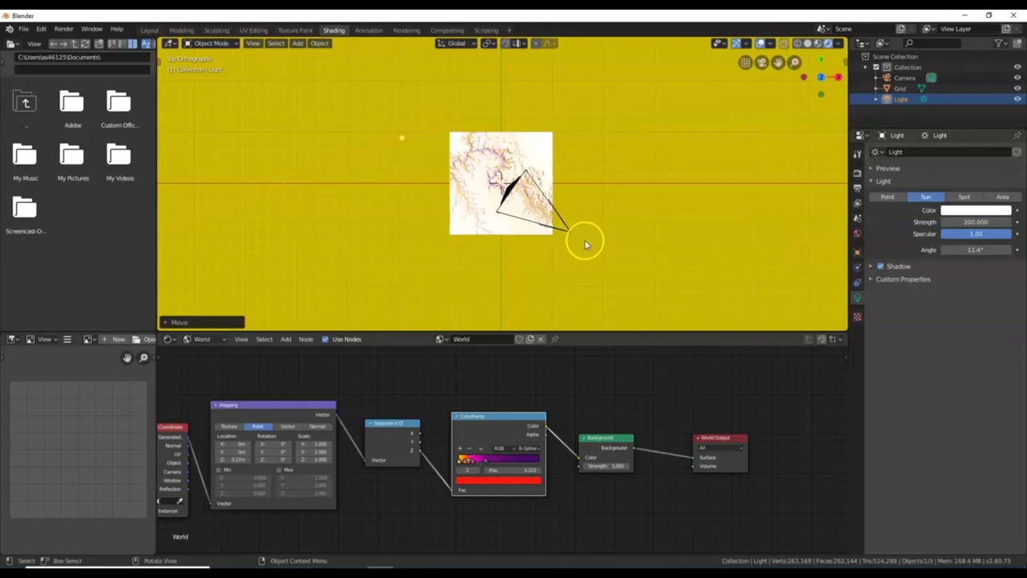
pyautogui.press('r')
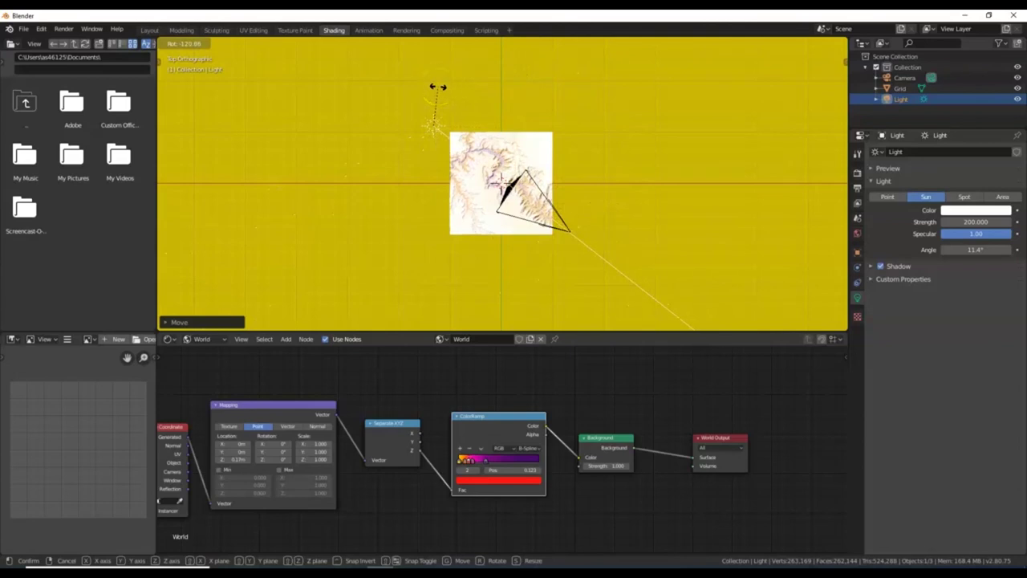
pyautogui.click(437, 86)
pyautogui.press('KP_0')
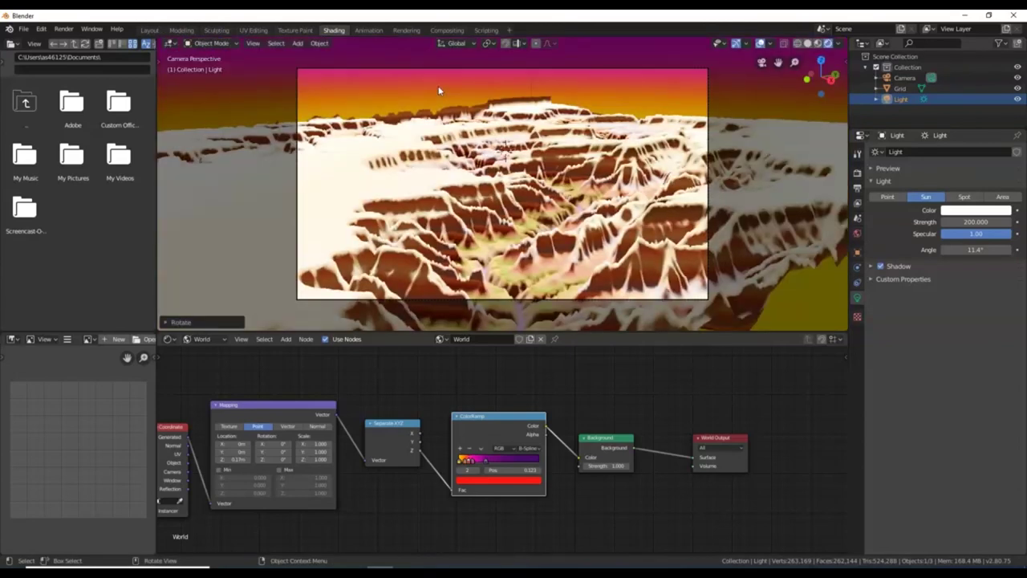
# - In front view, lower the sun light to just above the terrain and rotate it to a shallow downward angle across the canyon
pyautogui.press('KP_1')
pyautogui.moveTo(459, 110); pyautogui.dragTo(472, 207)
pyautogui.keyDown('ctrl'); pyautogui.moveTo(473, 207); pyautogui.dragTo(377, 160, button='middle'); pyautogui.keyUp('ctrl')
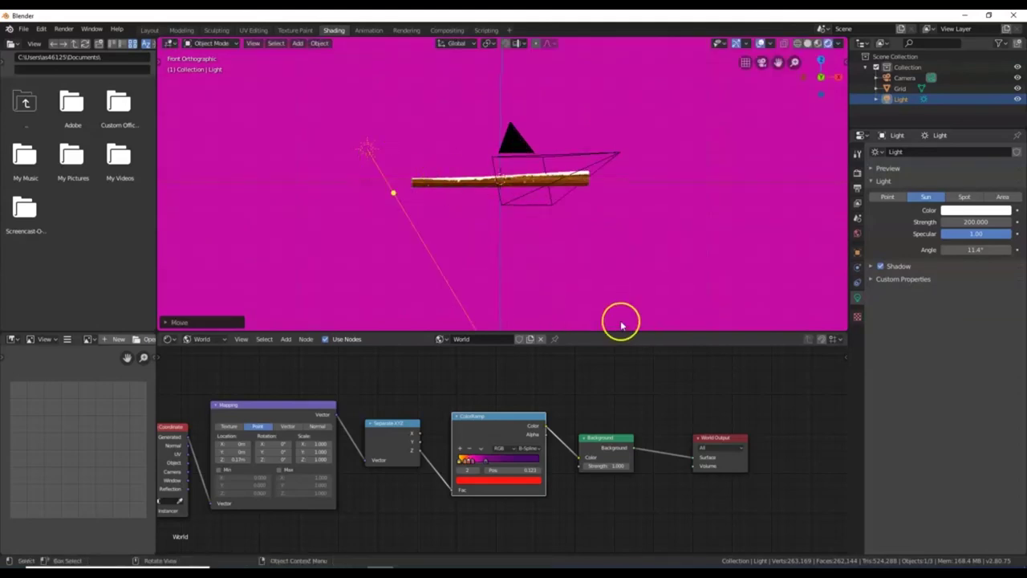
pyautogui.press('r')
pyautogui.moveTo(634, 279); pyautogui.dragTo(640, 82)
pyautogui.click(639, 82)
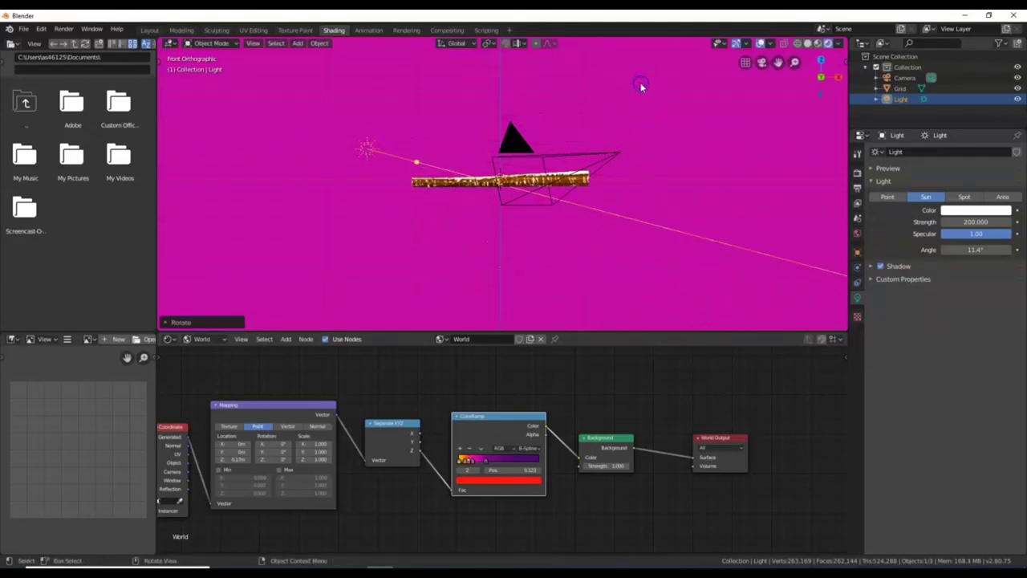
pyautogui.press('KP_0')
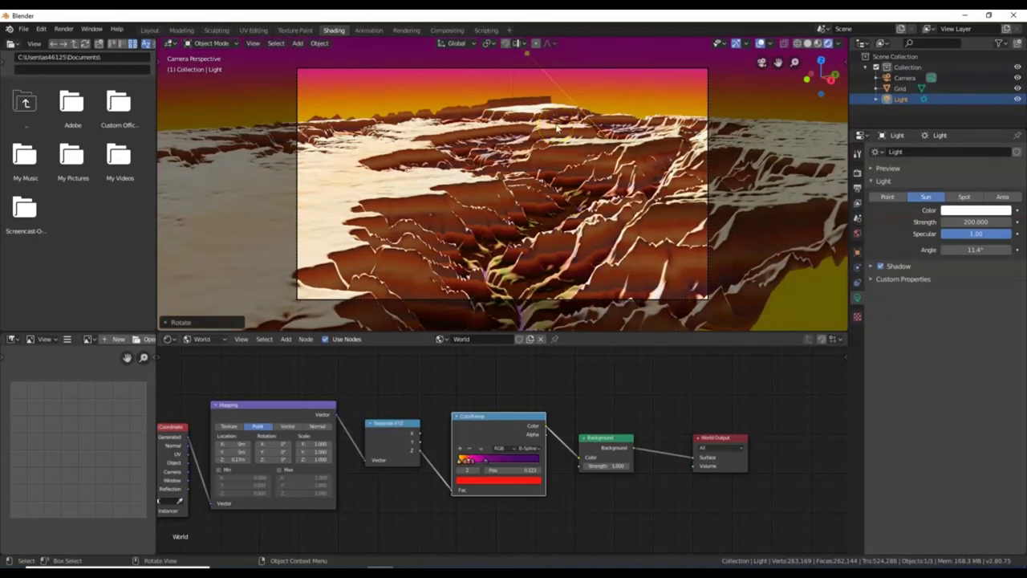
# - In camera view, move the sun light down along the global Z axis to the canyon's horizon
pyautogui.moveTo(554, 131)
pyautogui.mouseDown()
pyautogui.moveTo(537, 87)
pyautogui.moveTo(518, 153)
pyautogui.moveTo(540, 170)
pyautogui.mouseUp()
pyautogui.press('g')
pyautogui.press('z')
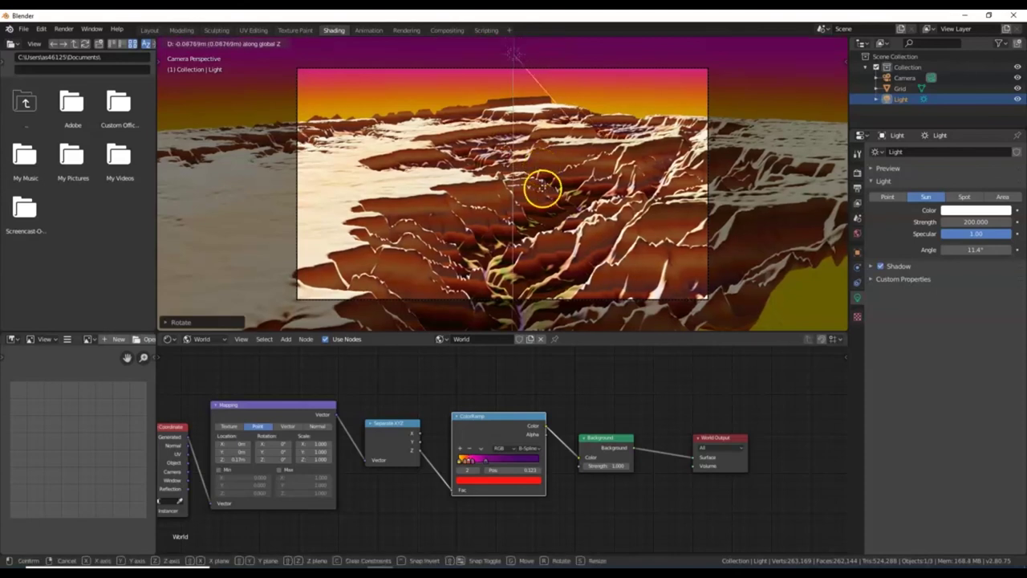
pyautogui.click(547, 230)
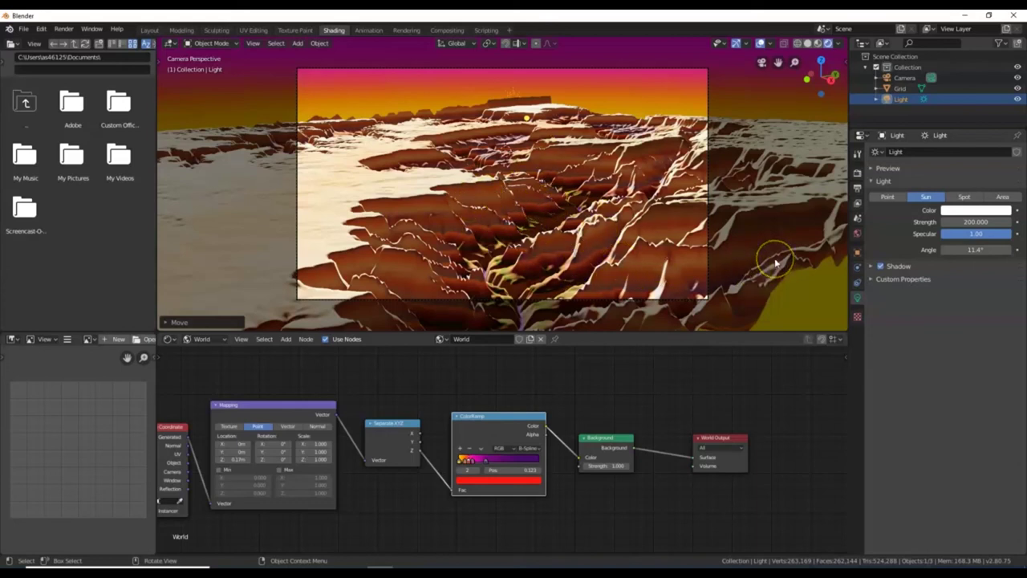
# - Enable Ambient Occlusion and Bloom for the Eevee render engine and render the camera view
pyautogui.click(858, 174)
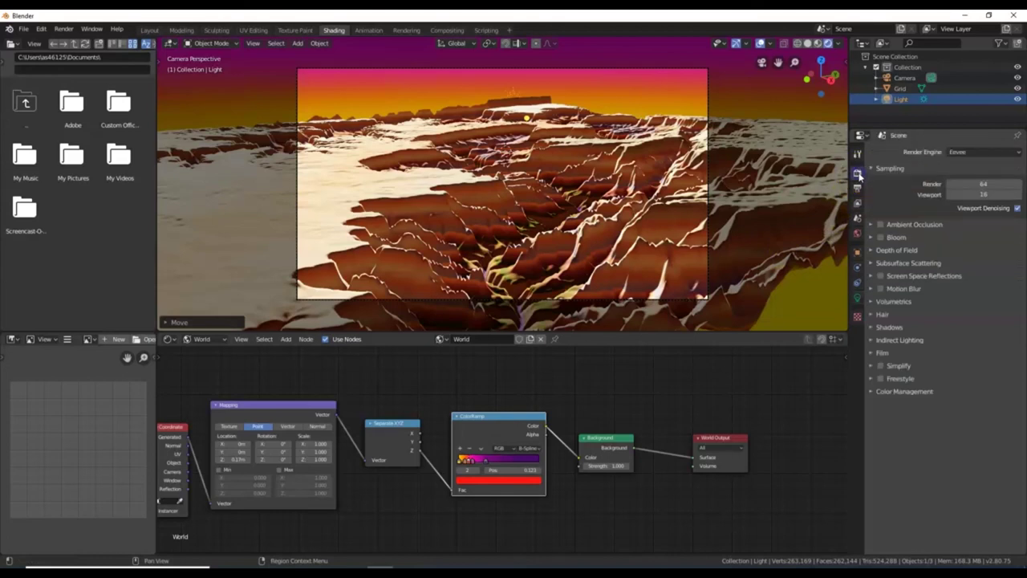
pyautogui.click(880, 224)
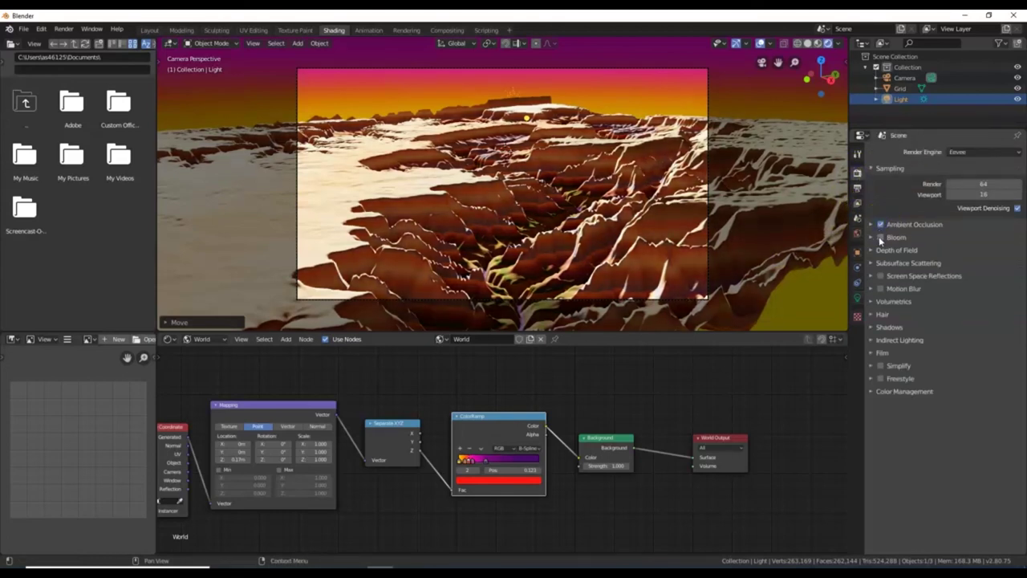
pyautogui.click(880, 237)
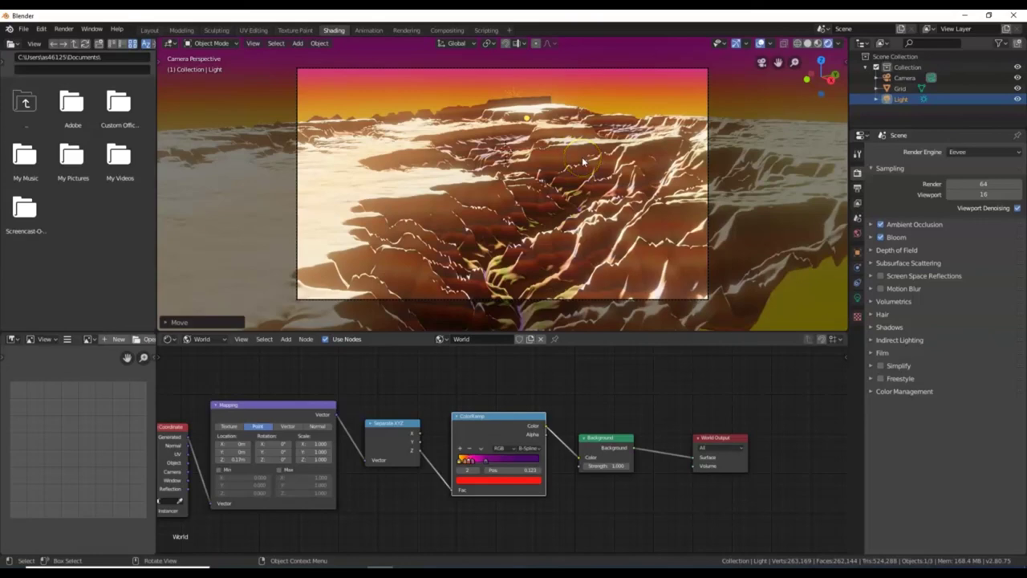
pyautogui.press('F12')
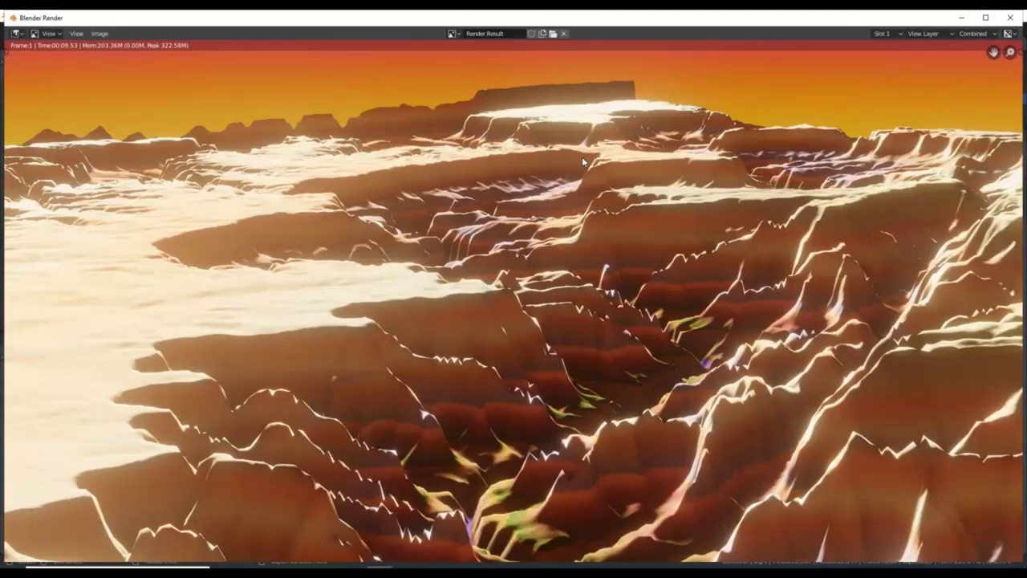
pyautogui.scroll(-3, 593, 239)
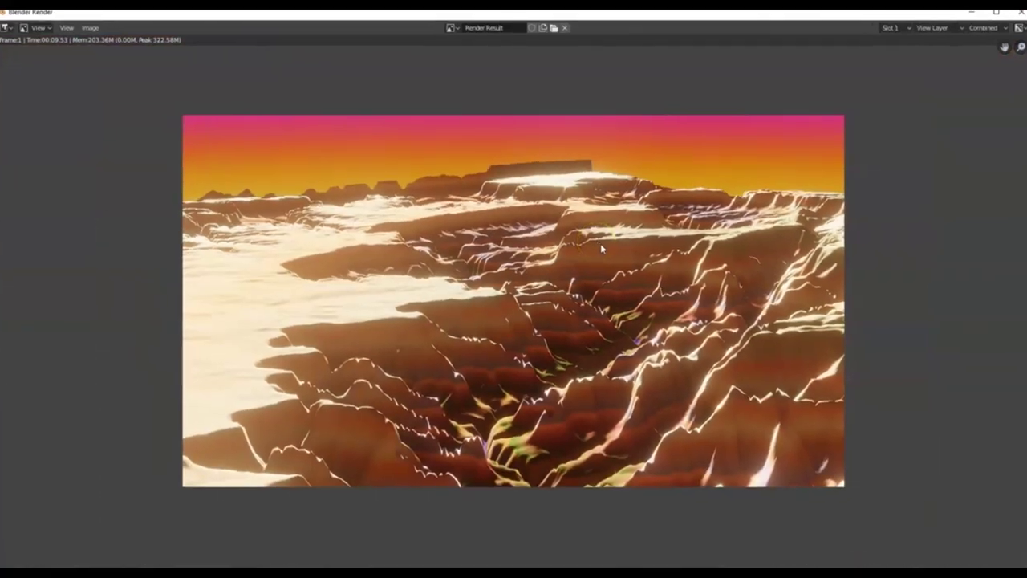